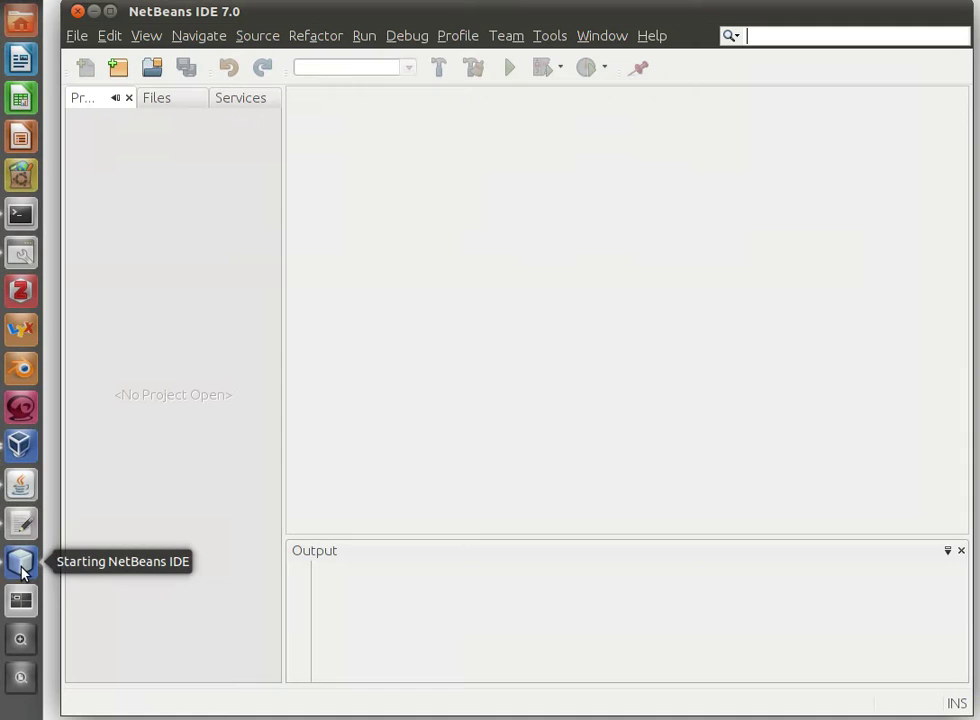
# Create a Java Application project named SimpleApp with no main class
pyautogui.rightClick(169, 204)
pyautogui.click(197, 216)
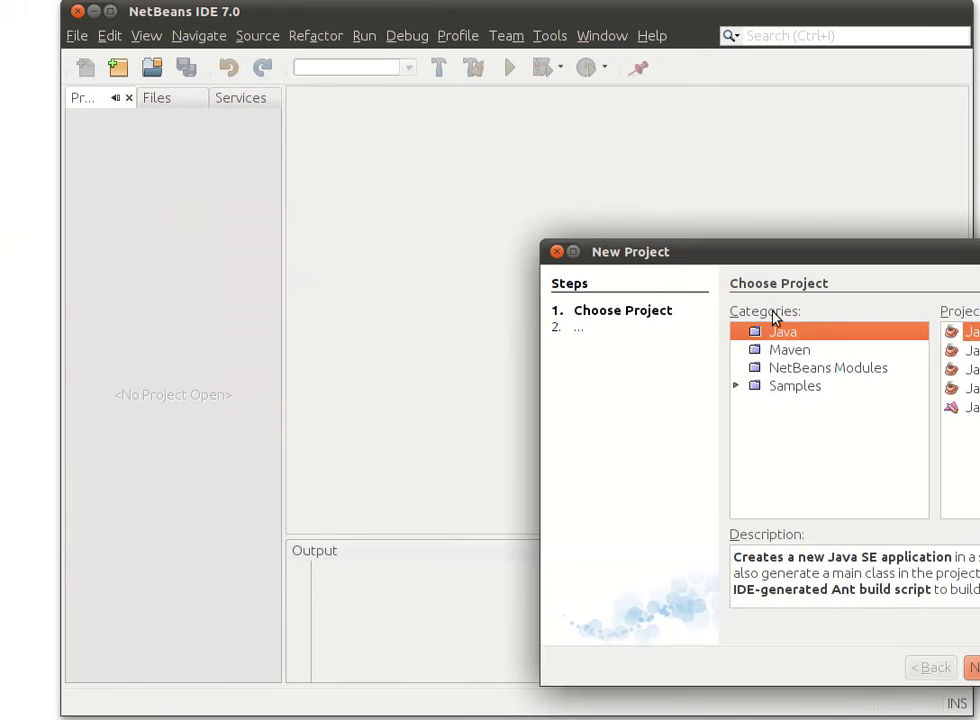
pyautogui.moveTo(740, 252); pyautogui.dragTo(387, 171)
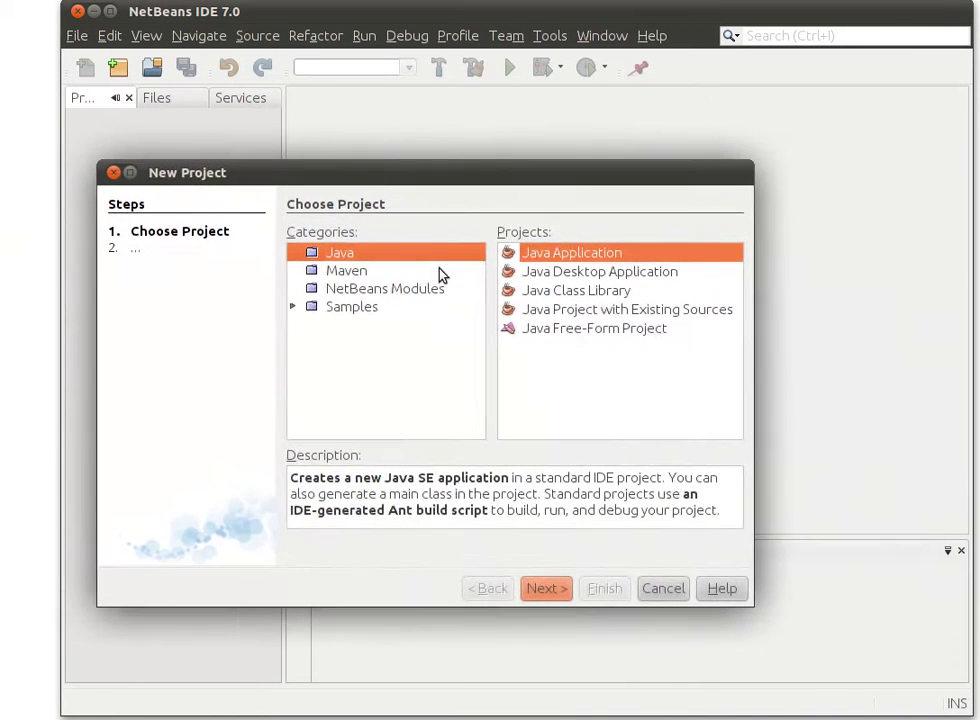
pyautogui.click(547, 589)
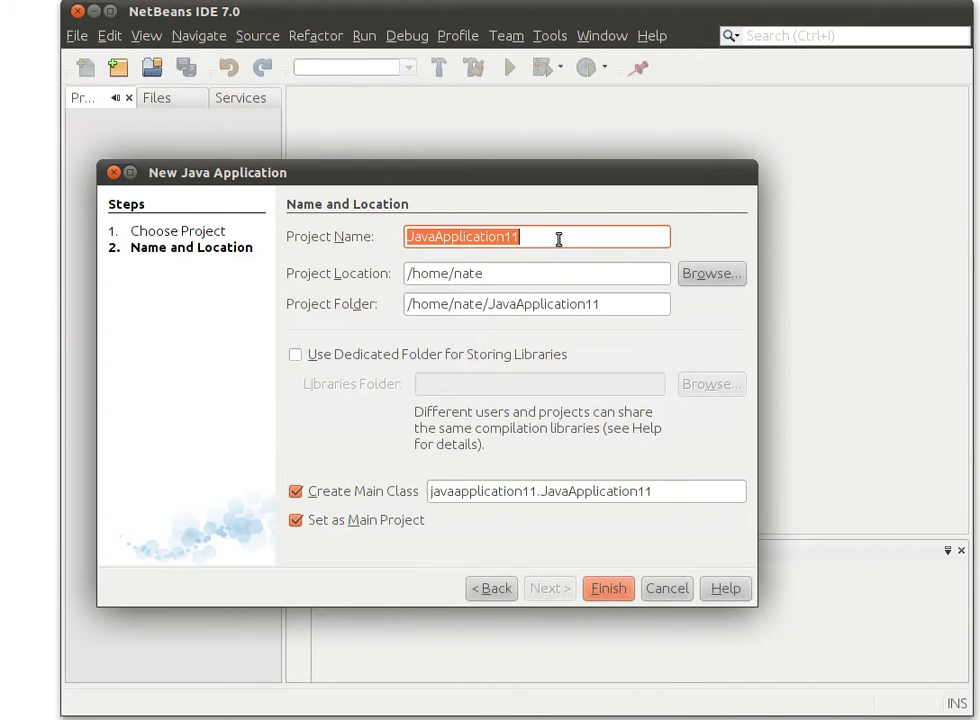
pyautogui.write('Simp')
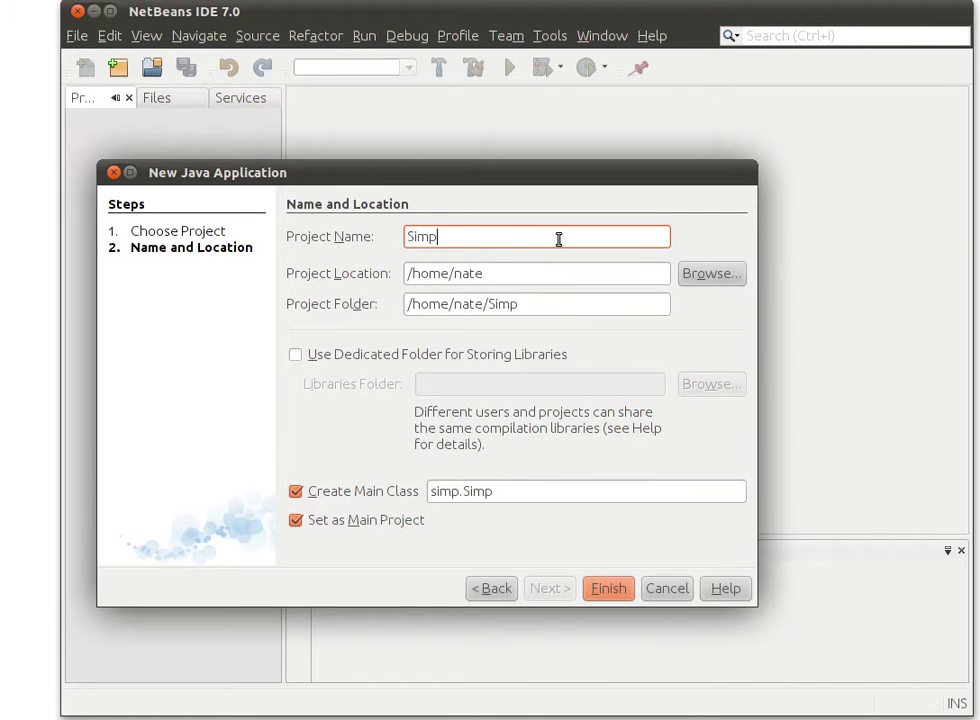
pyautogui.write('leApp')
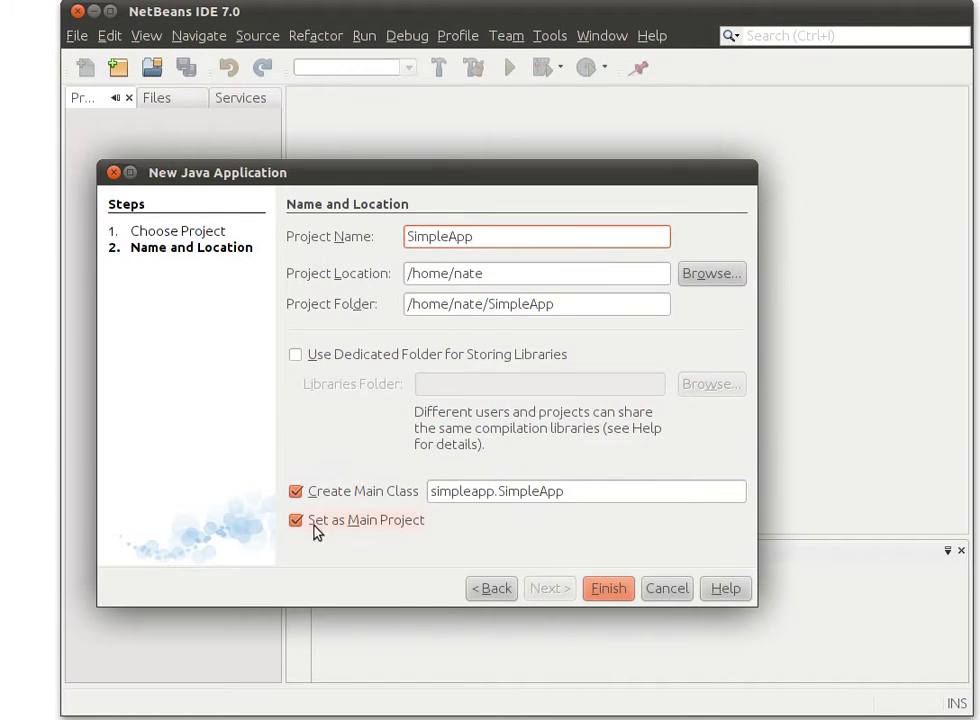
pyautogui.click(308, 494)
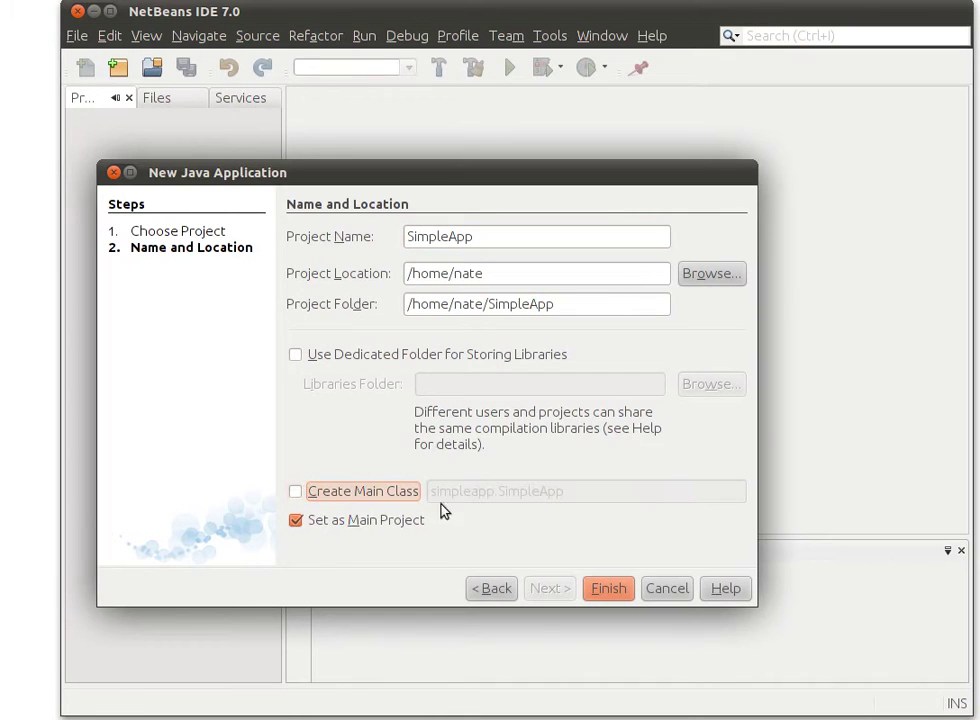
pyautogui.click(610, 589)
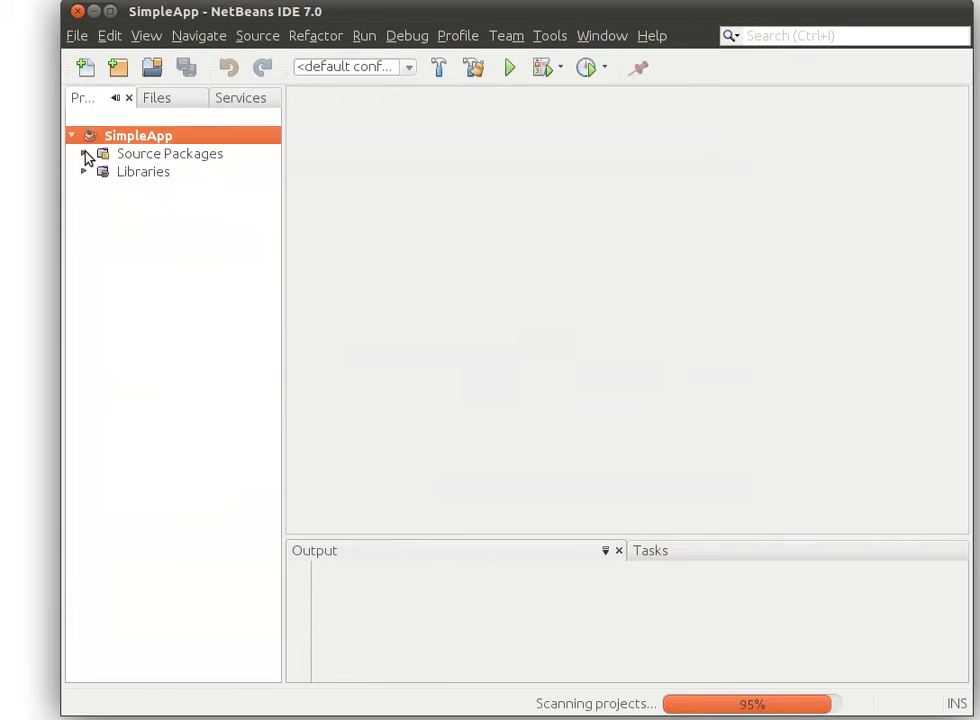
# Create a new Java package org.simpleapp under Source Packages
pyautogui.click(84, 153)
pyautogui.rightClick(142, 175)
pyautogui.moveTo(203, 188)
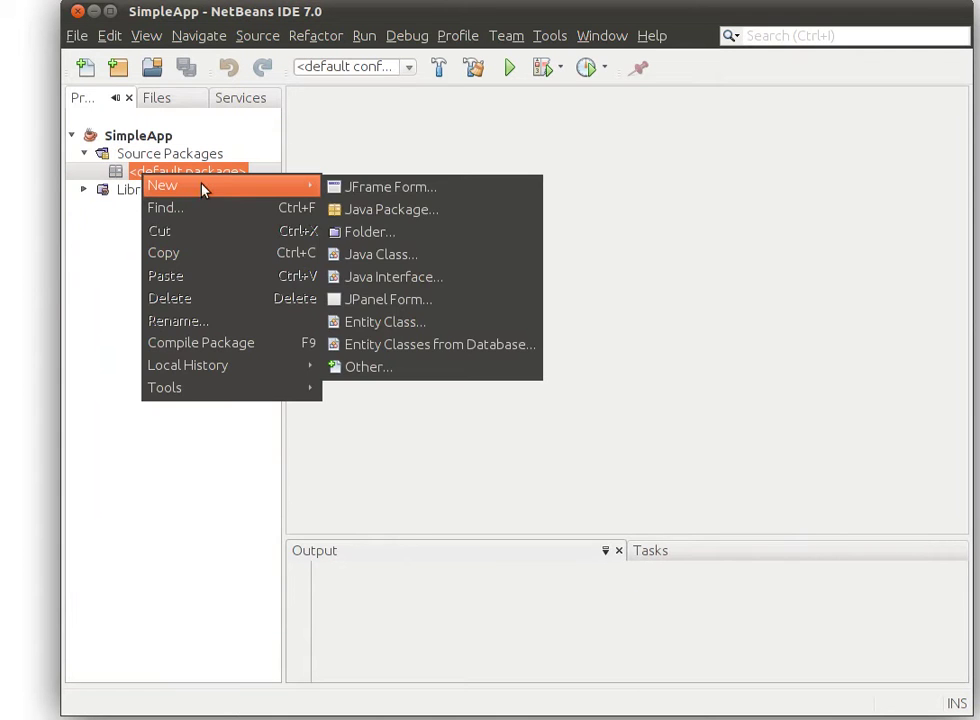
pyautogui.click(376, 226)
pyautogui.moveTo(676, 247); pyautogui.dragTo(322, 190)
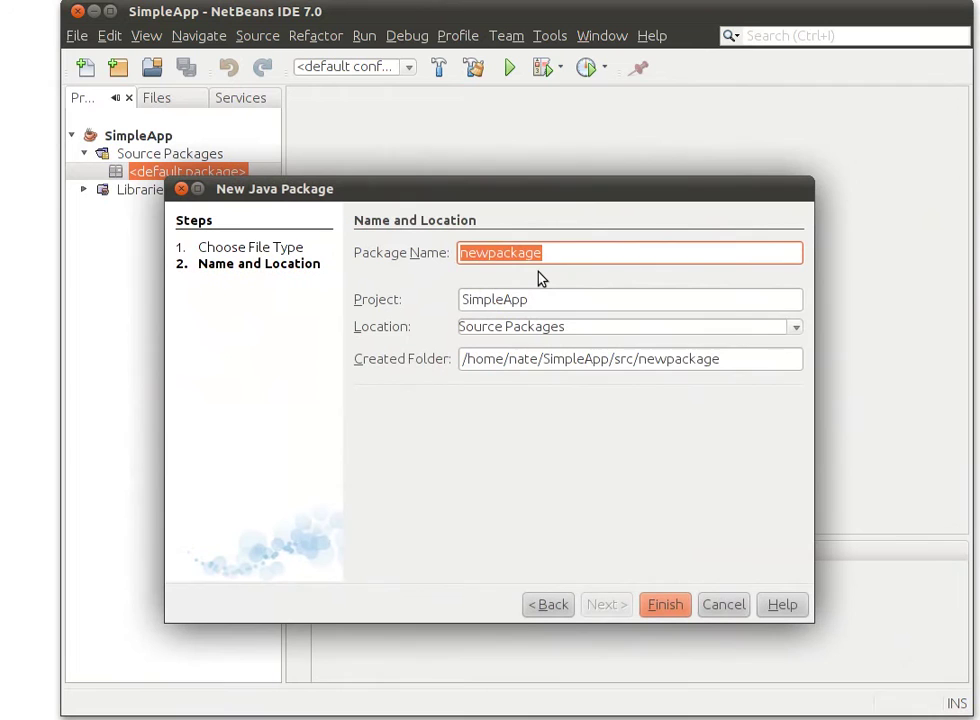
pyautogui.write('org.')
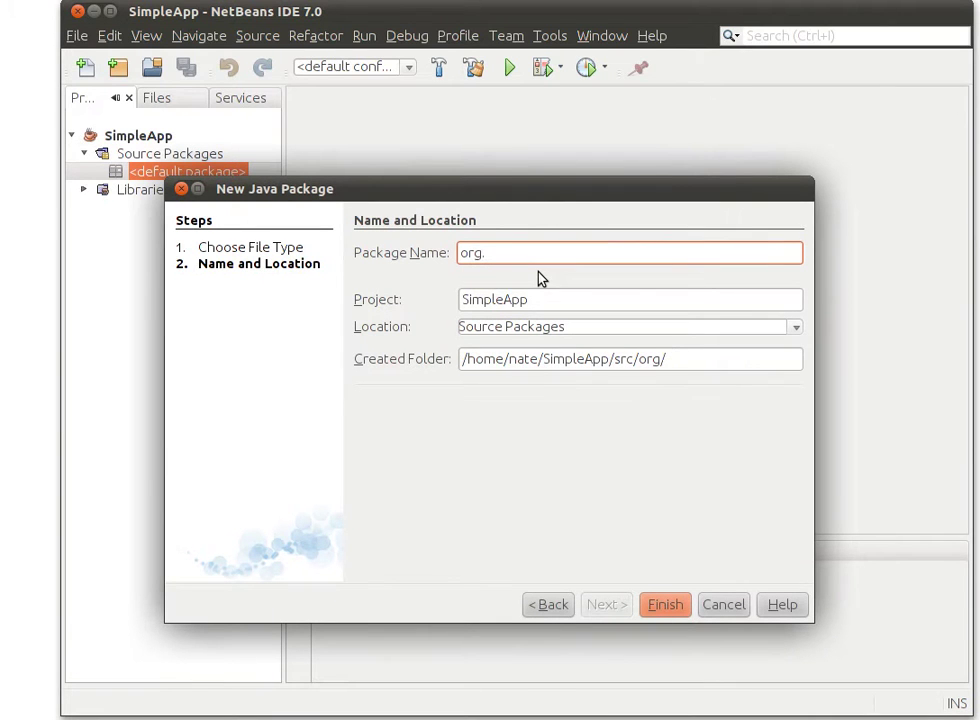
pyautogui.write('simpleapp')
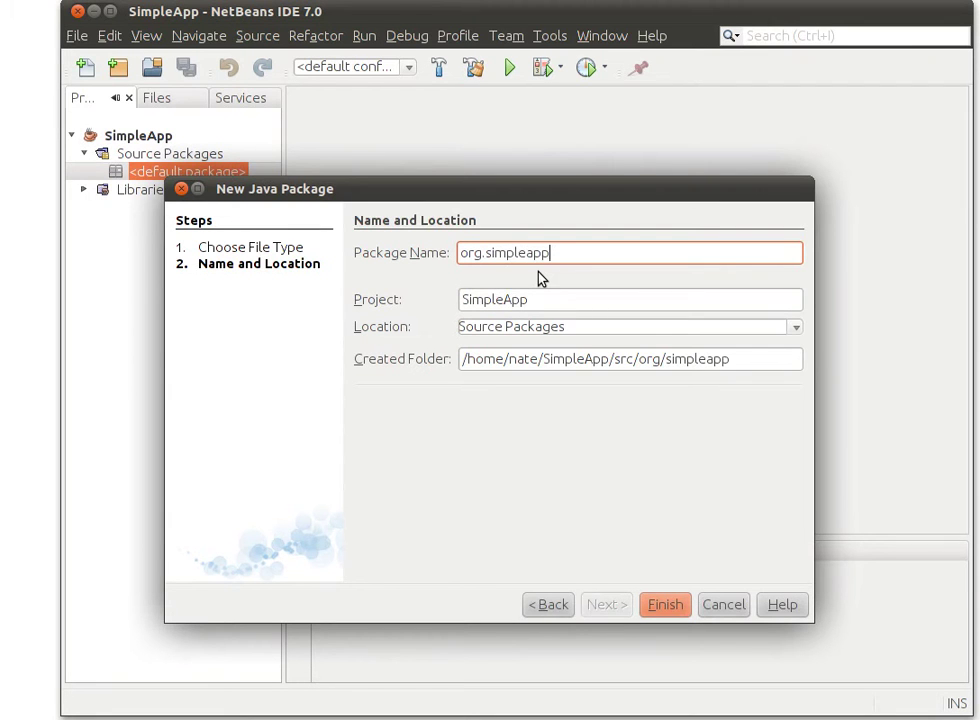
pyautogui.press('Return')
# Add a JFrame form named SimpleApp to the org.simpleapp package
pyautogui.rightClick(171, 176)
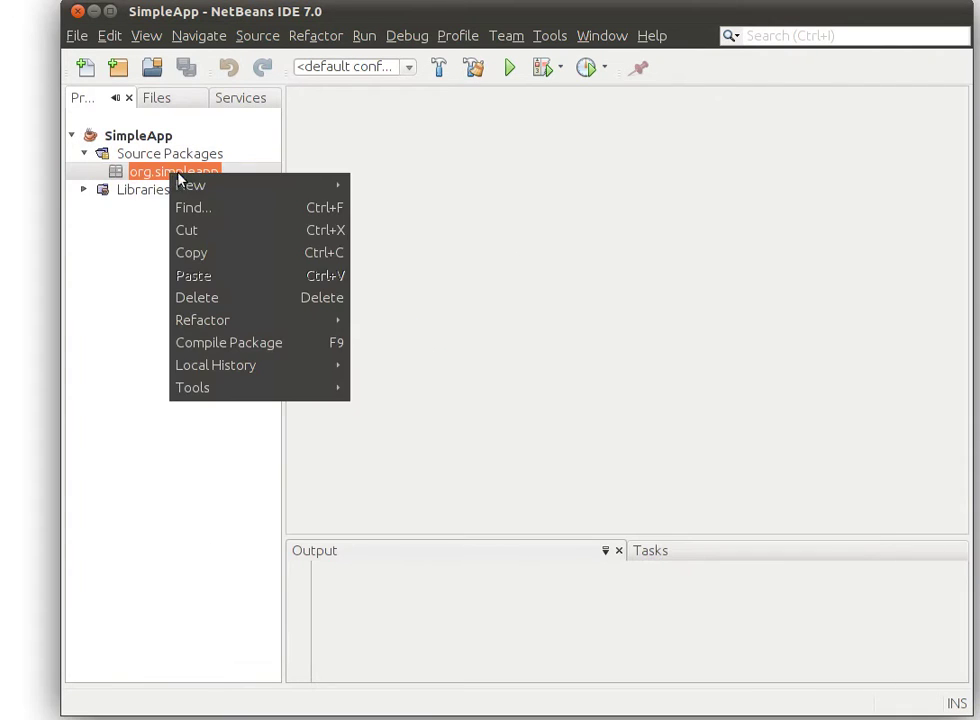
pyautogui.moveTo(184, 184)
pyautogui.click(398, 212)
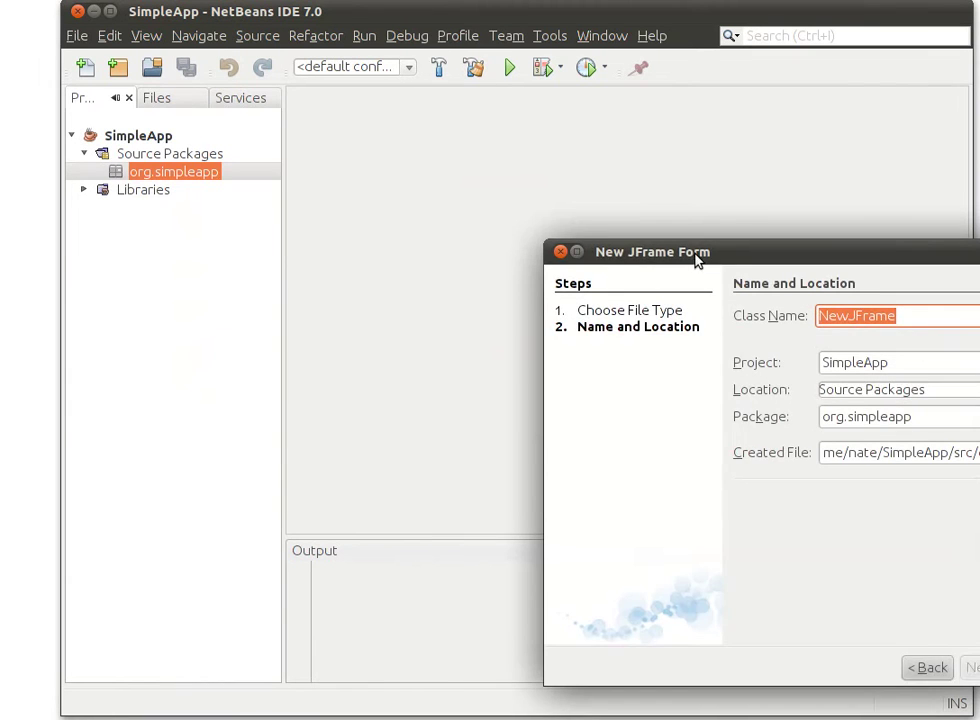
pyautogui.moveTo(697, 258); pyautogui.dragTo(294, 131)
pyautogui.write('Si')
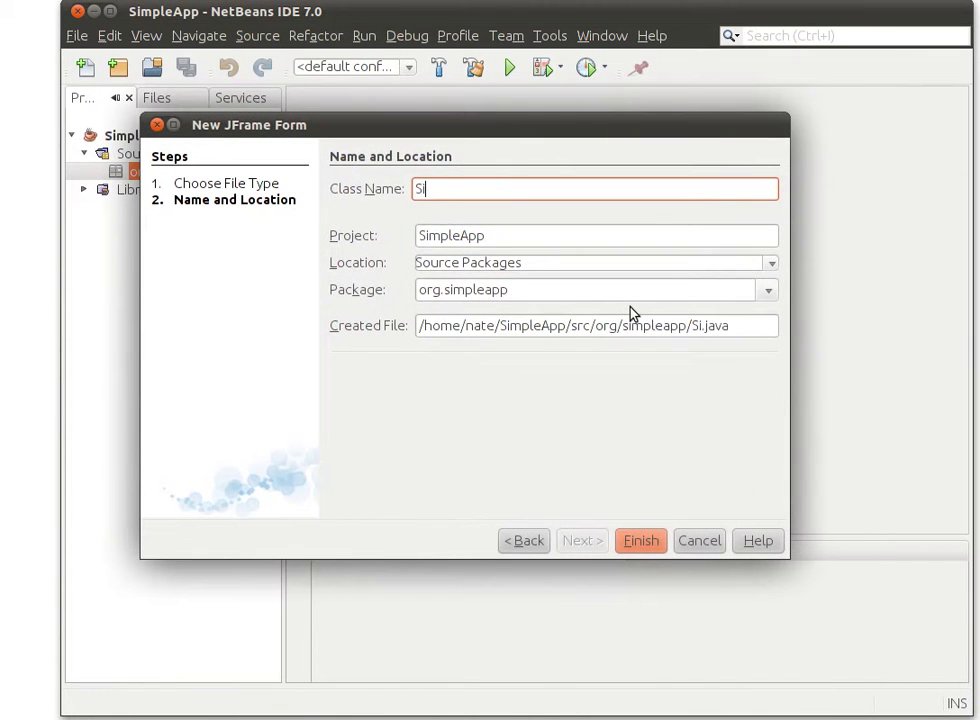
pyautogui.write('mpleAp')
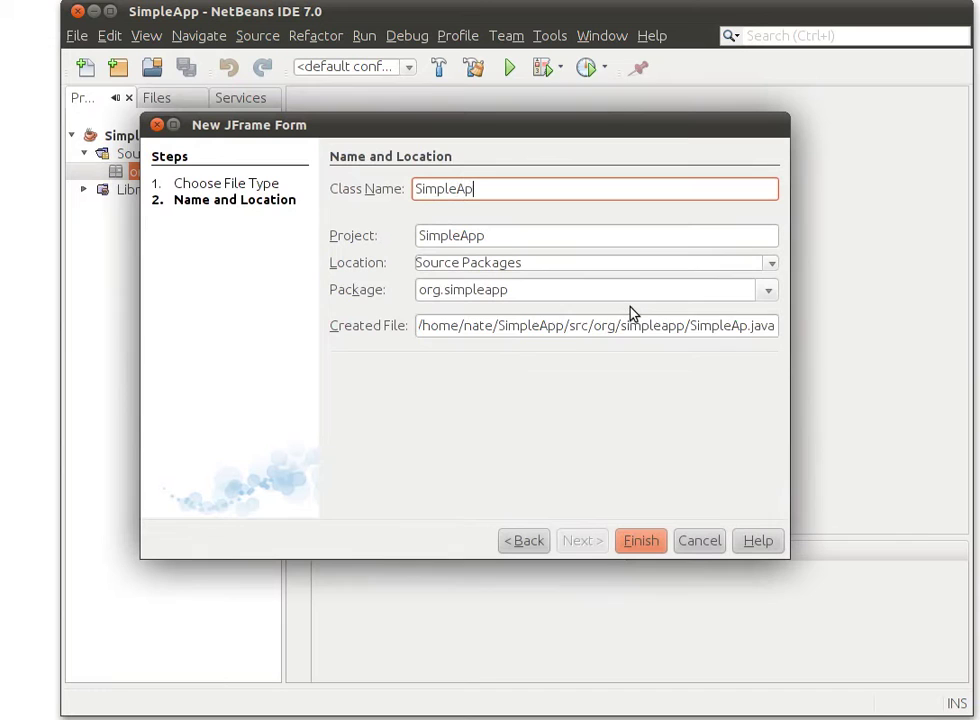
pyautogui.write('p')
pyautogui.press('Return')
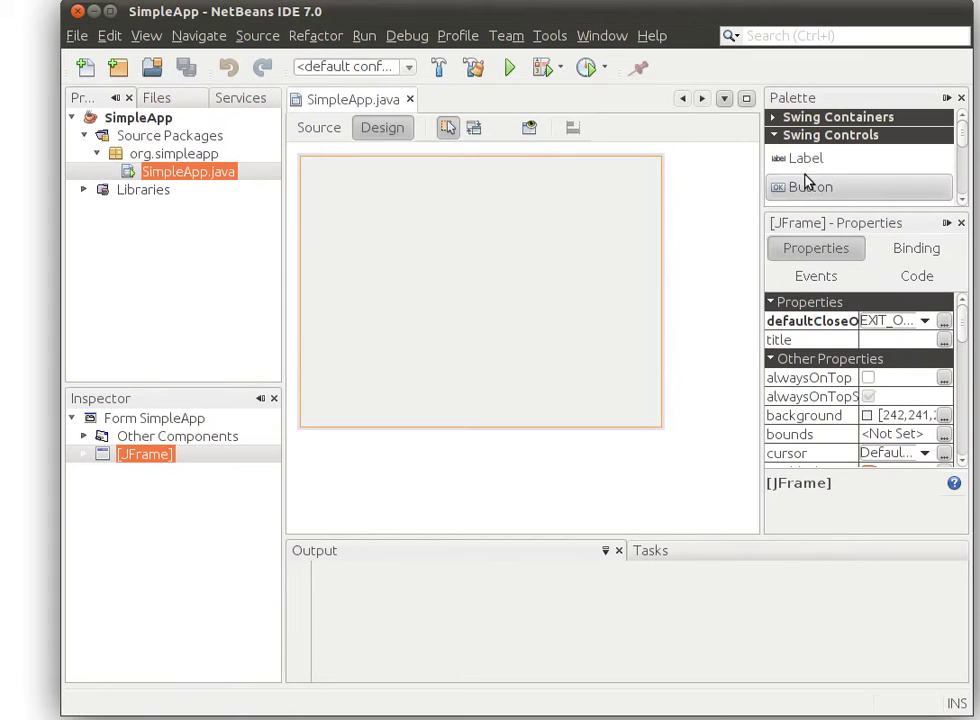
# Set the SimpleApp form's layout to Border Layout
pyautogui.rightClick(493, 311)
pyautogui.moveTo(565, 385)
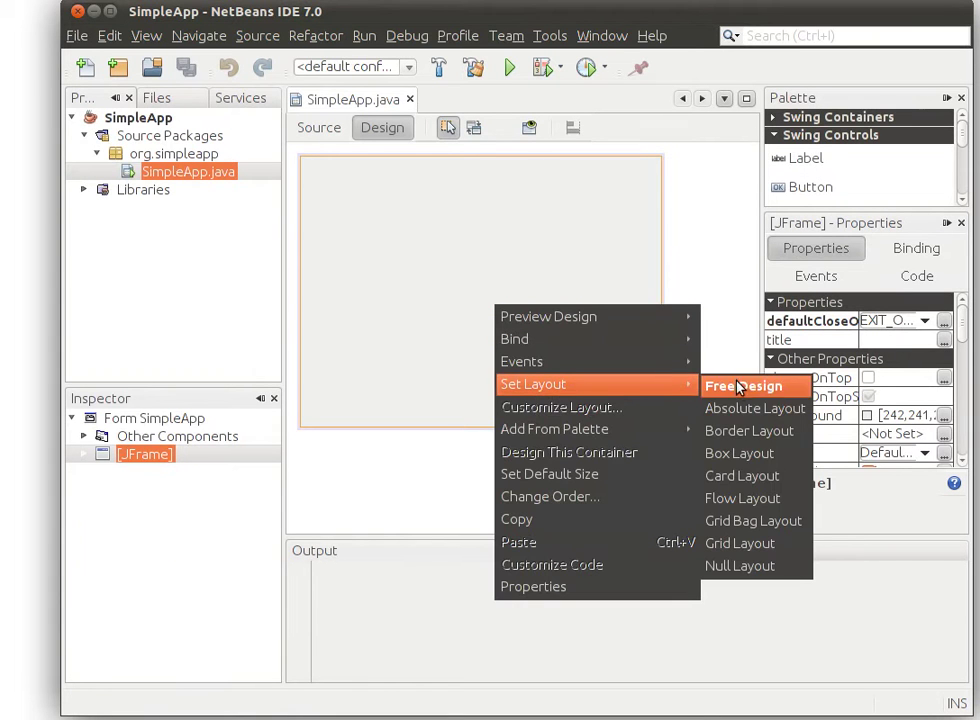
pyautogui.click(748, 431)
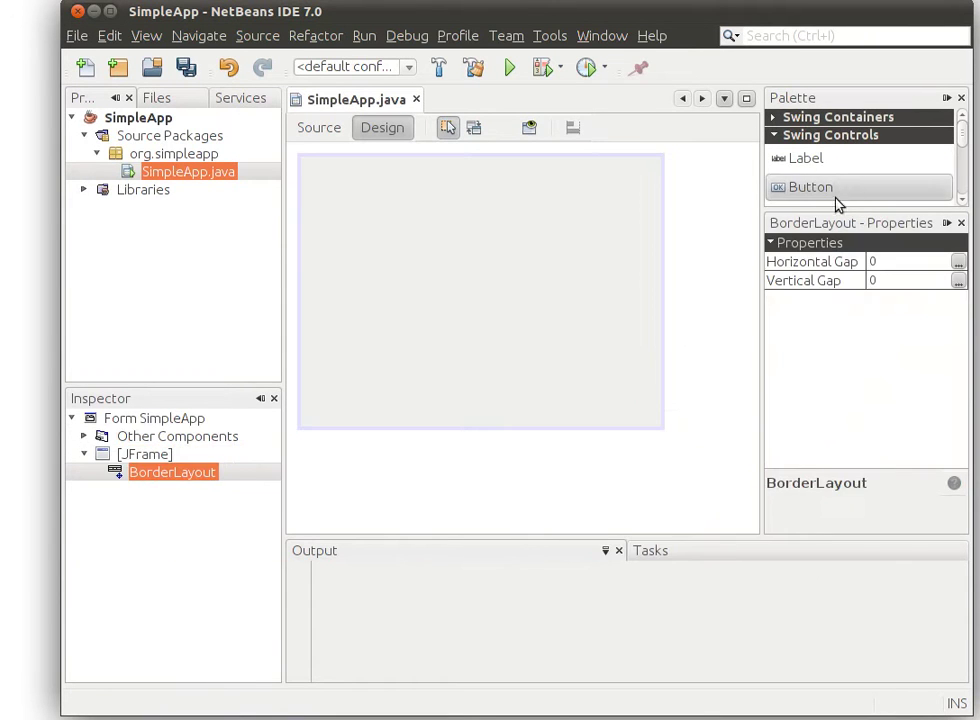
# Place a Label on the form and clear its text
pyautogui.click(822, 168)
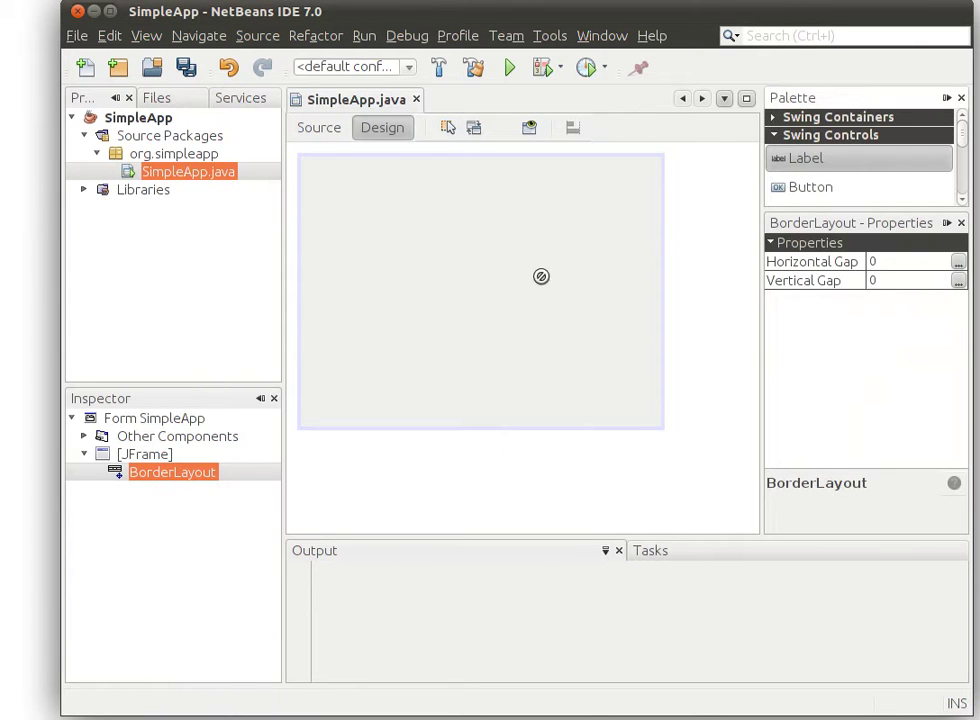
pyautogui.click(492, 304)
pyautogui.rightClick(367, 313)
pyautogui.click(372, 319)
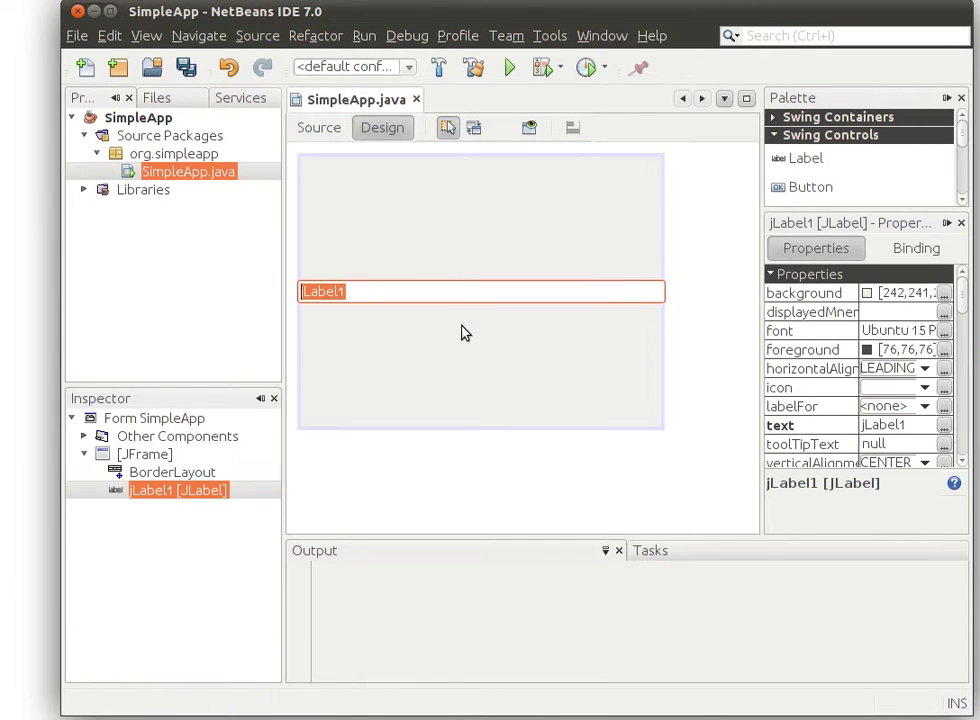
pyautogui.press('BackSpace')
pyautogui.press('Return')
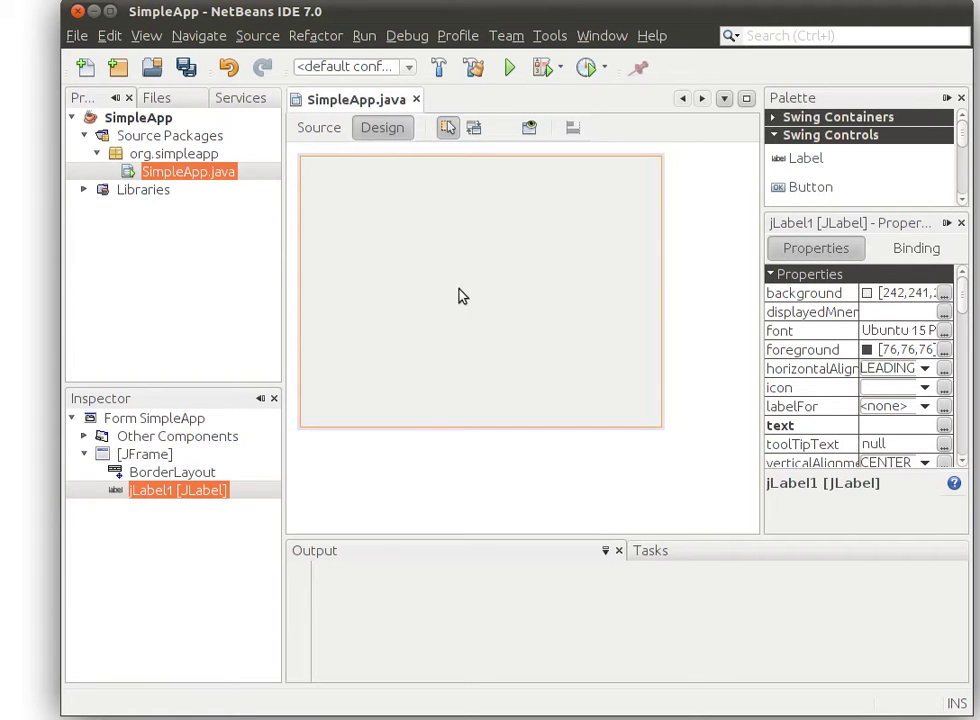
# Choose background.jpg from the Desktop as the label's external icon image
pyautogui.click(944, 388)
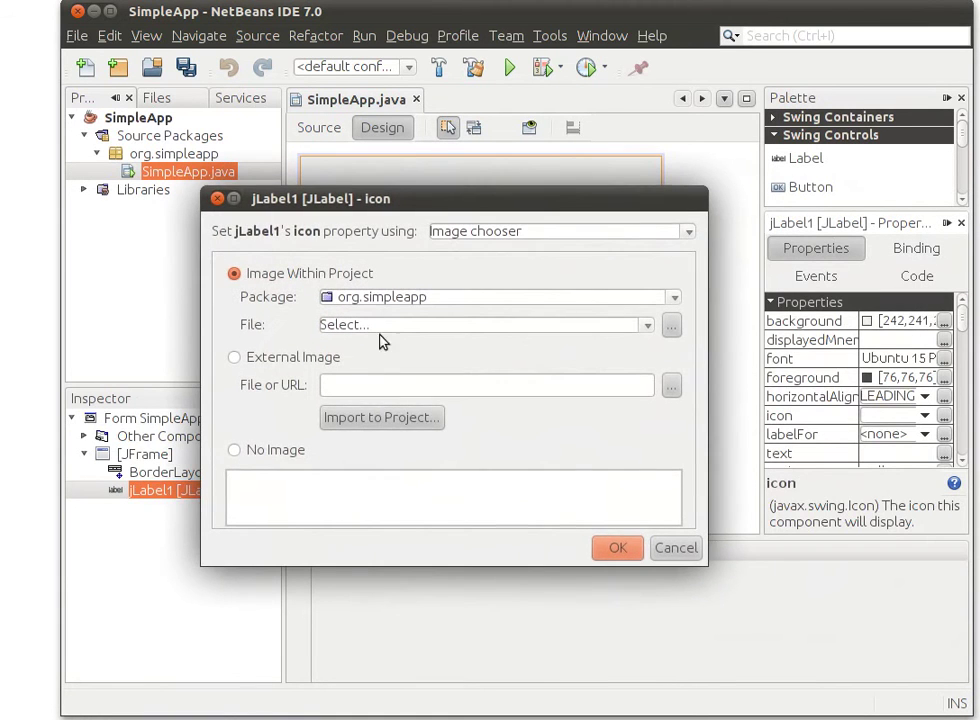
pyautogui.click(362, 417)
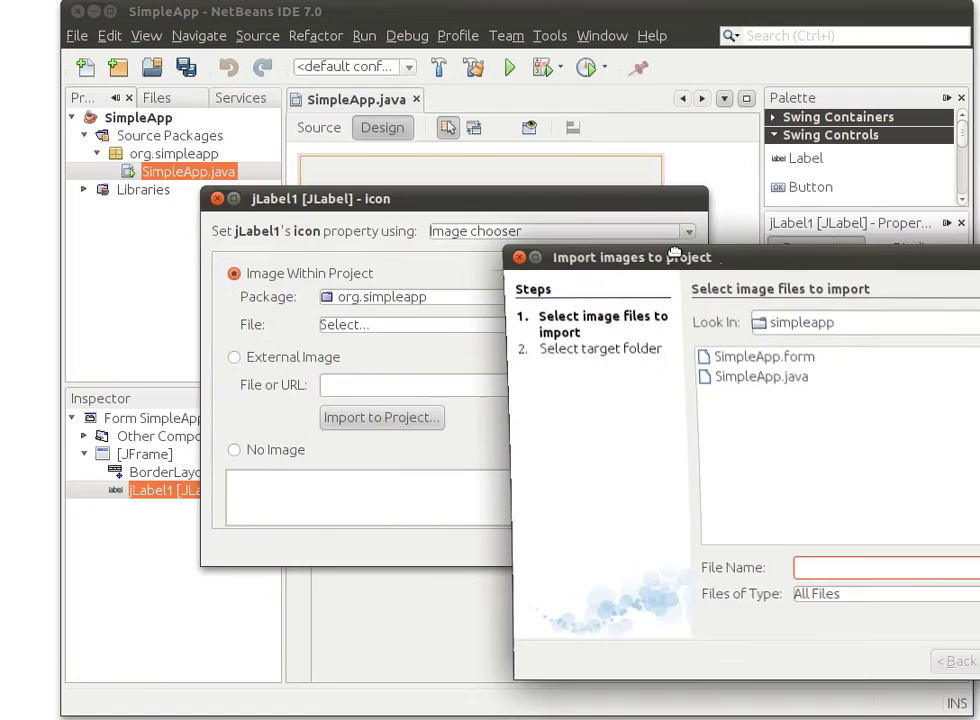
pyautogui.moveTo(704, 214); pyautogui.dragTo(362, 197)
pyautogui.click(741, 590)
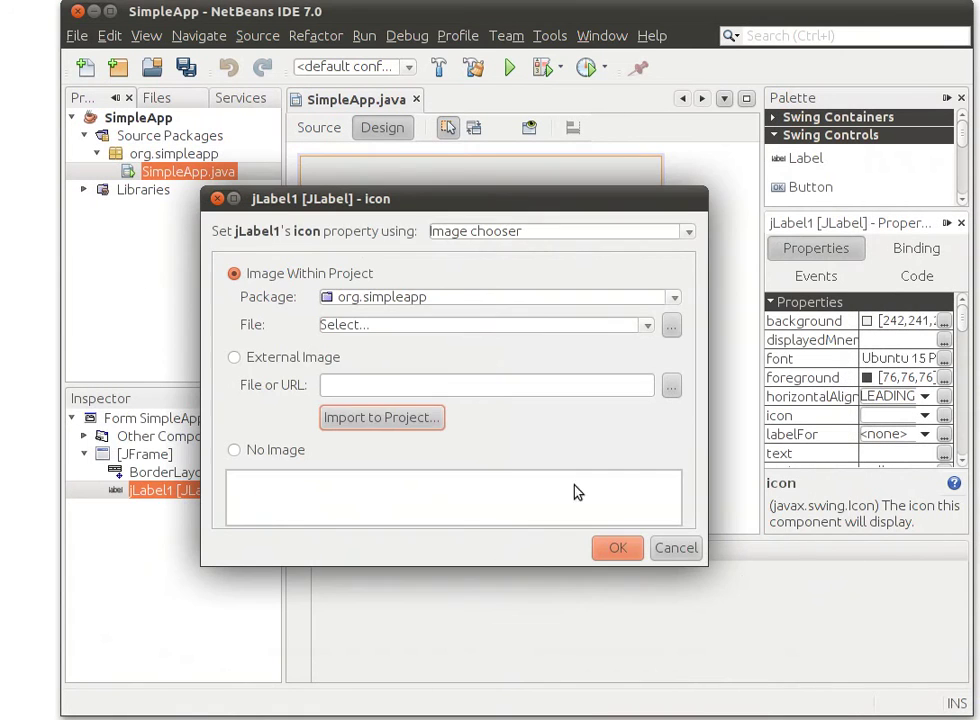
pyautogui.click(240, 358)
pyautogui.click(670, 385)
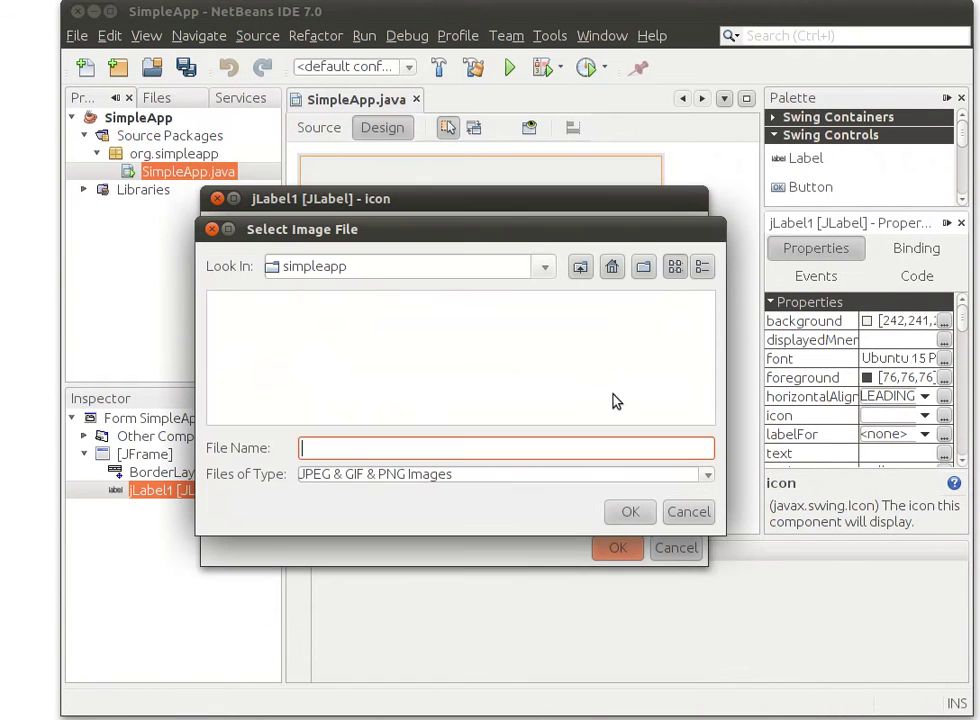
pyautogui.moveTo(525, 240); pyautogui.dragTo(550, 214)
pyautogui.click(636, 242)
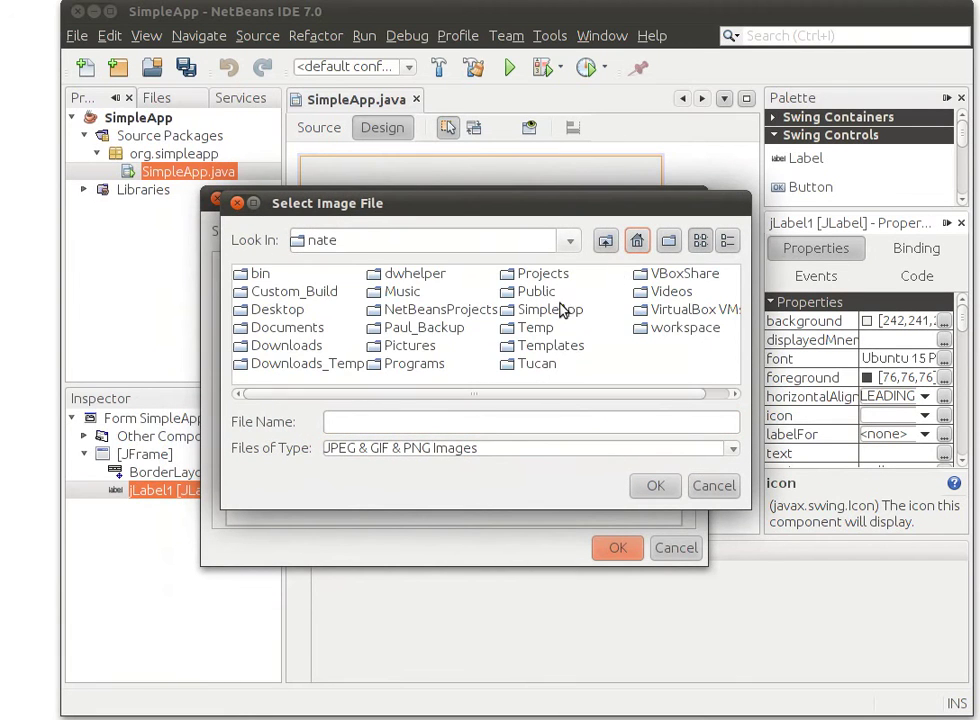
pyautogui.doubleClick(262, 310)
pyautogui.click(290, 295)
pyautogui.click(652, 486)
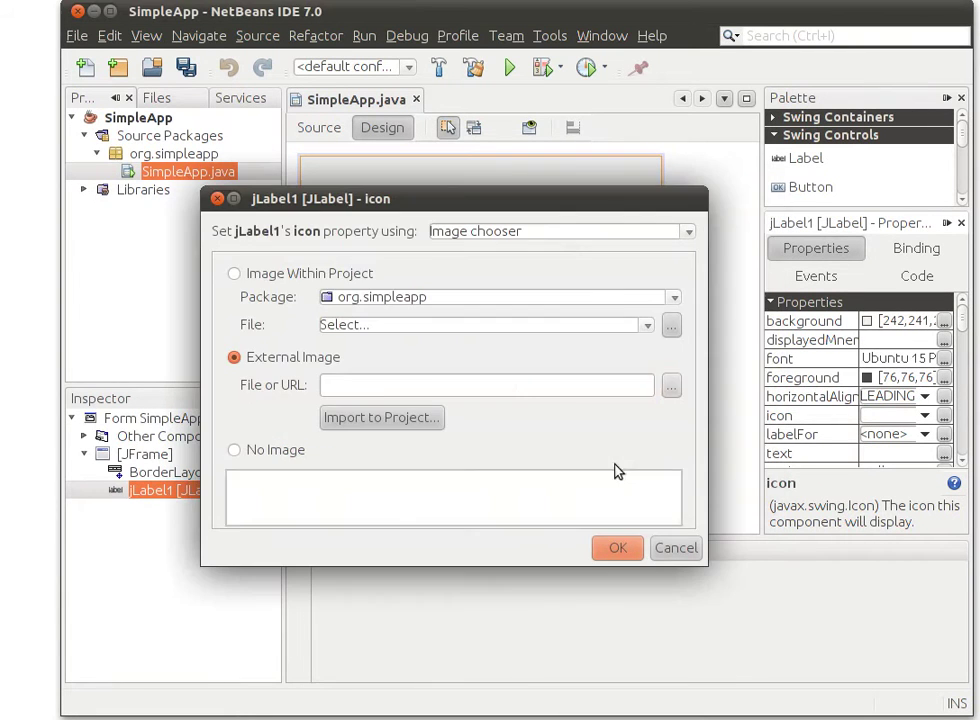
# Import background.jpg into the project and apply it as jLabel1's icon
pyautogui.click(390, 421)
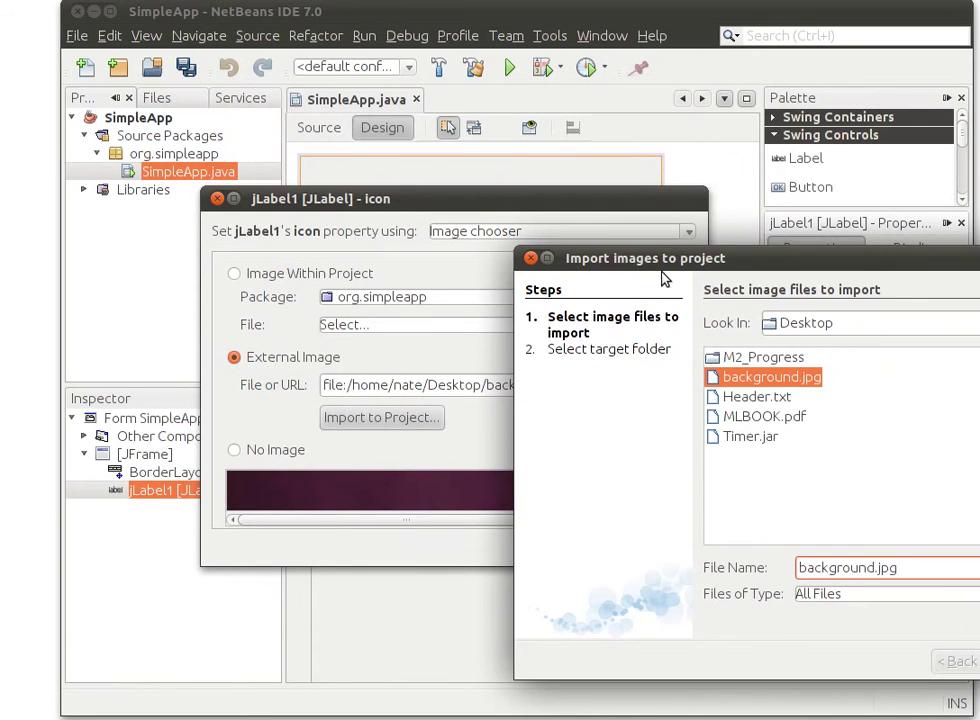
pyautogui.moveTo(661, 265); pyautogui.dragTo(336, 160)
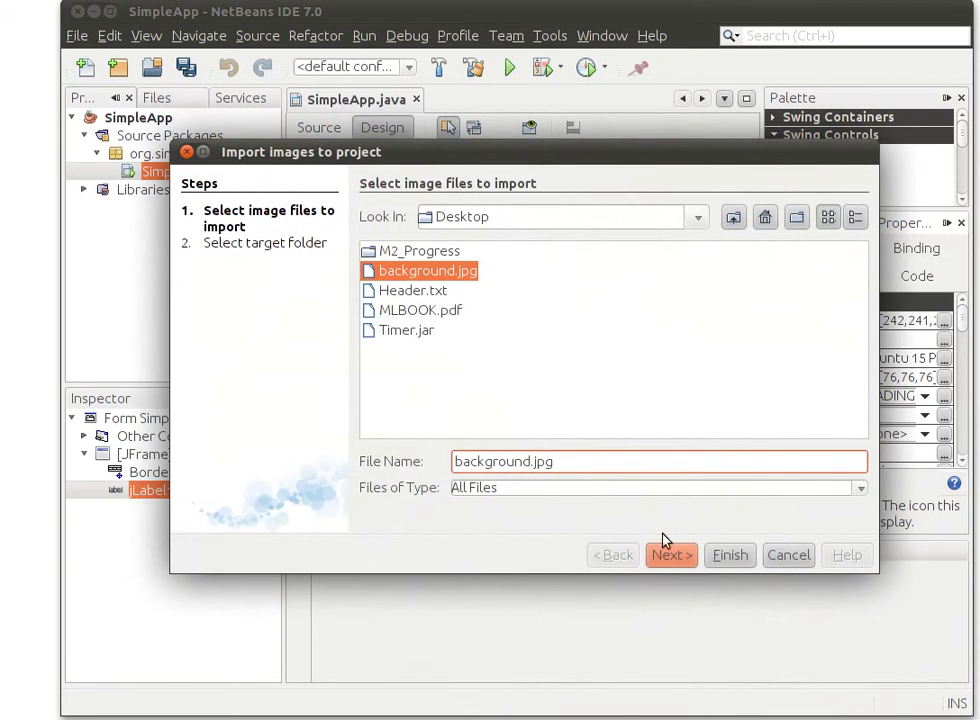
pyautogui.click(667, 556)
pyautogui.click(728, 556)
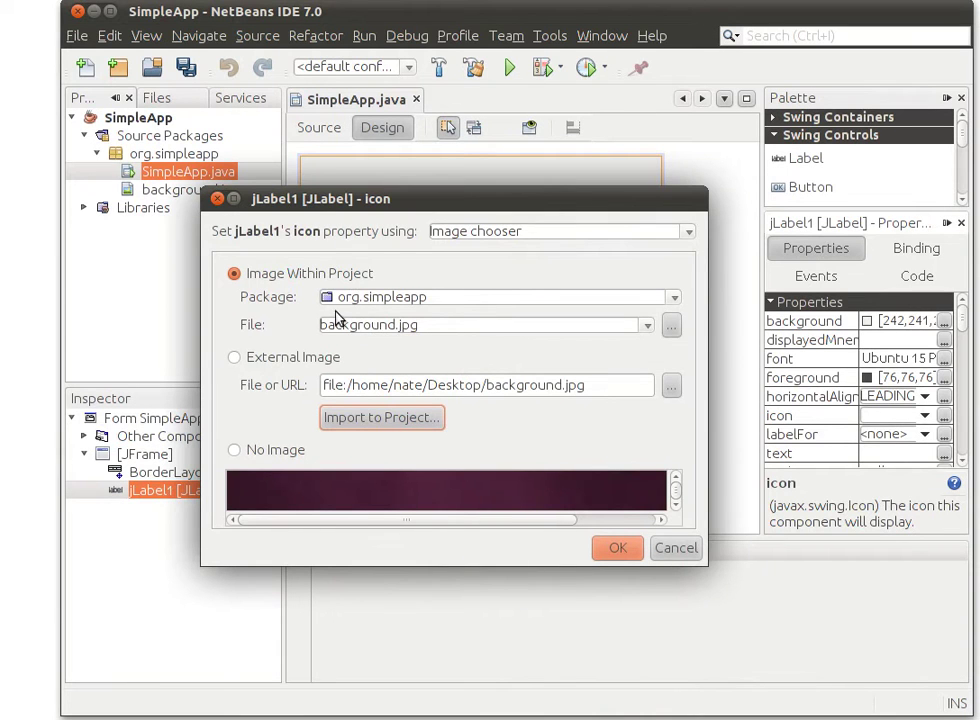
pyautogui.click(617, 548)
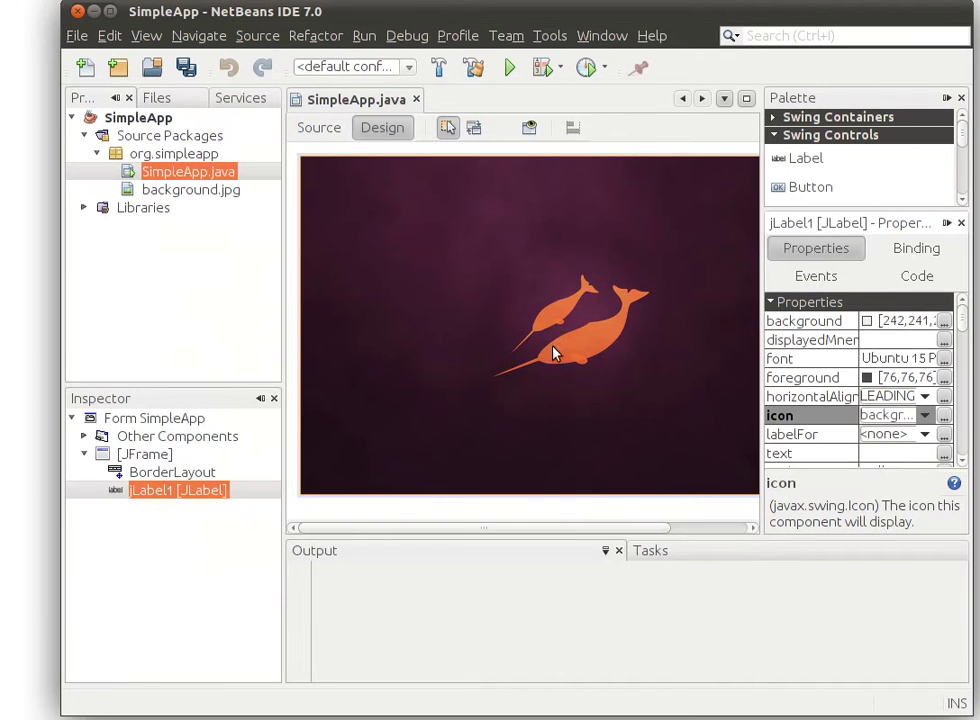
# Save all changes and add a Menu Bar with File and Edit menus to the form
pyautogui.click(170, 118)
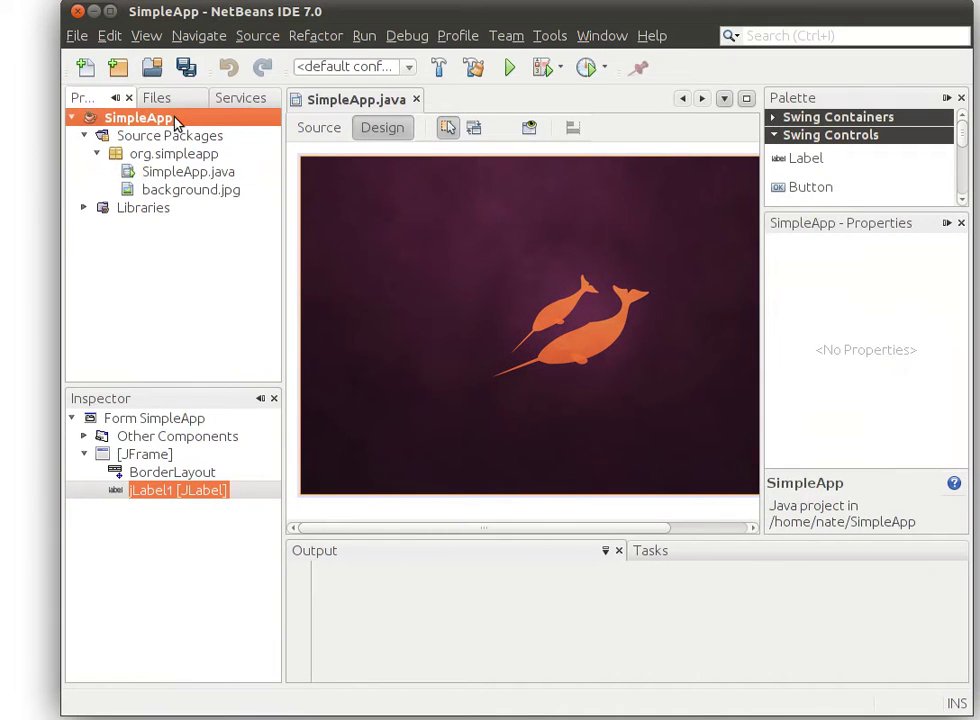
pyautogui.click(194, 80)
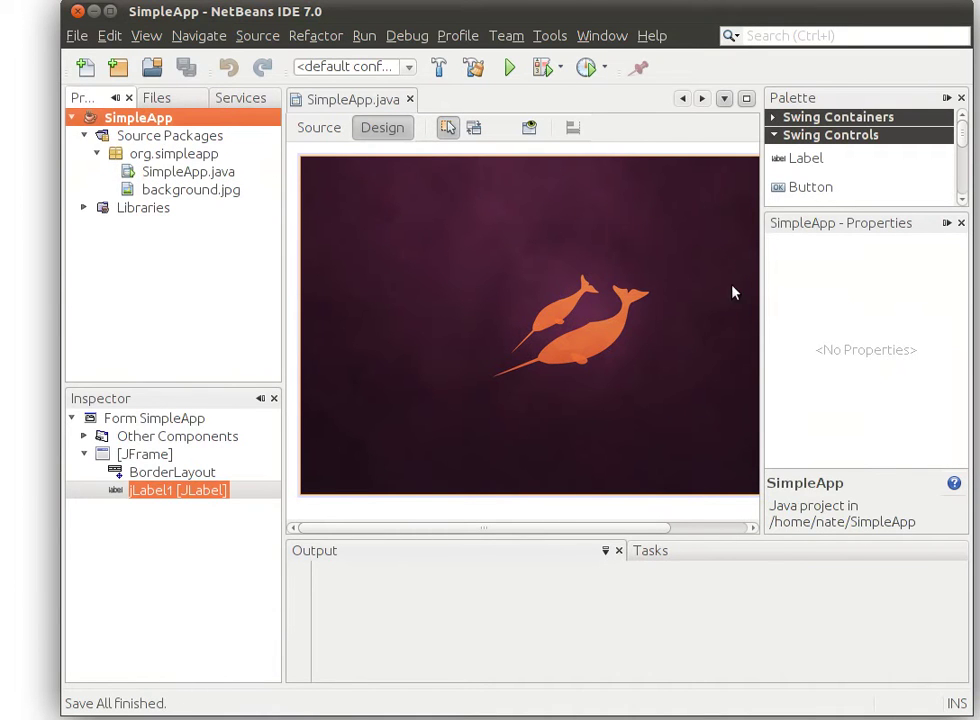
pyautogui.click(800, 138)
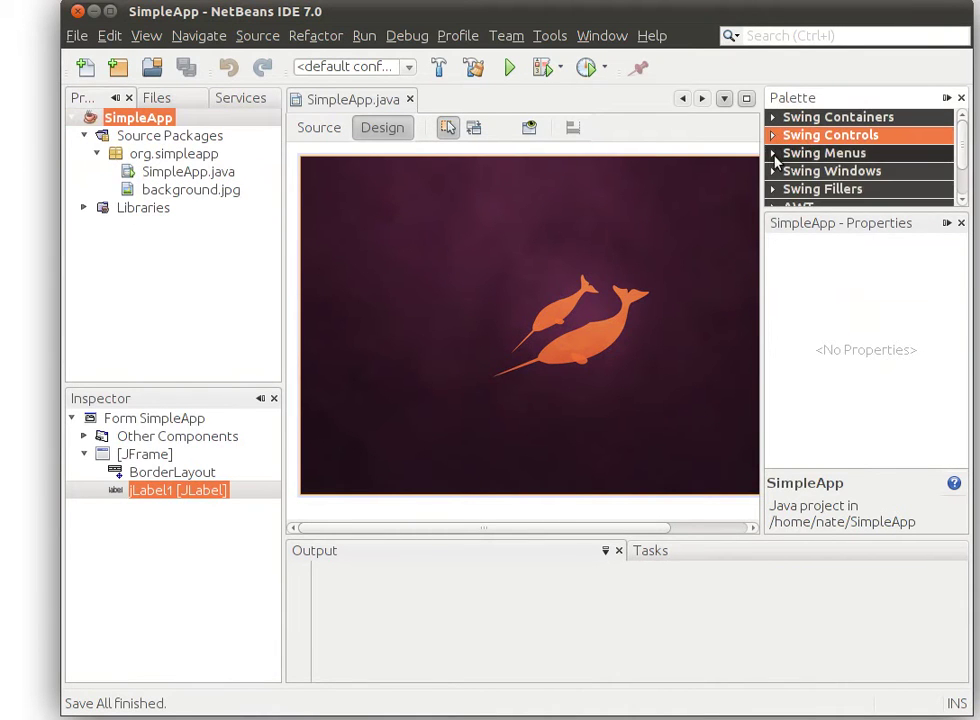
pyautogui.click(790, 153)
pyautogui.moveTo(820, 178); pyautogui.dragTo(381, 179)
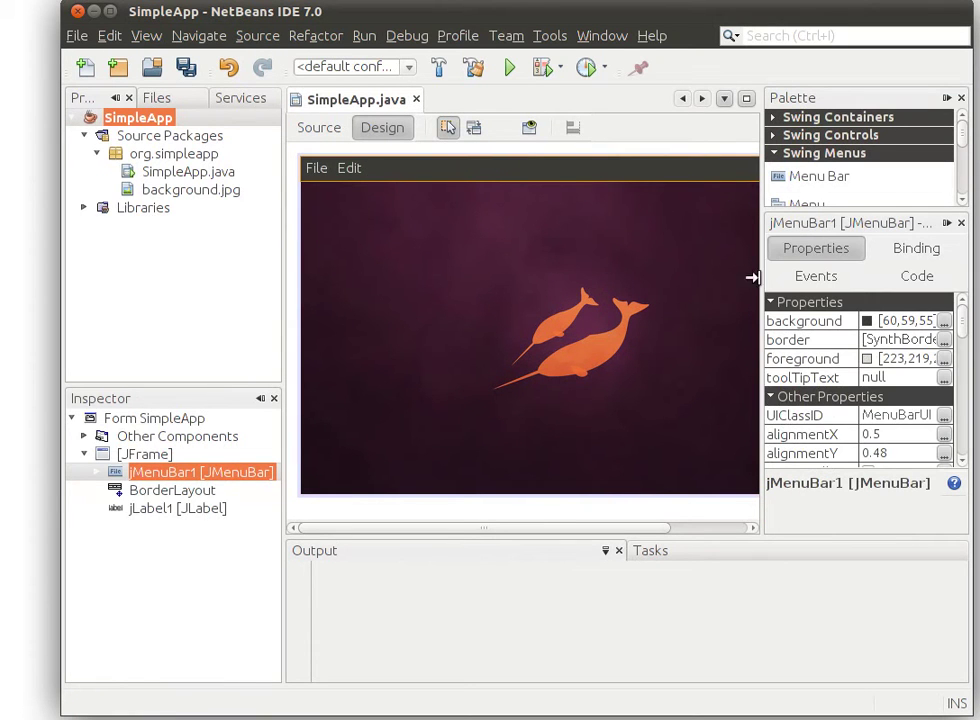
# Add a menu item labelled Exit under the File menu
pyautogui.click(316, 170)
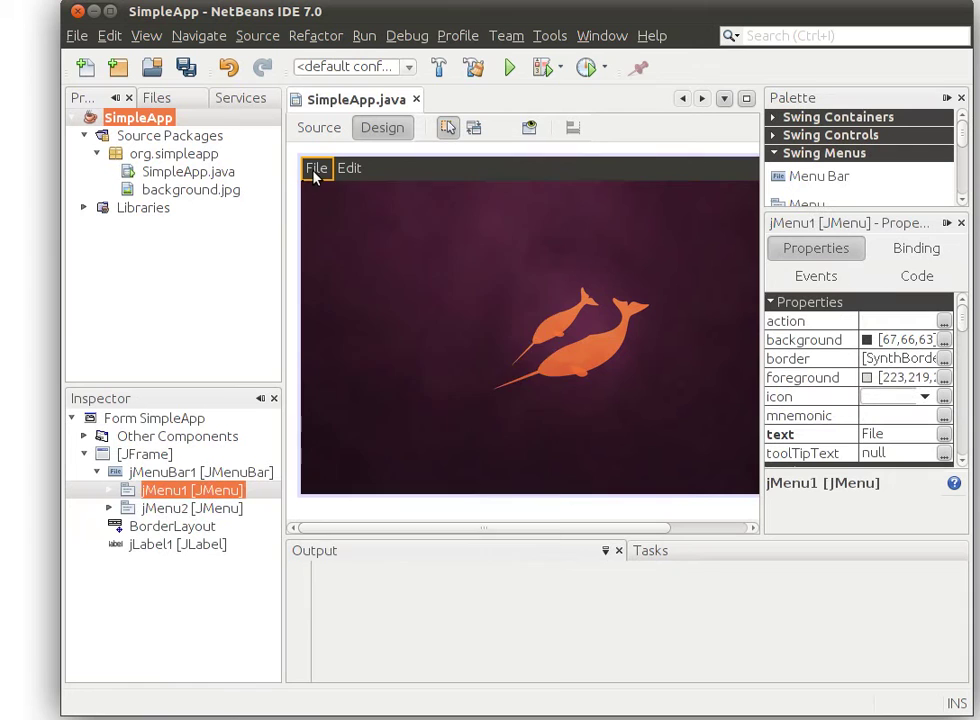
pyautogui.rightClick(316, 172)
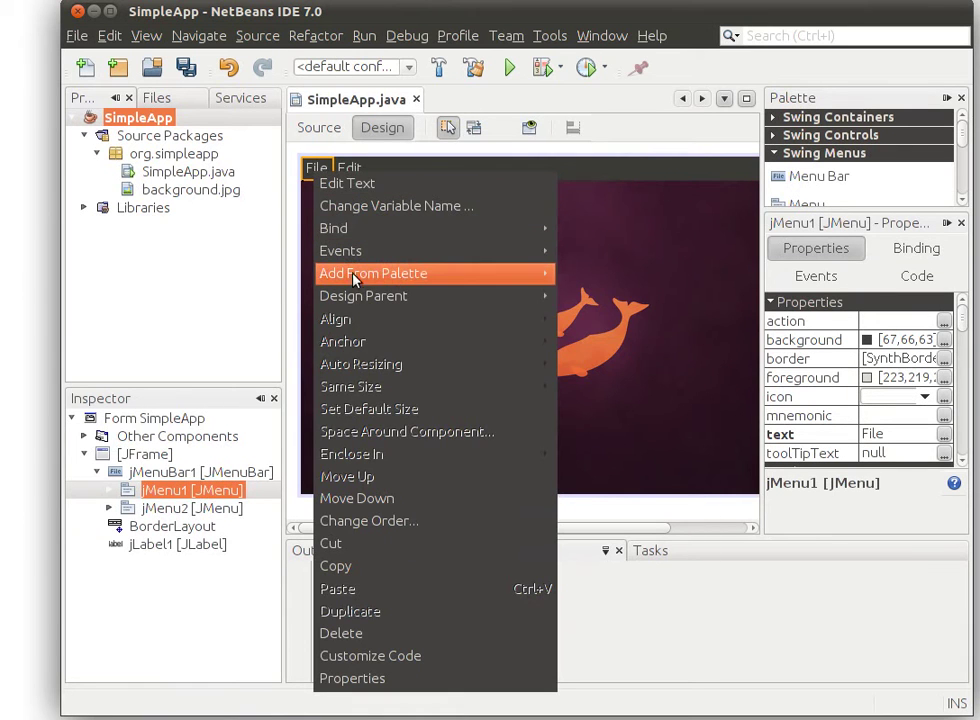
pyautogui.moveTo(355, 280)
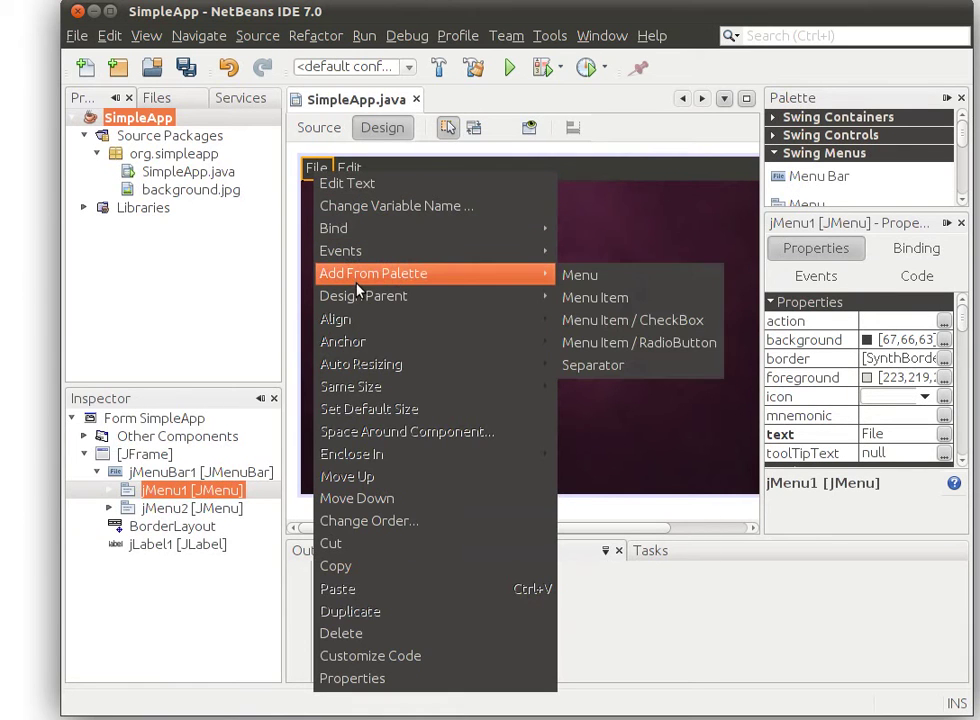
pyautogui.click(616, 297)
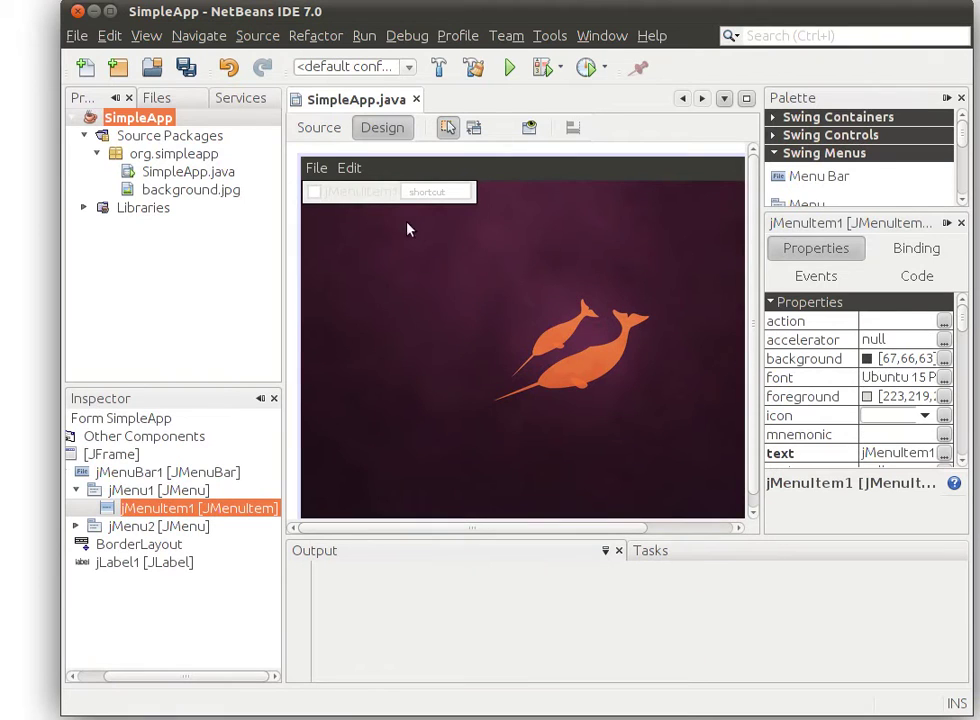
pyautogui.rightClick(365, 197)
pyautogui.click(385, 203)
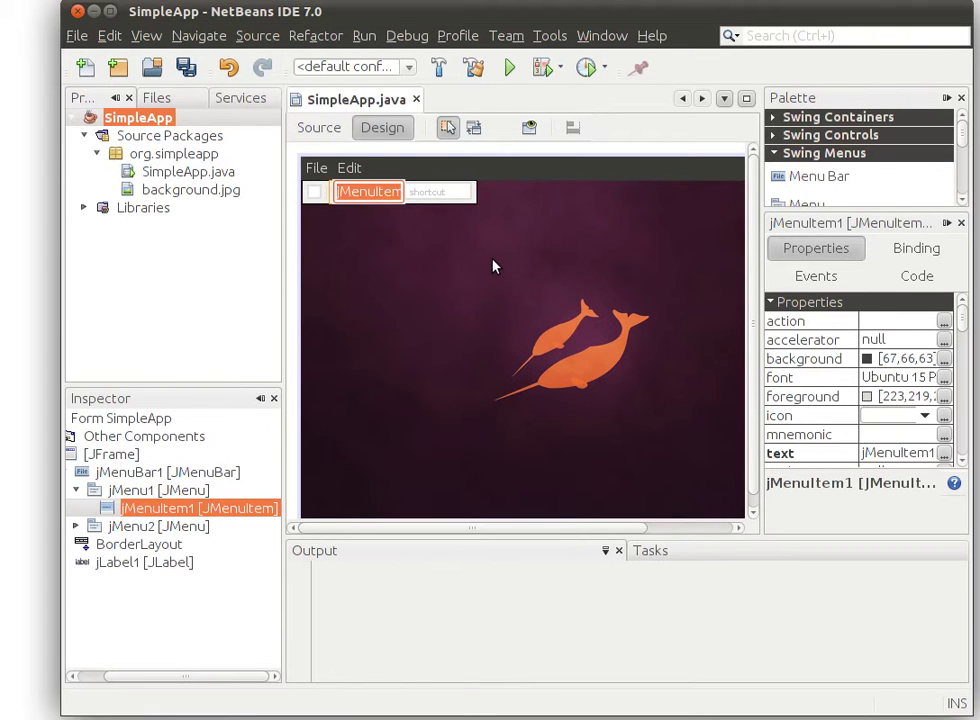
pyautogui.write('Exit')
pyautogui.press('Return')
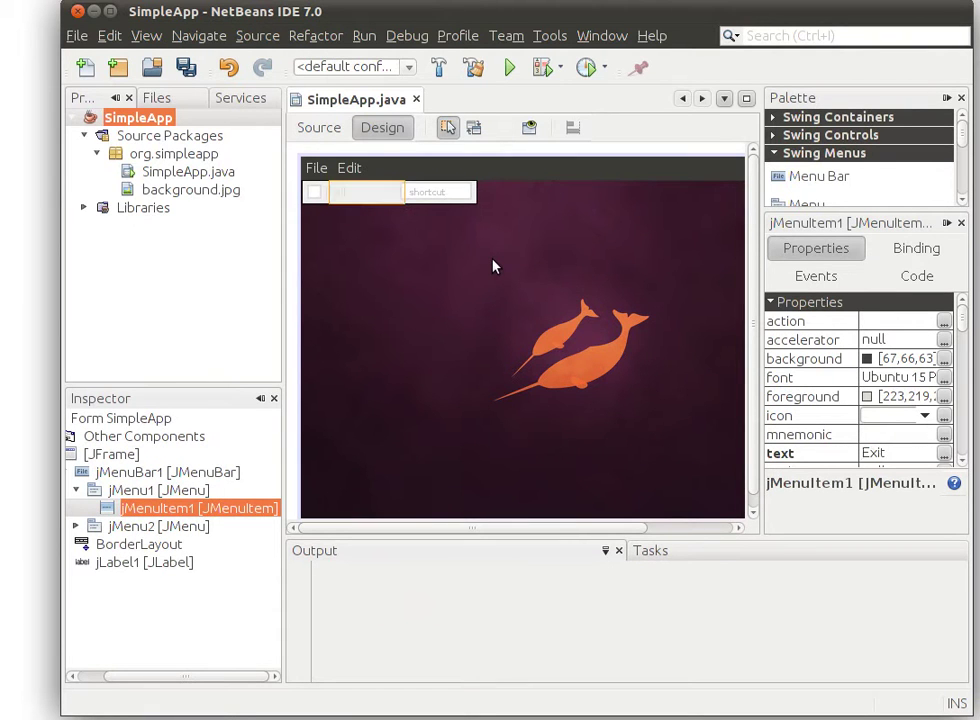
# Create the Exit item's actionPerformed event handler
pyautogui.rightClick(366, 202)
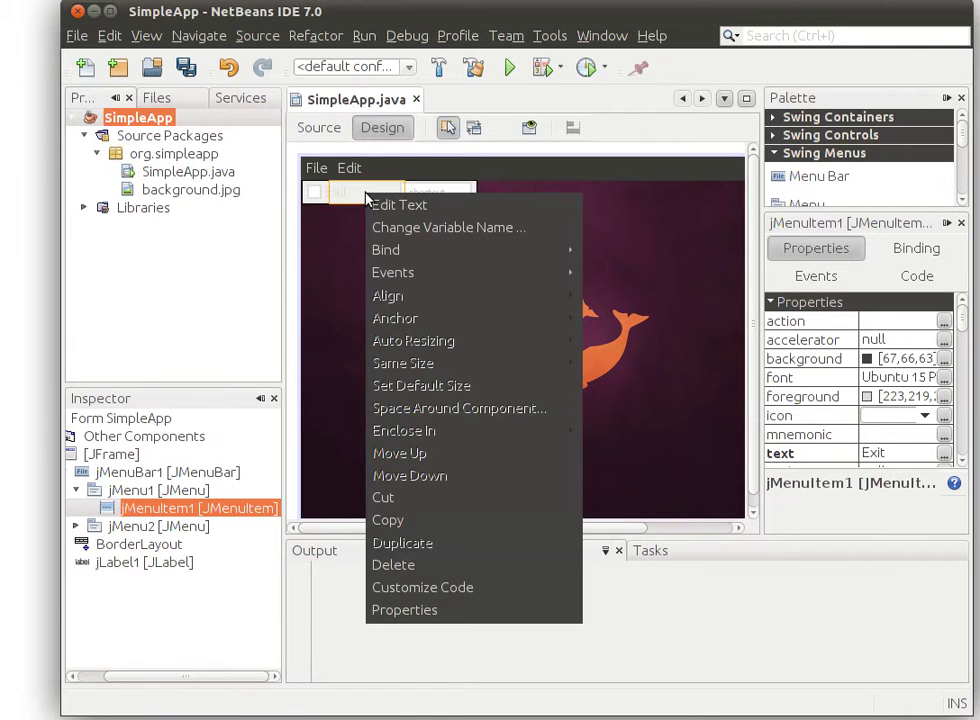
pyautogui.click(328, 227)
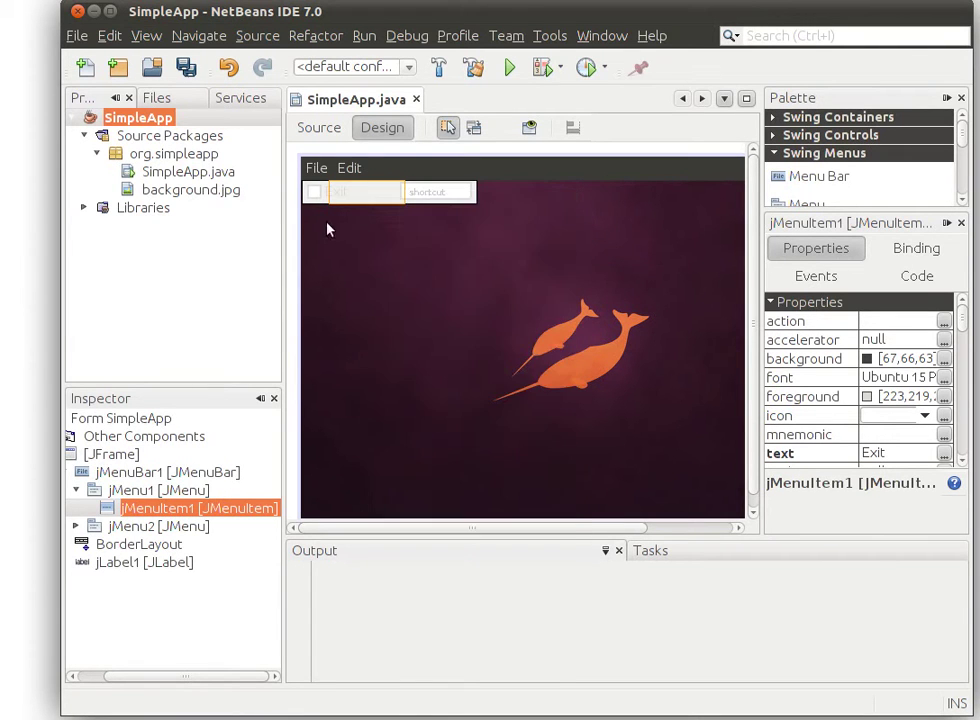
pyautogui.rightClick(358, 197)
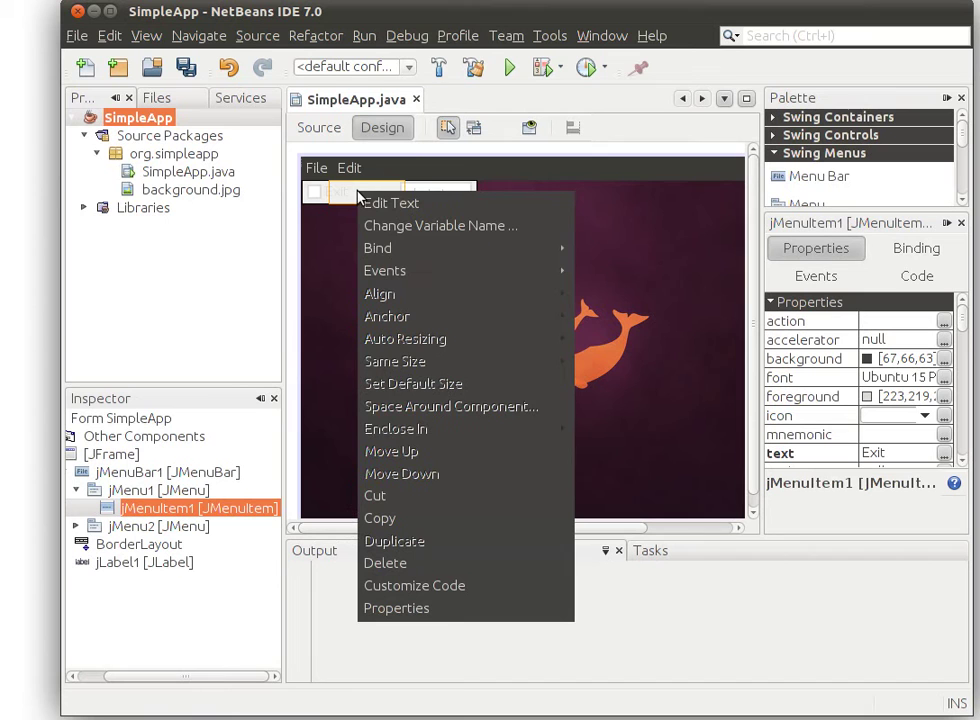
pyautogui.moveTo(518, 271)
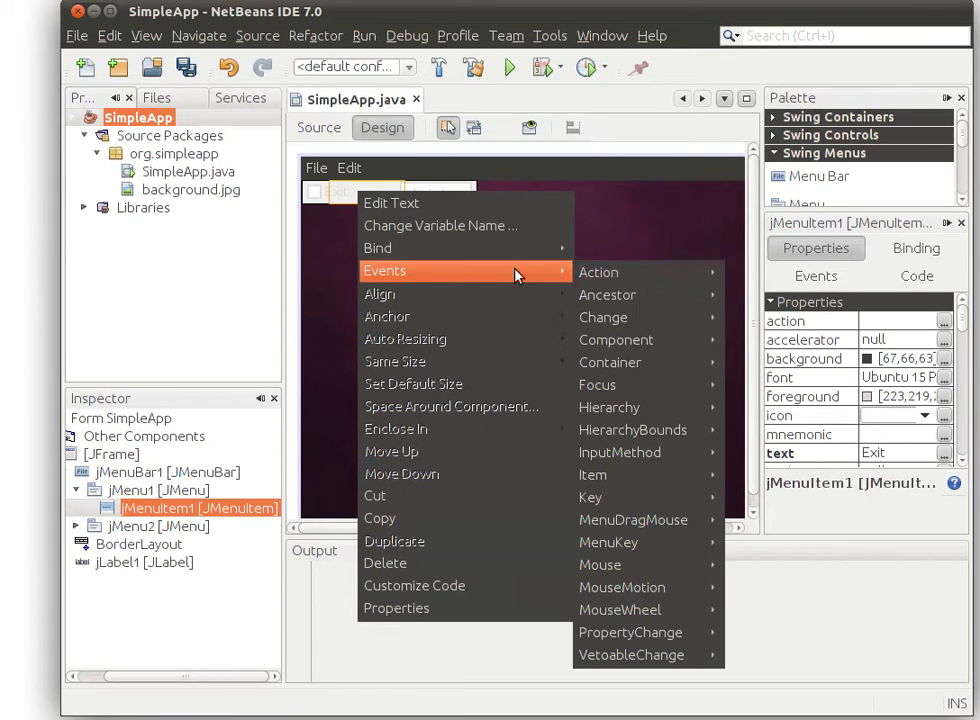
pyautogui.moveTo(612, 275)
pyautogui.click(740, 278)
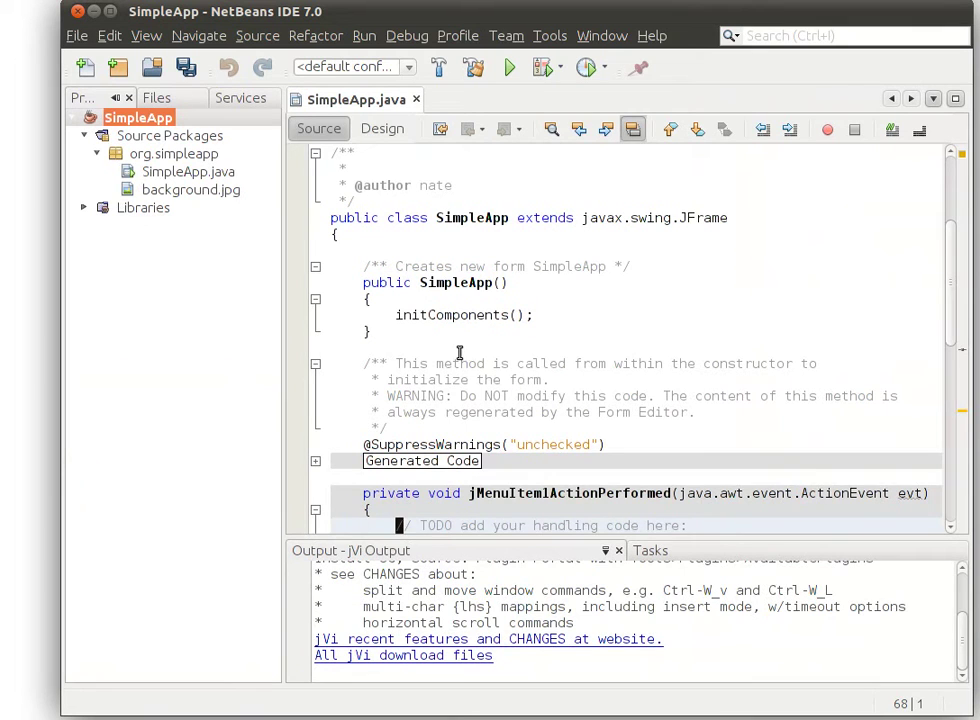
# Replace the TODO in jMenuItem1ActionPerformed with System.exit(0); and save via :w
pyautogui.press('c')
pyautogui.press('c')
pyautogui.write('E')
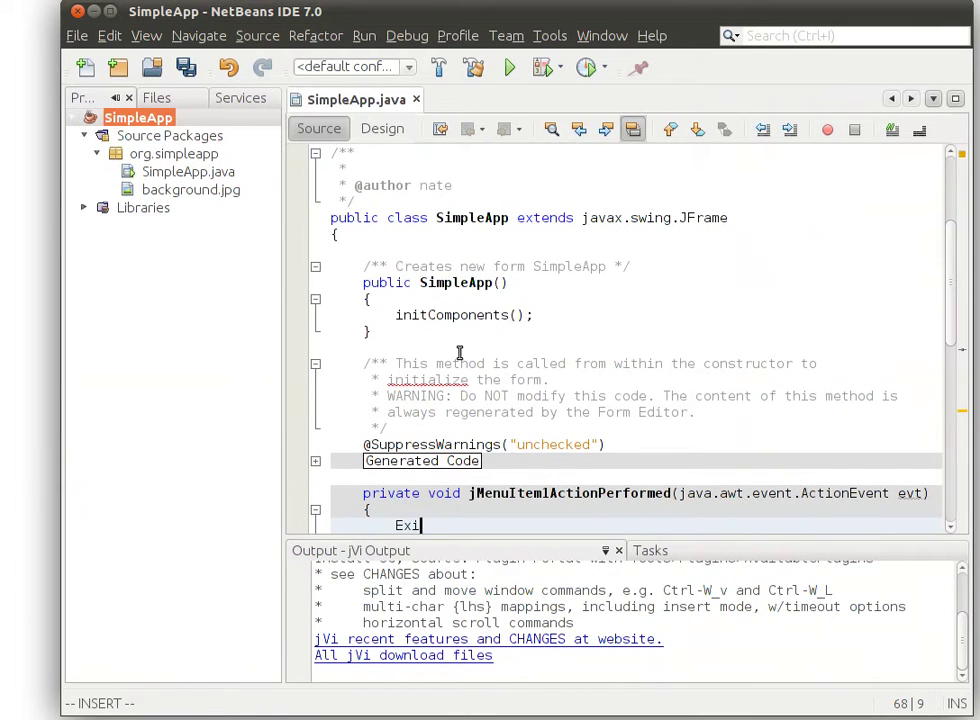
pyautogui.press('BackSpace')
pyautogui.write('Syste.e')
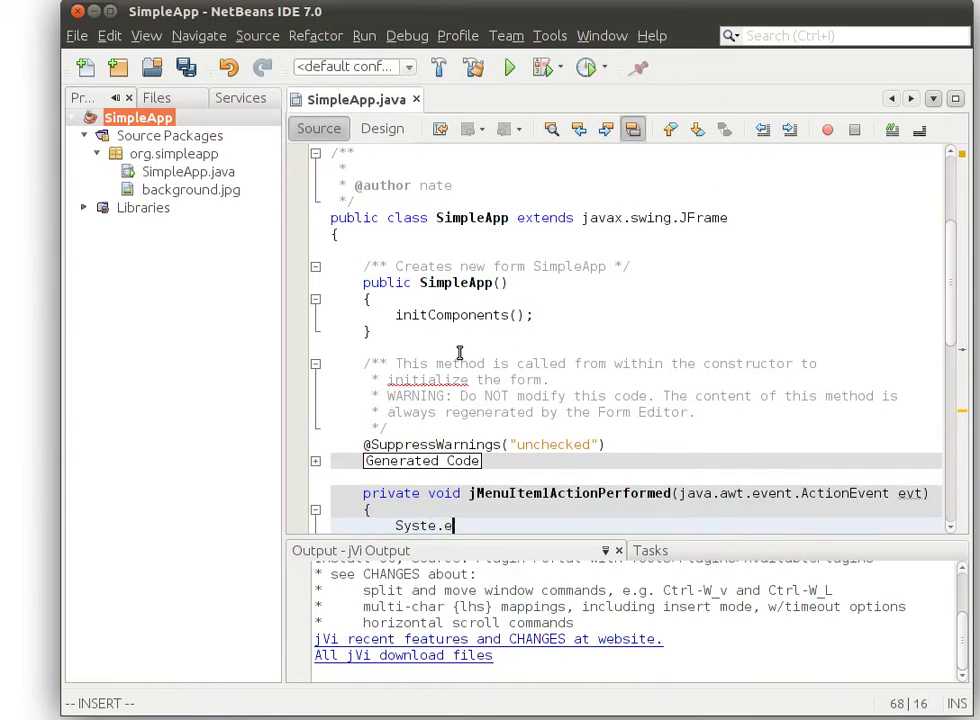
pyautogui.press('BackSpace')
pyautogui.press('BackSpace')
pyautogui.write('m.exit(0);')
pyautogui.press('Escape')
pyautogui.write(':w')
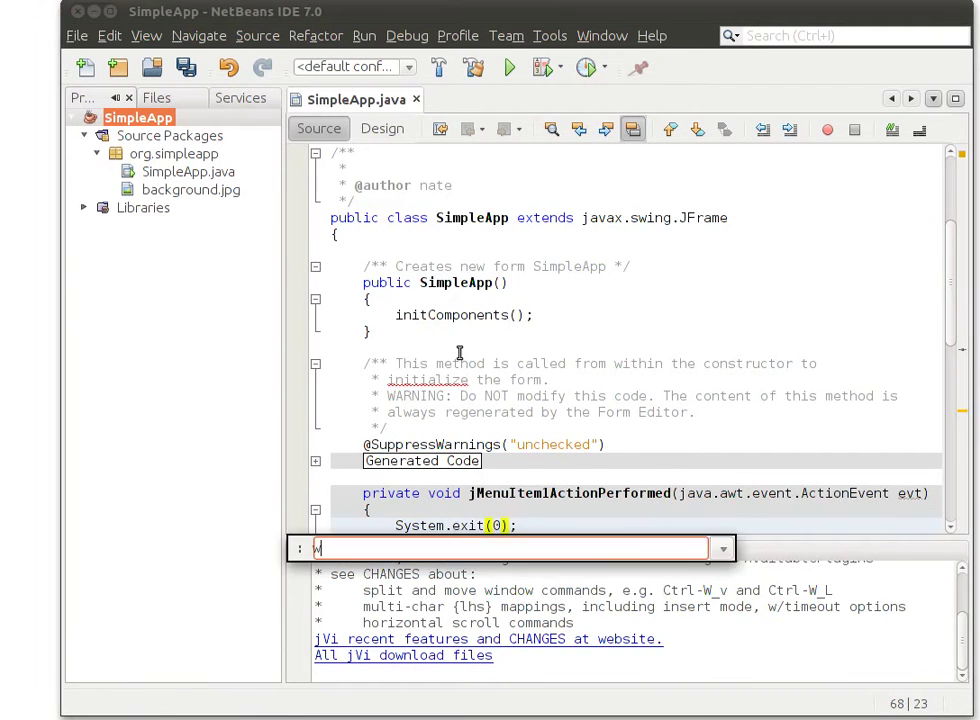
pyautogui.press('Return')
pyautogui.scroll(-3, 445, 365)
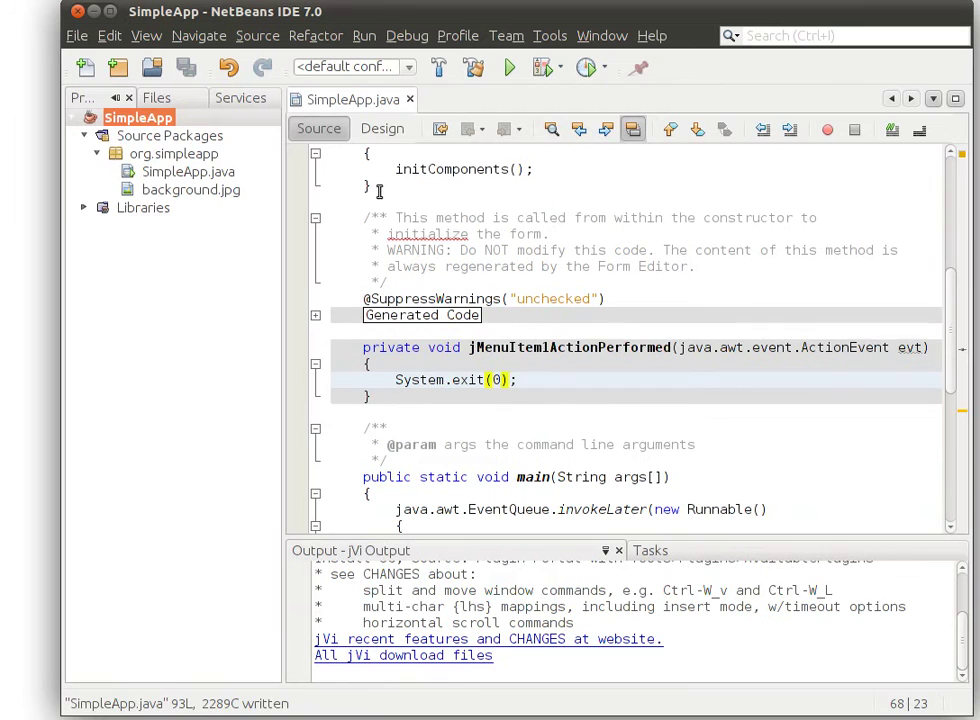
# Run SimpleApp with main class org.simpleapp.SimpleApp, then quit it via File > Exit
pyautogui.click(368, 152)
pyautogui.click(375, 137)
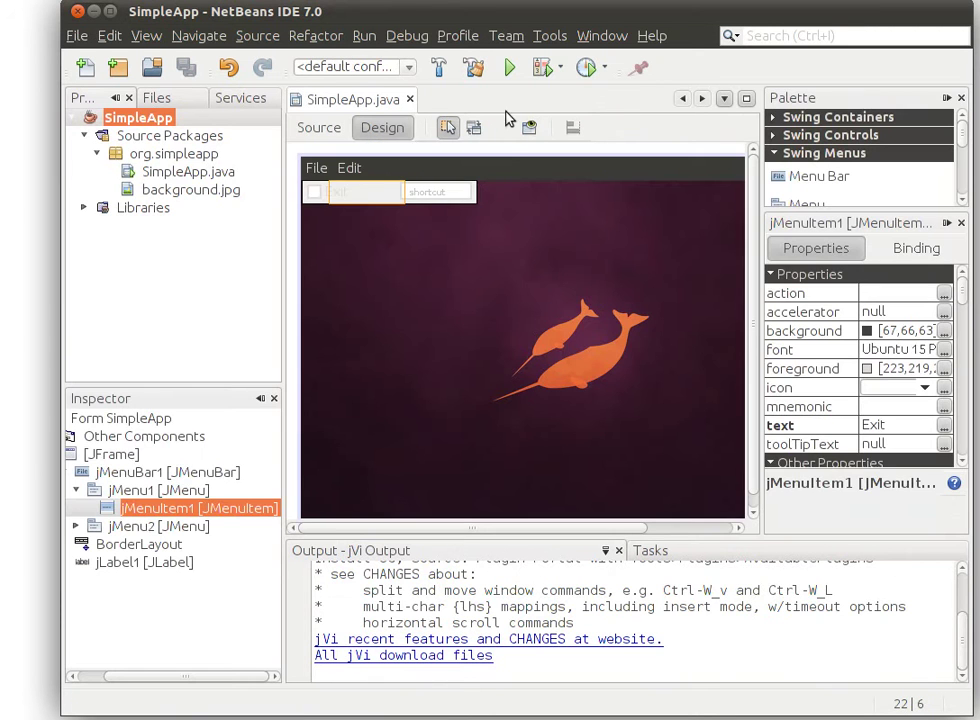
pyautogui.click(613, 263)
pyautogui.click(507, 70)
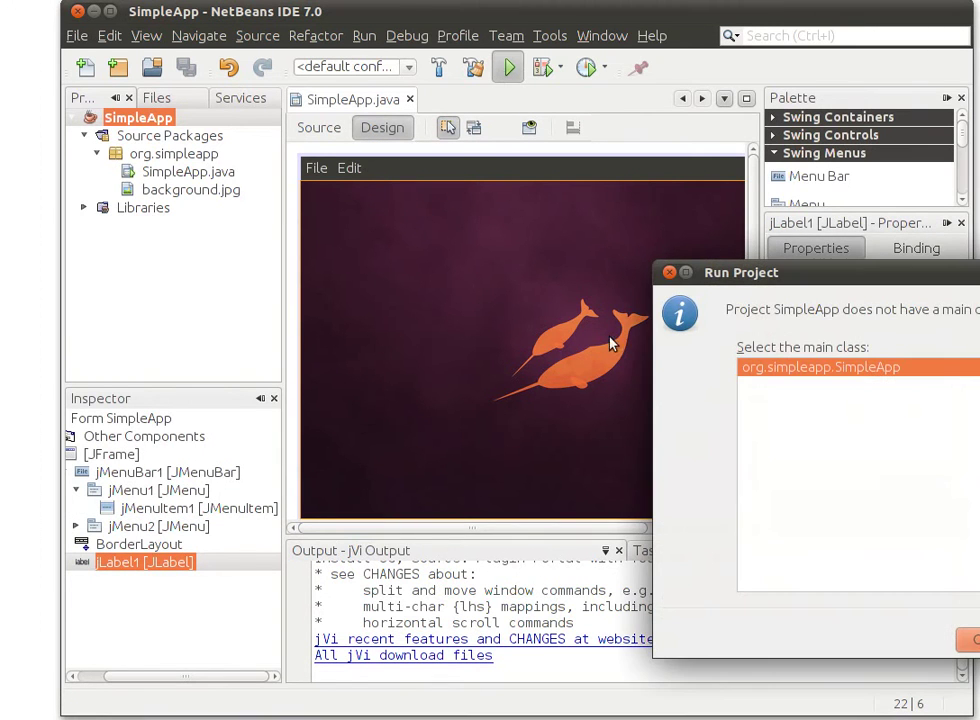
pyautogui.moveTo(819, 270); pyautogui.dragTo(379, 154)
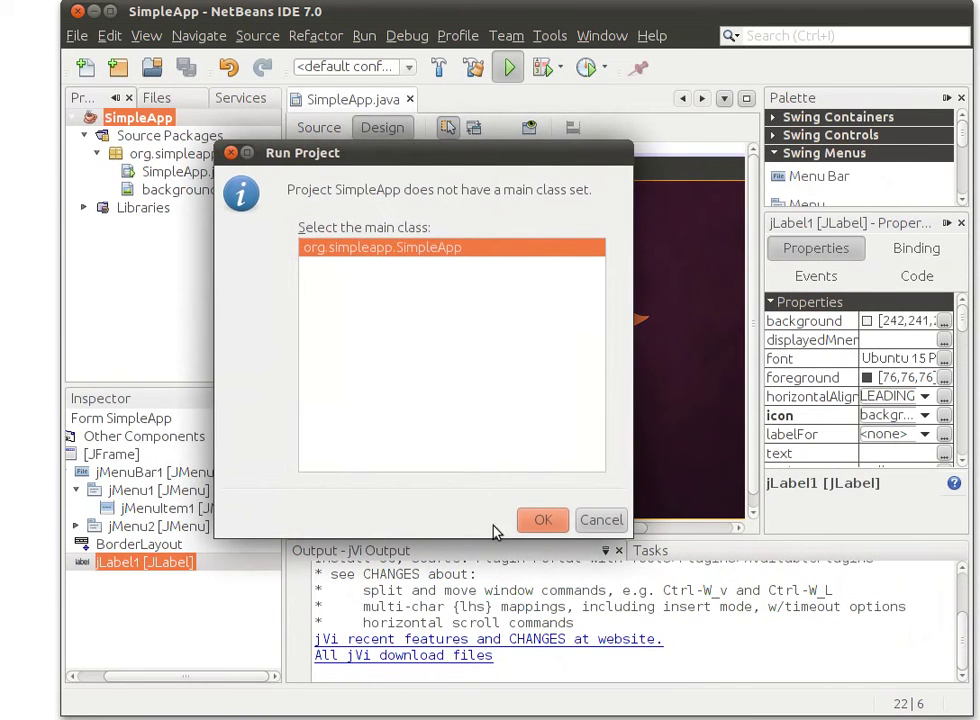
pyautogui.click(536, 519)
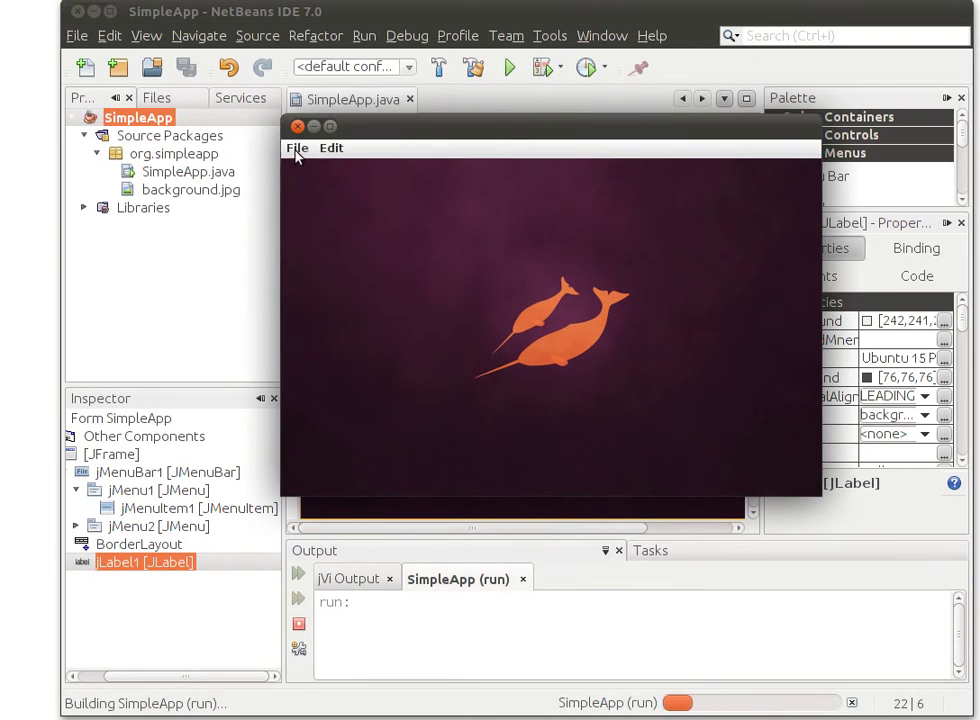
pyautogui.click(297, 150)
pyautogui.click(298, 168)
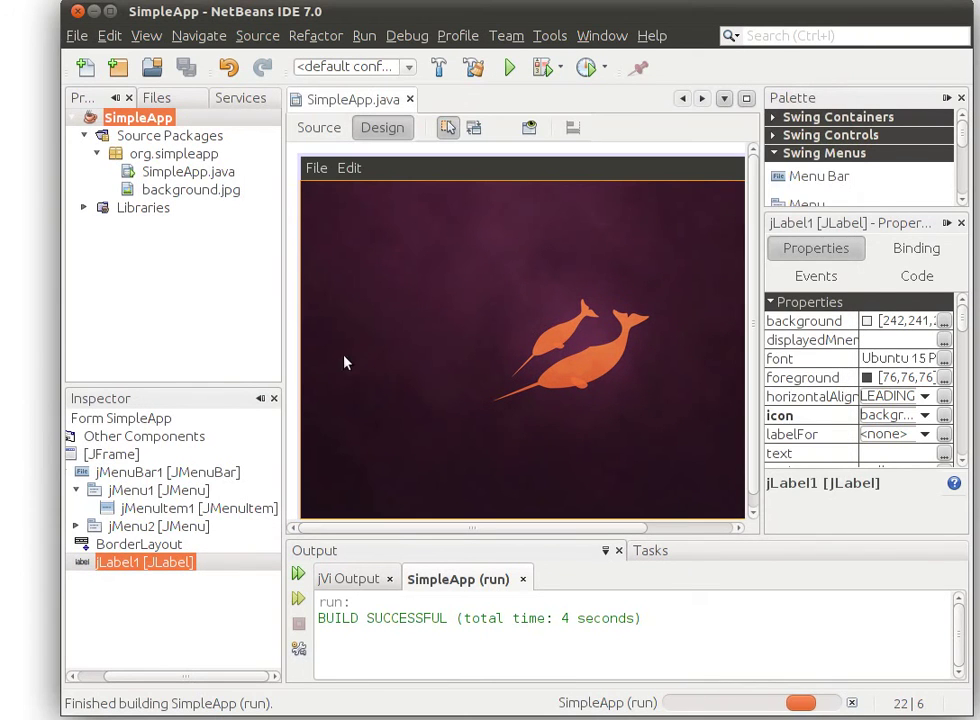
# Clean and build SimpleApp into dist/SimpleApp.jar, then collapse Source Packages
pyautogui.click(221, 241)
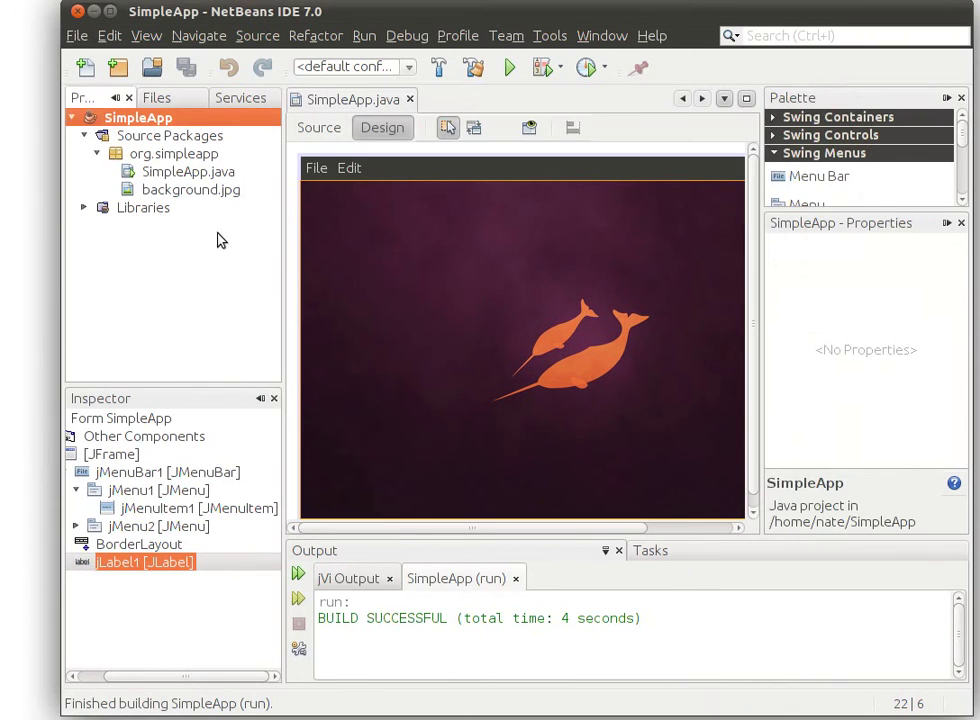
pyautogui.rightClick(145, 121)
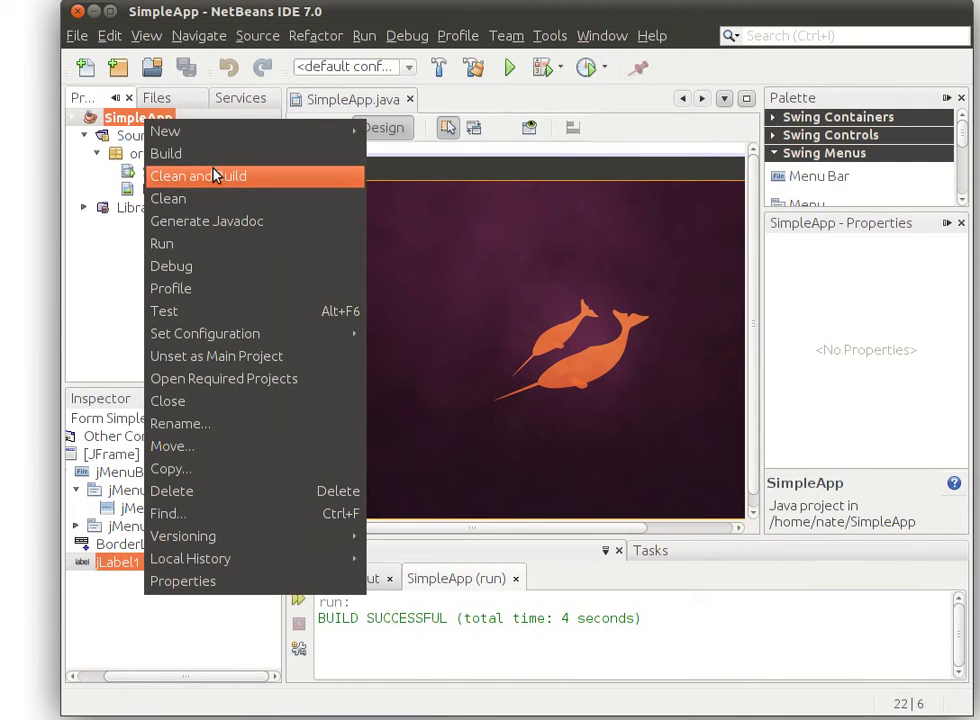
pyautogui.click(213, 176)
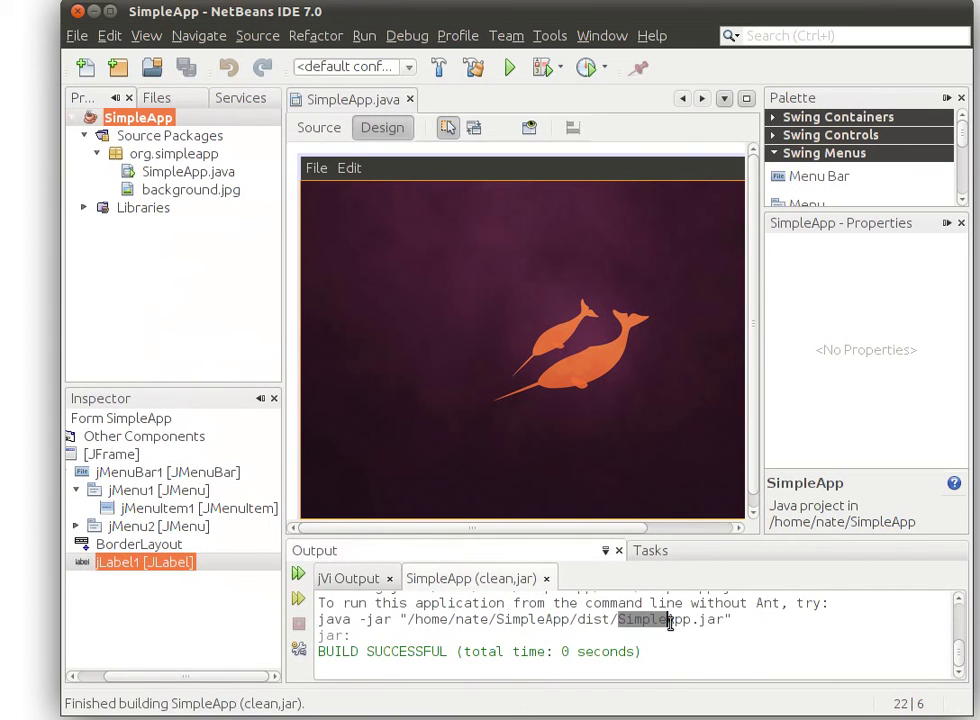
pyautogui.moveTo(670, 621); pyautogui.dragTo(711, 621)
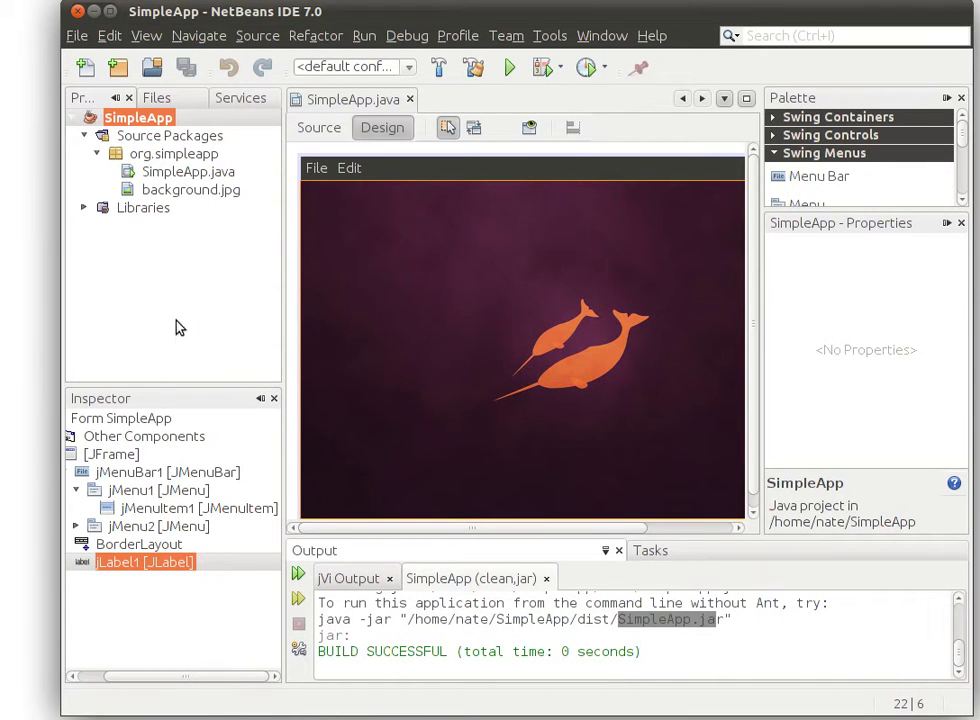
pyautogui.click(621, 621)
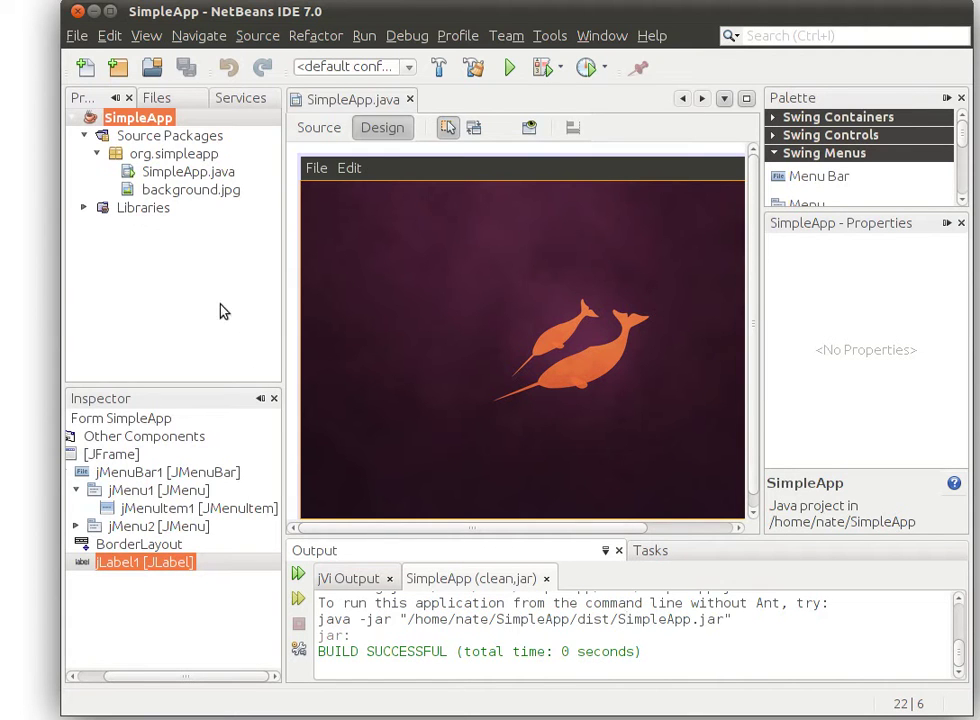
pyautogui.click(90, 139)
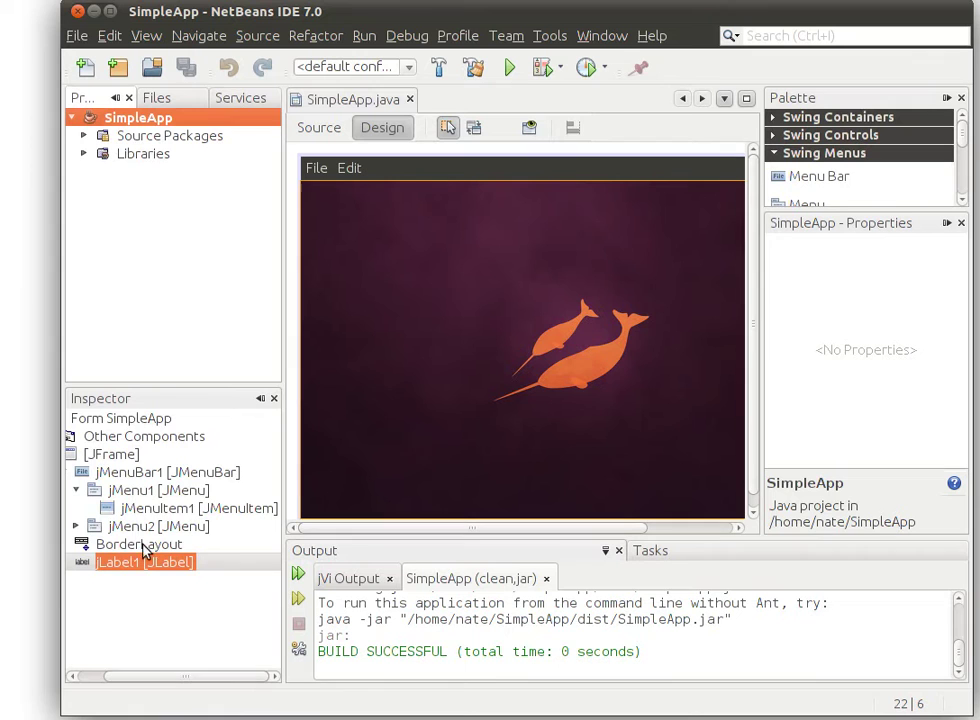
pyautogui.moveTo(2, 484)
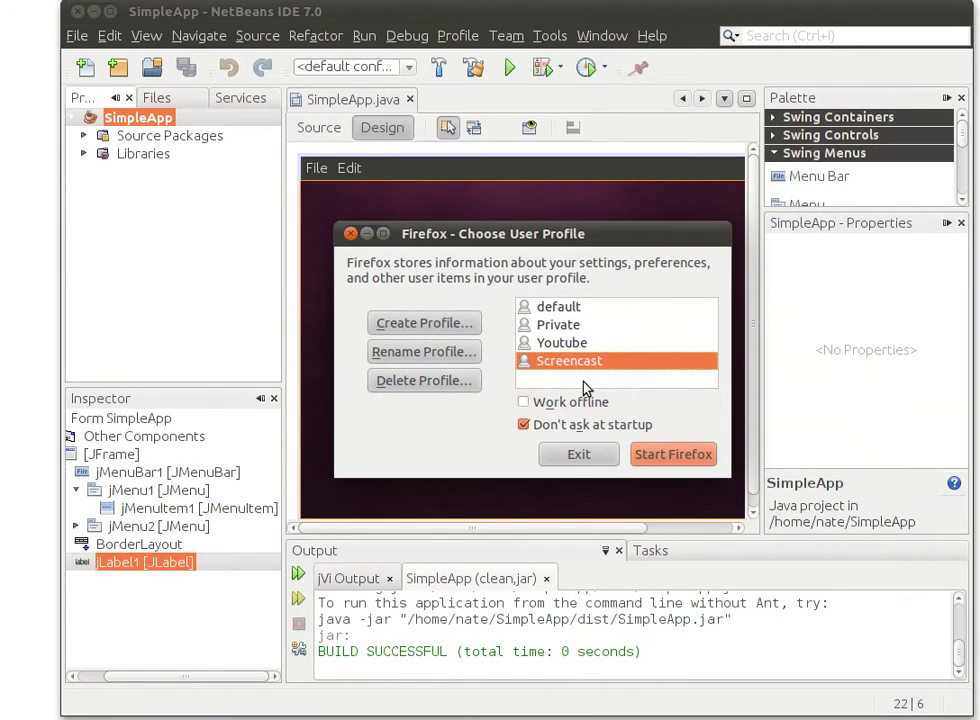
# Start Firefox with the Screencast profile and search Google for Packjacket
pyautogui.click(659, 457)
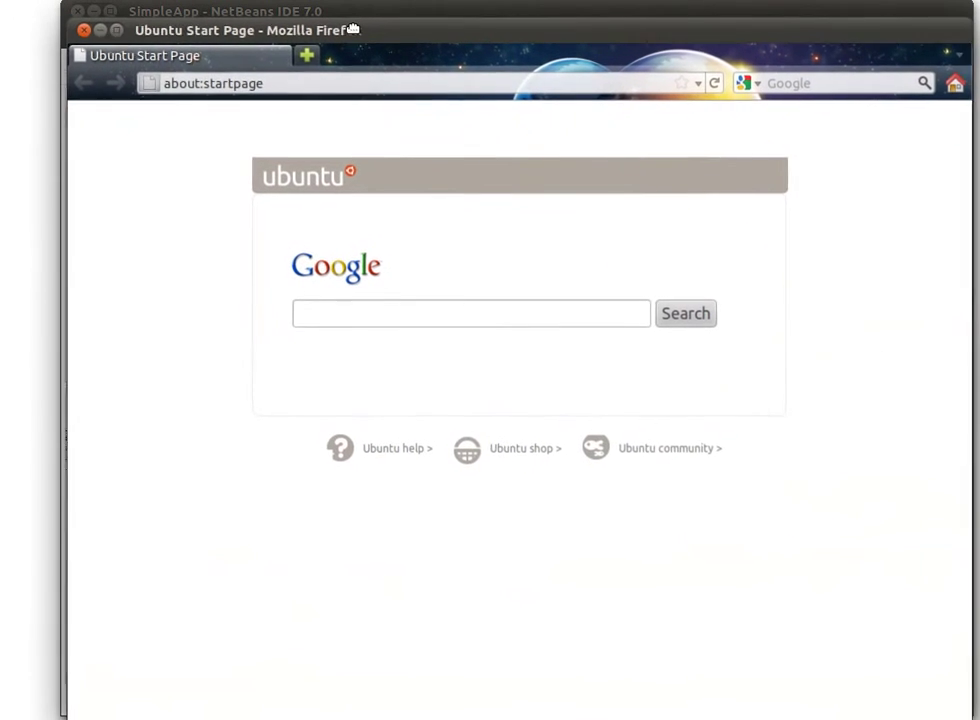
pyautogui.click(812, 85)
pyautogui.write('P')
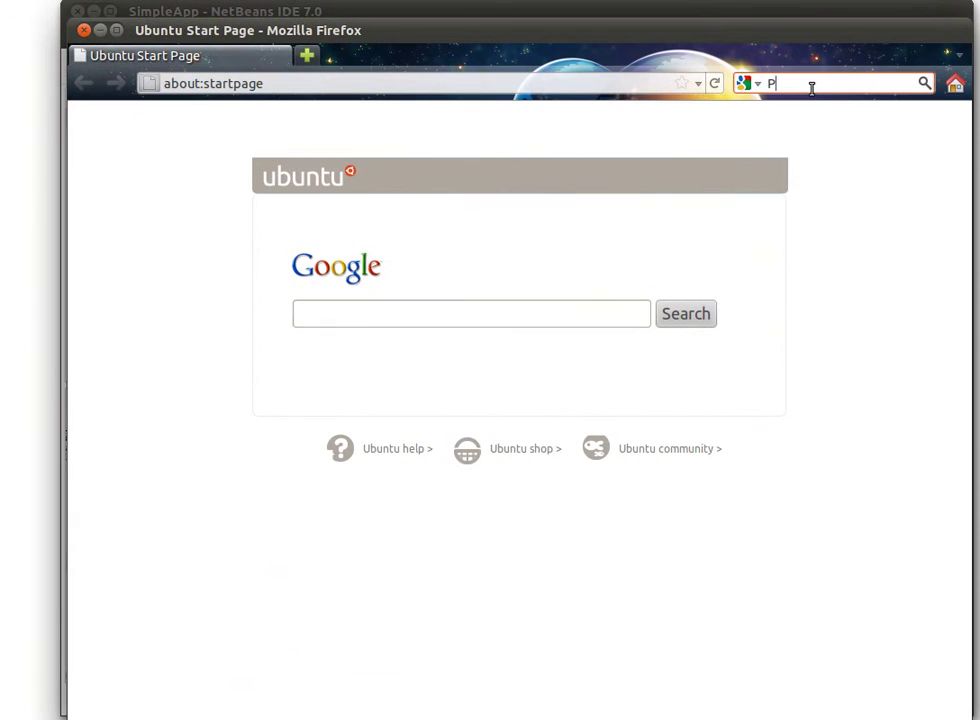
pyautogui.write('ack')
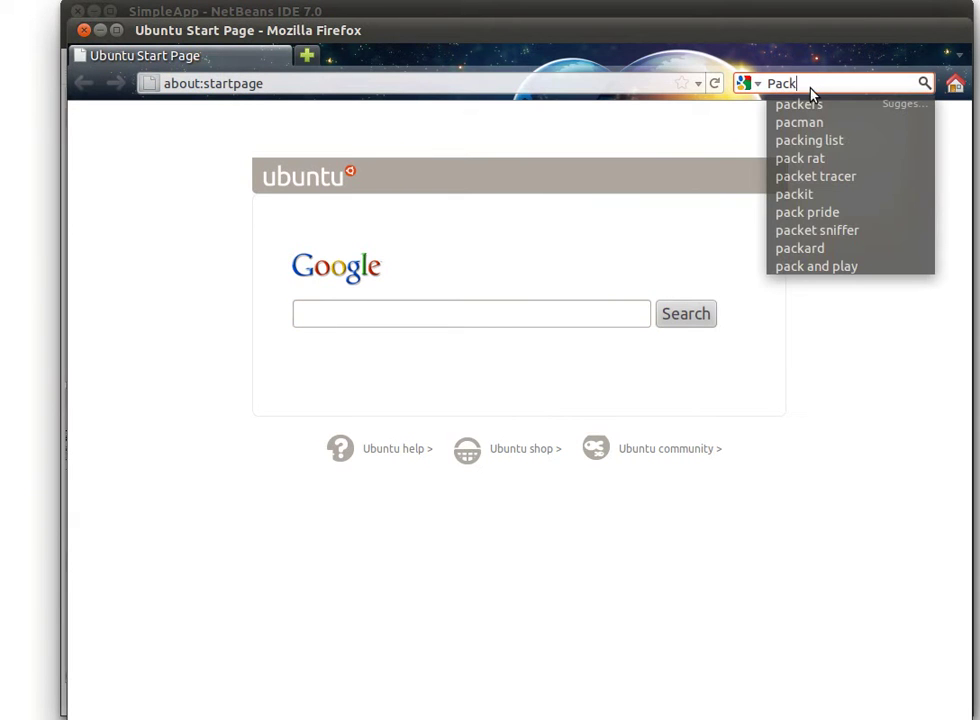
pyautogui.write('jacket')
pyautogui.press('Return')
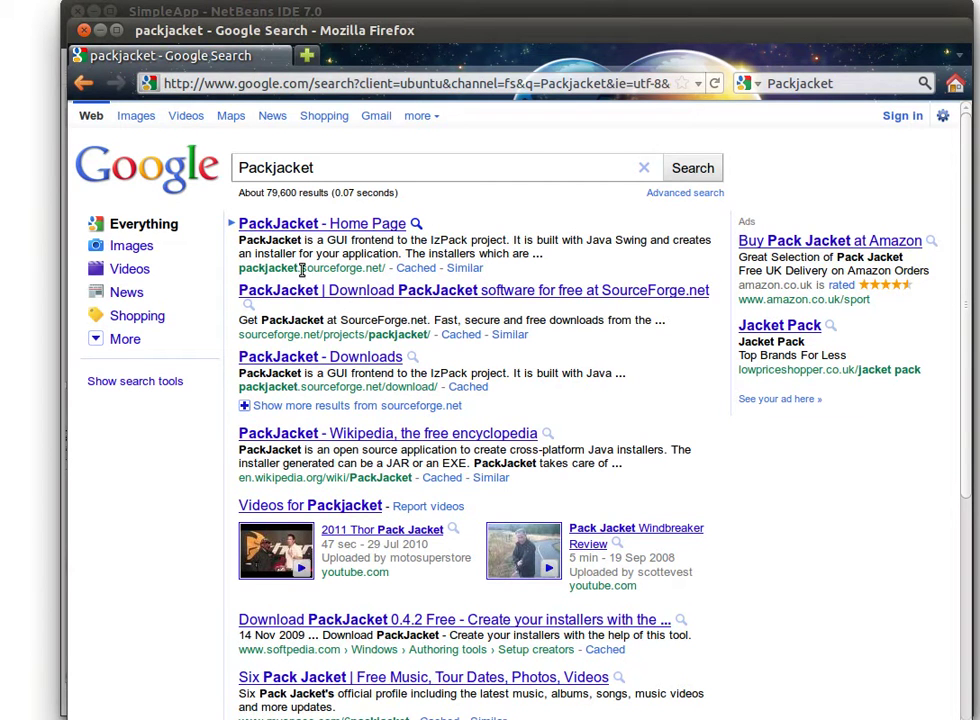
# Go from the PackJacket home page result to its downloads page and start the Linux download
pyautogui.moveTo(300, 268); pyautogui.dragTo(369, 273)
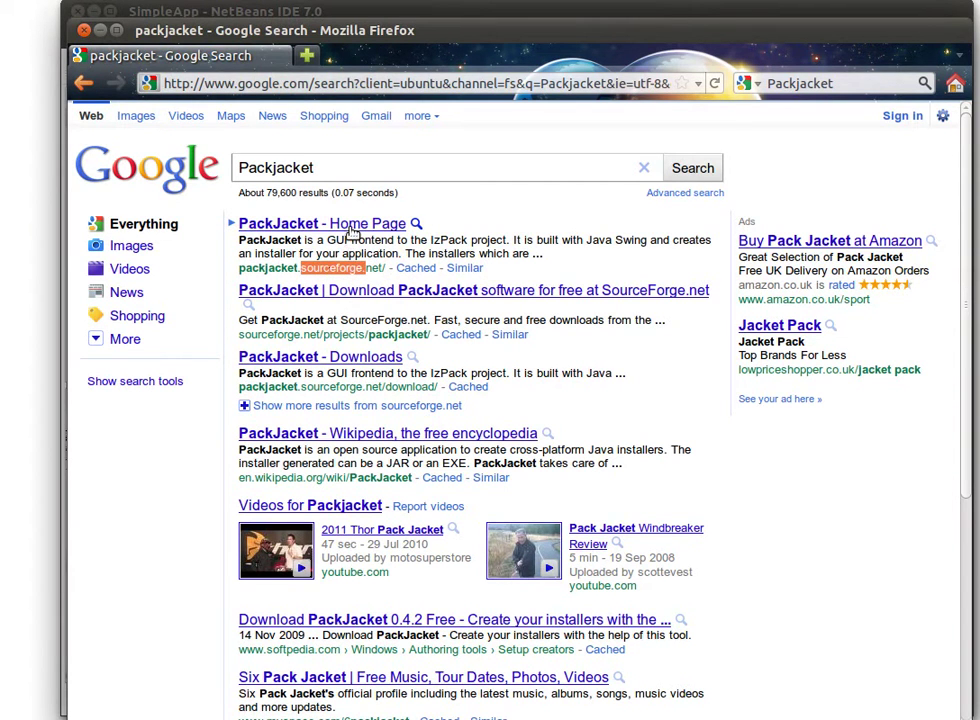
pyautogui.click(350, 227)
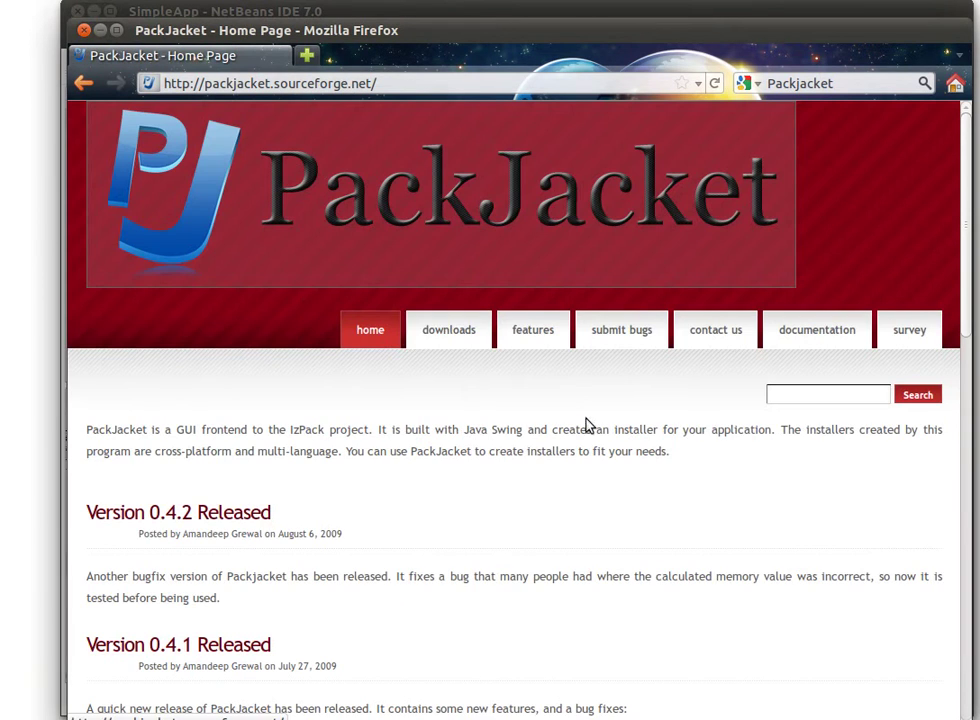
pyautogui.click(448, 330)
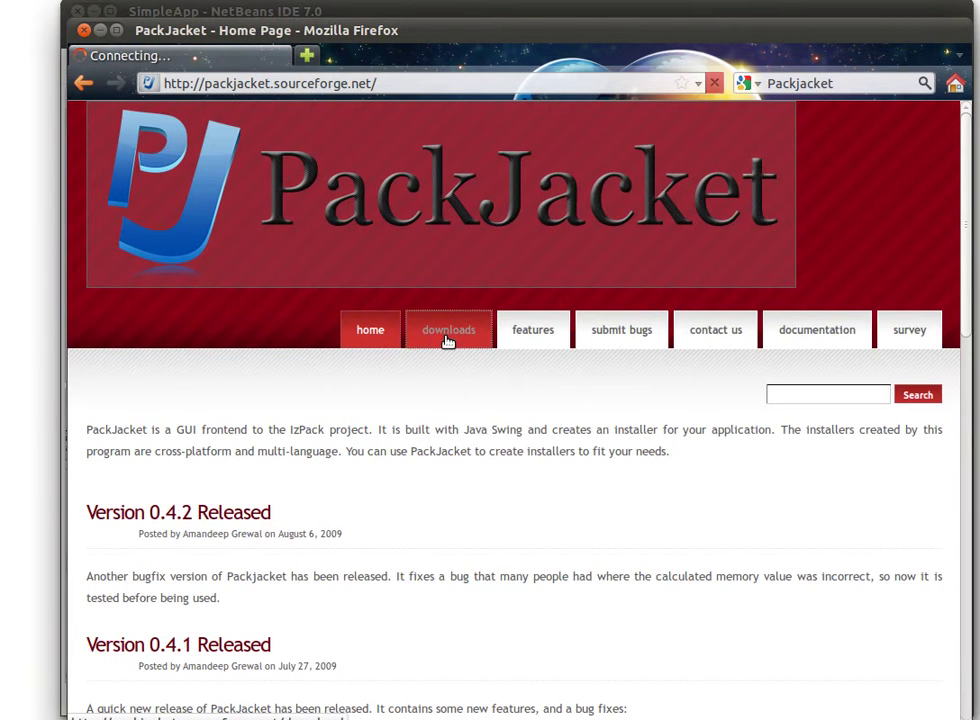
pyautogui.scroll(-1, 452, 444)
pyautogui.click(175, 564)
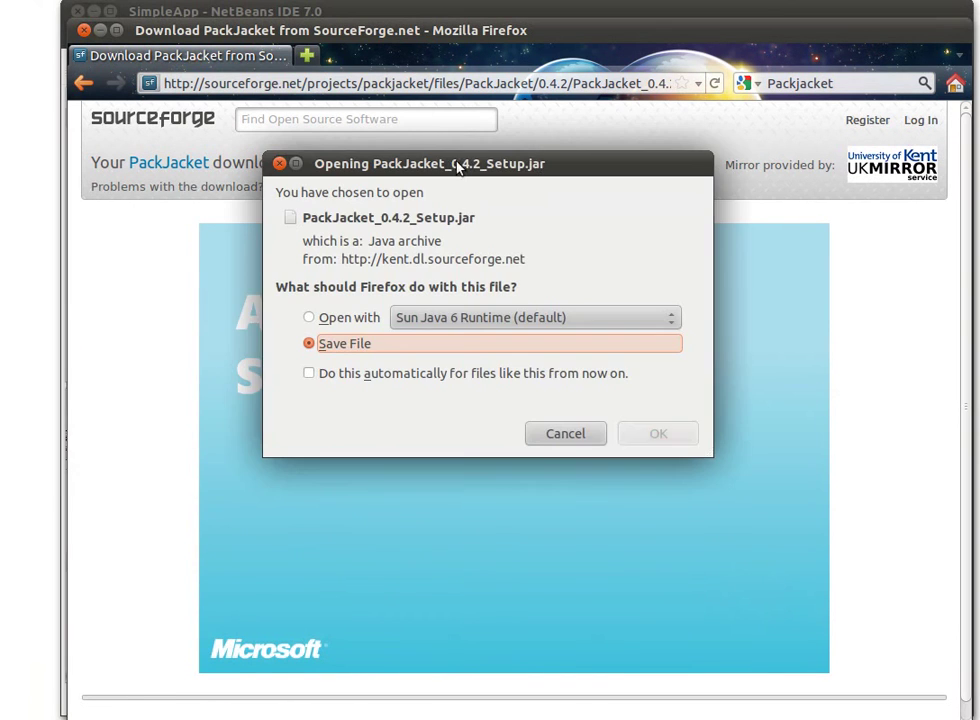
# Save PackJacket_0.4.2_Setup.jar and open its containing Downloads folder
pyautogui.moveTo(447, 148); pyautogui.dragTo(392, 76)
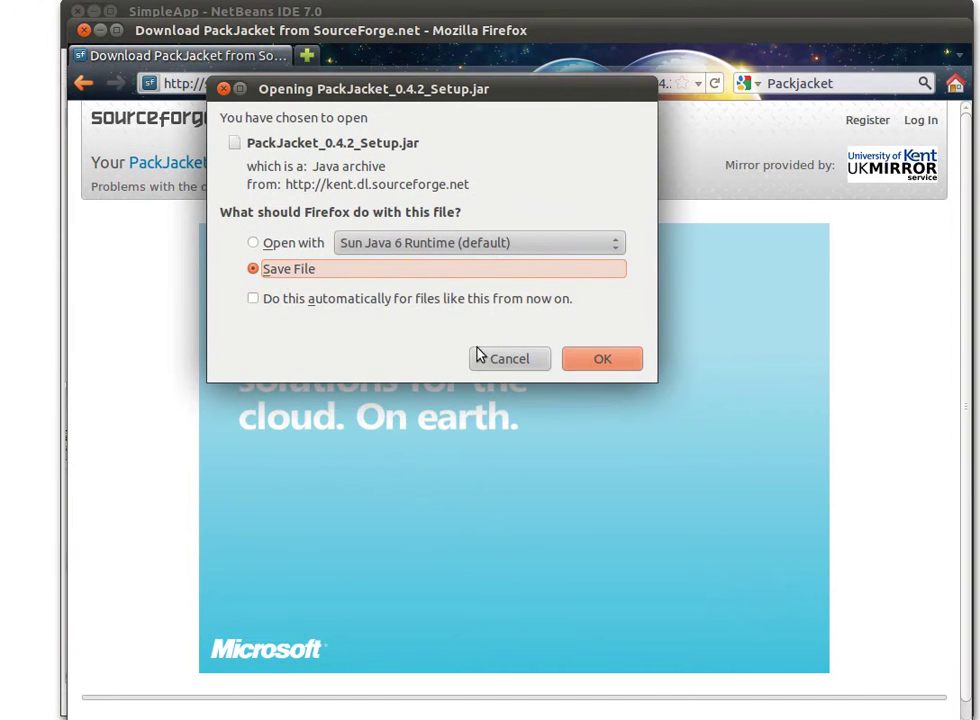
pyautogui.click(621, 352)
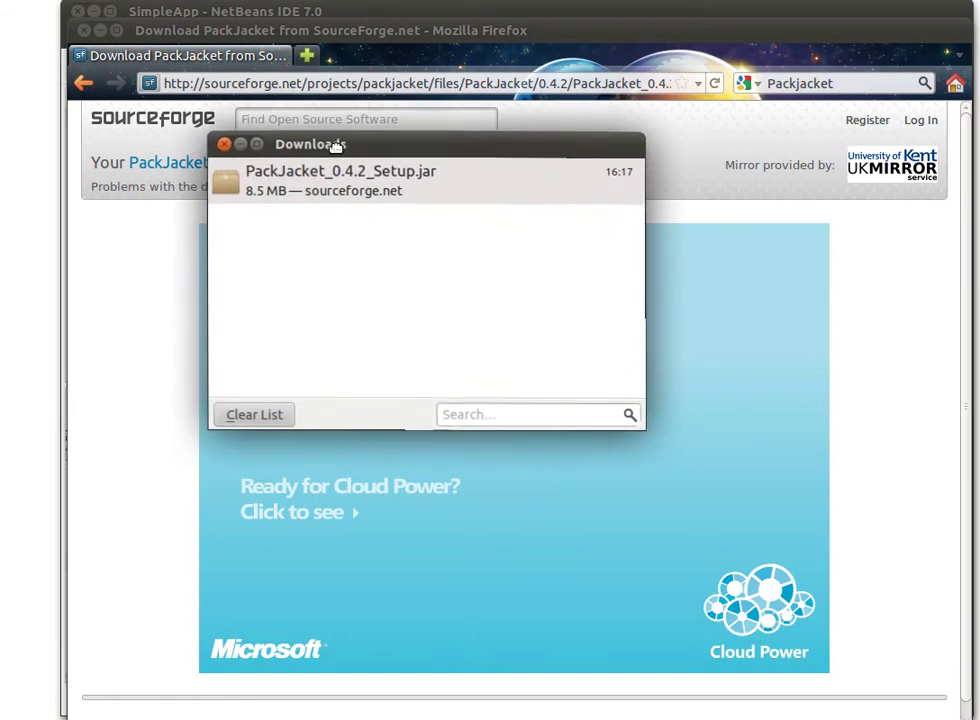
pyautogui.rightClick(366, 311)
pyautogui.click(410, 339)
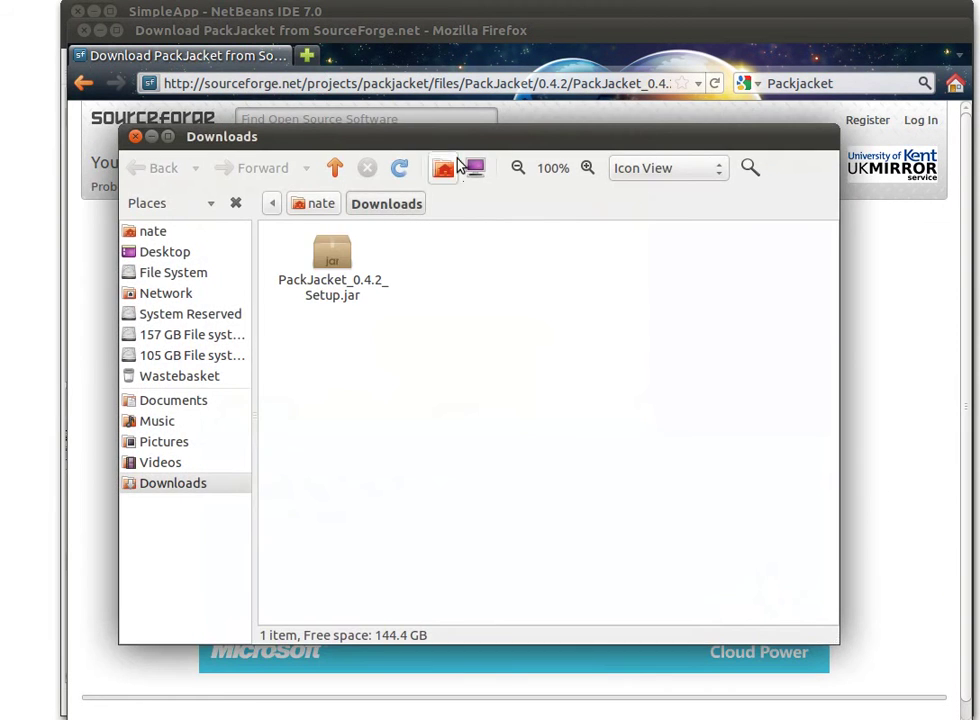
# Close Firefox's Downloads window to reveal the file manager's Downloads folder
pyautogui.moveTo(437, 142); pyautogui.dragTo(562, 190)
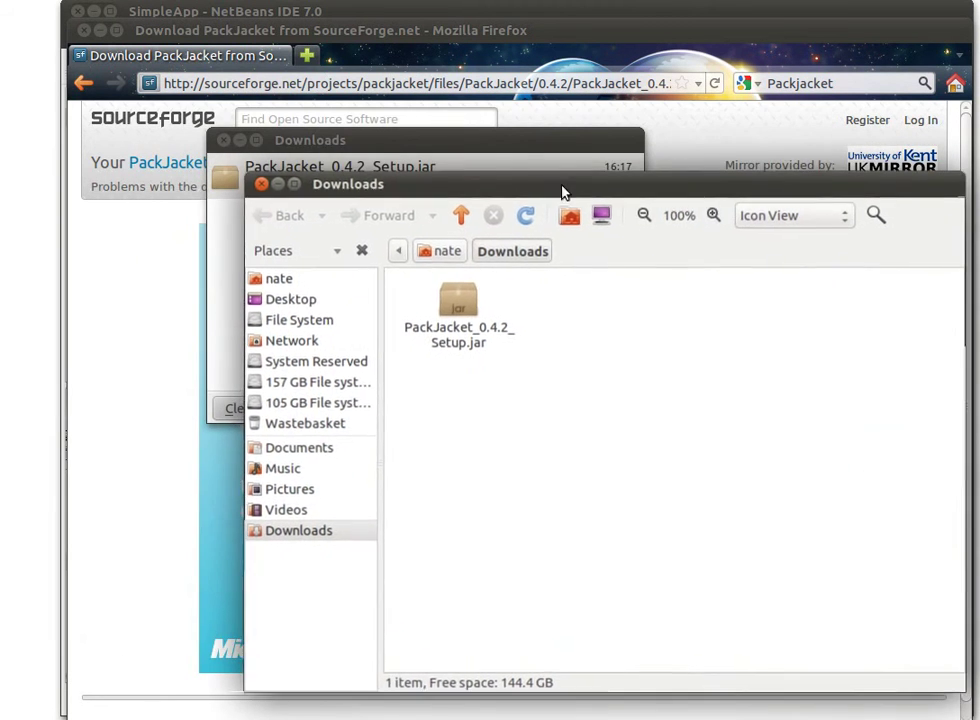
pyautogui.moveTo(396, 149); pyautogui.dragTo(392, 93)
pyautogui.click(218, 85)
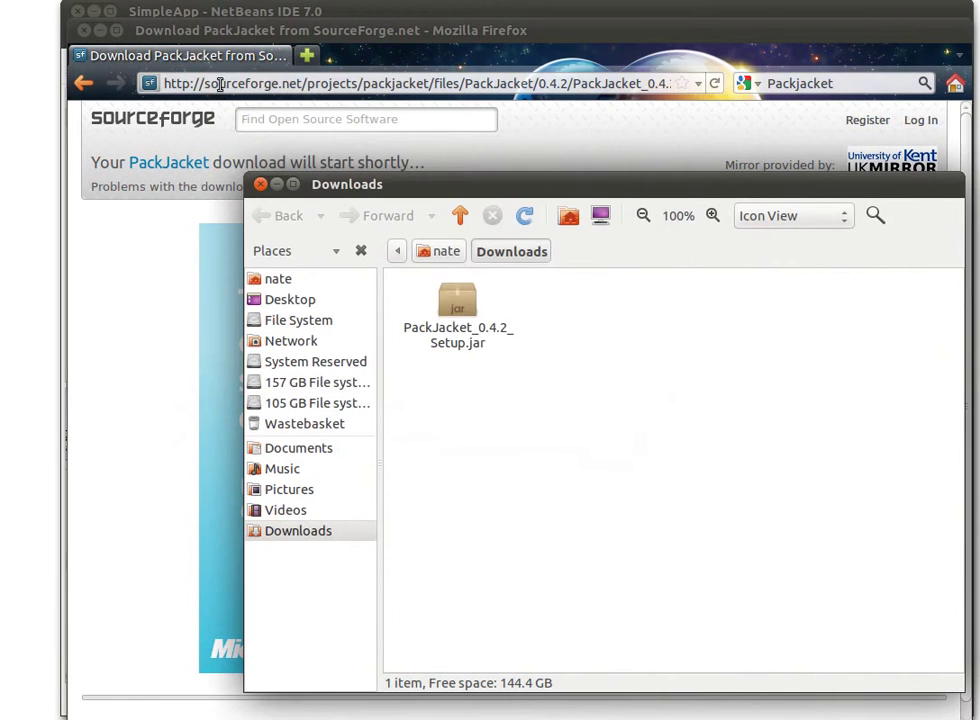
# Tick 'Allow executing file as program' in PackJacket_0.4.2_Setup.jar's Permissions properties
pyautogui.rightClick(462, 343)
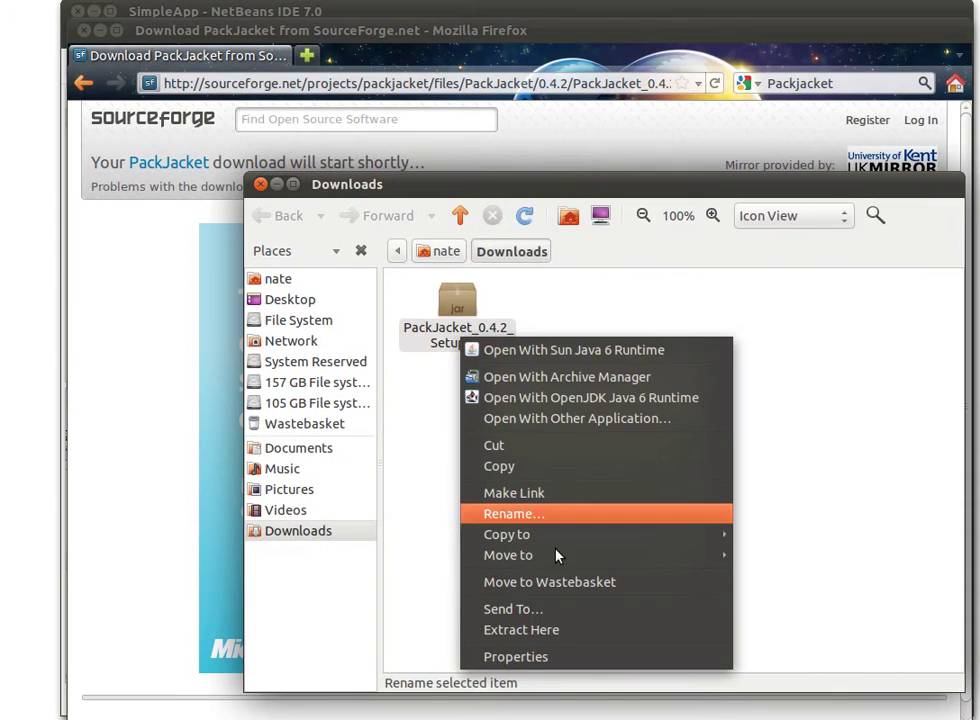
pyautogui.click(556, 656)
pyautogui.moveTo(748, 268); pyautogui.dragTo(463, 148)
pyautogui.click(523, 174)
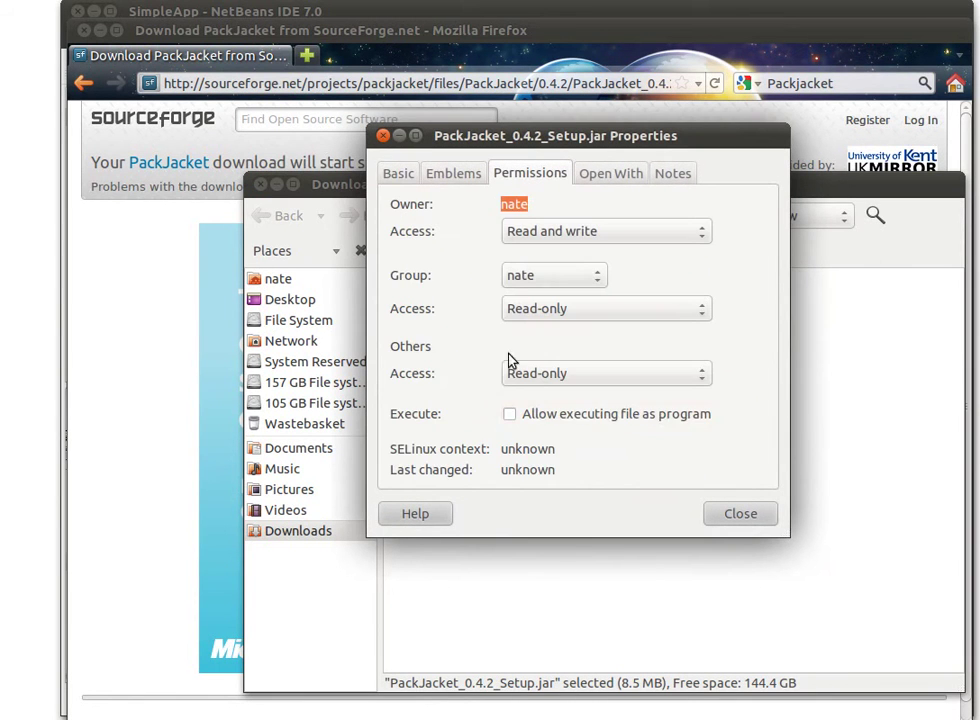
pyautogui.click(512, 414)
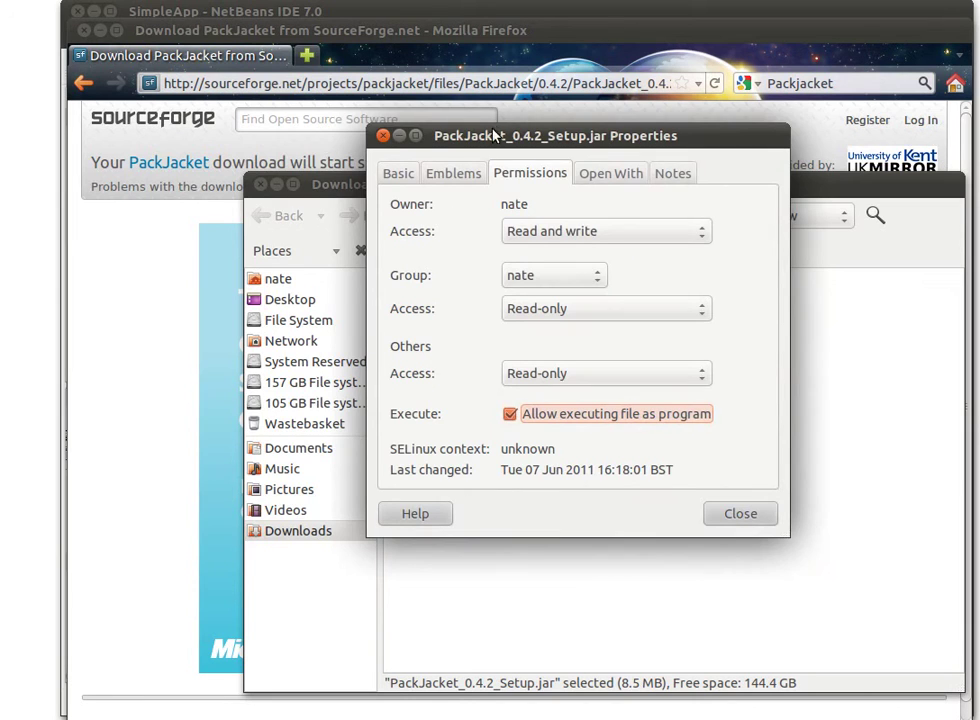
pyautogui.moveTo(495, 135); pyautogui.dragTo(245, 162)
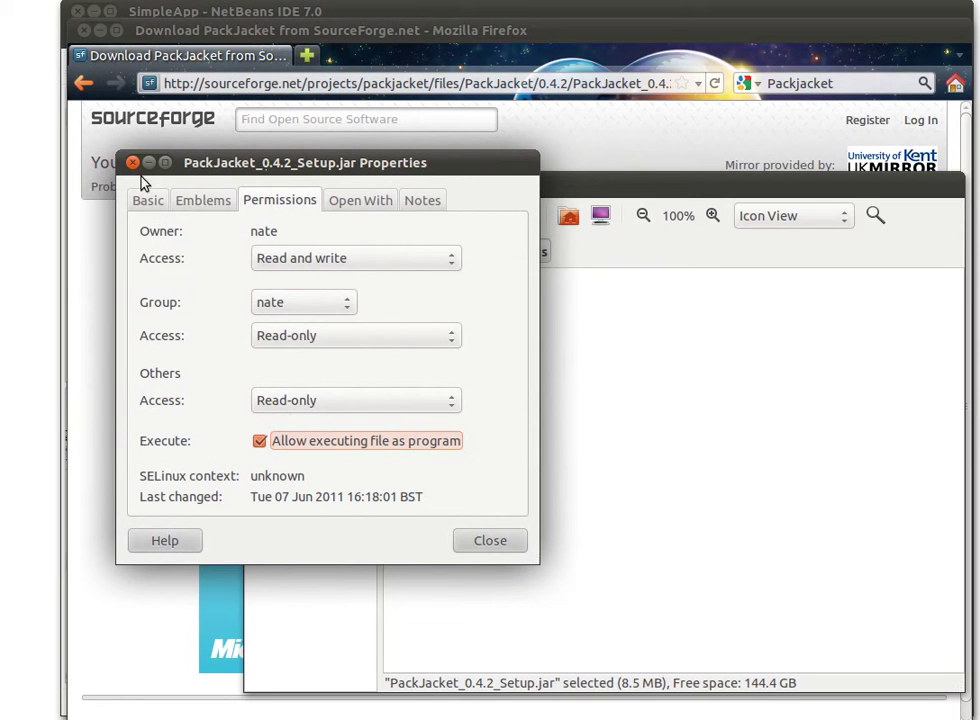
# Launch PackJacket_0.4.2_Setup.jar and choose English as the installer language
pyautogui.click(486, 546)
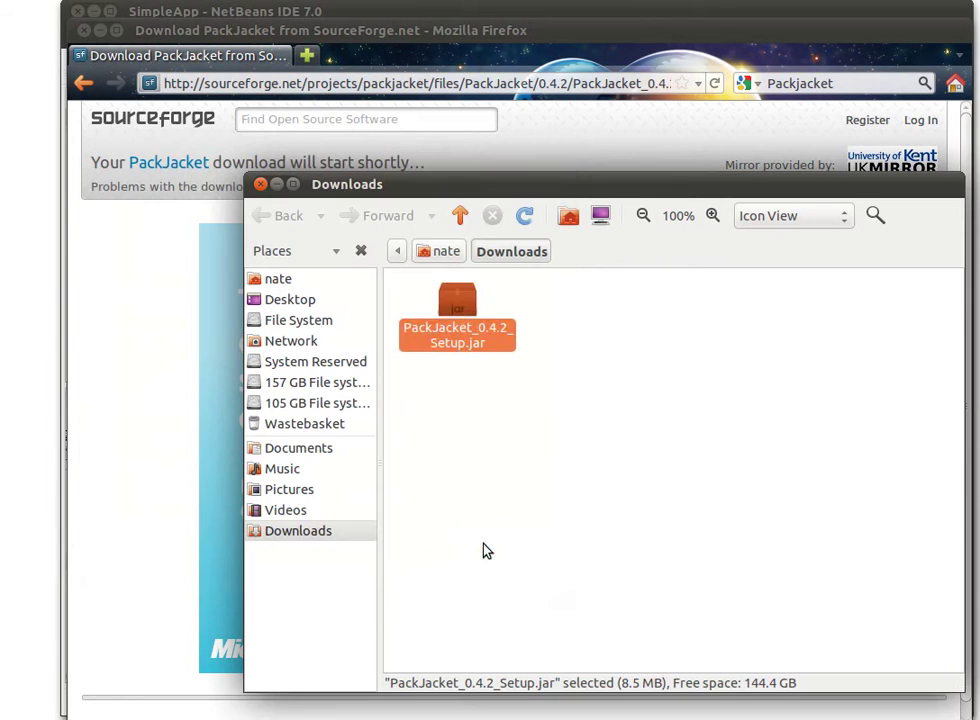
pyautogui.click(512, 458)
pyautogui.click(455, 328)
pyautogui.doubleClick(493, 335)
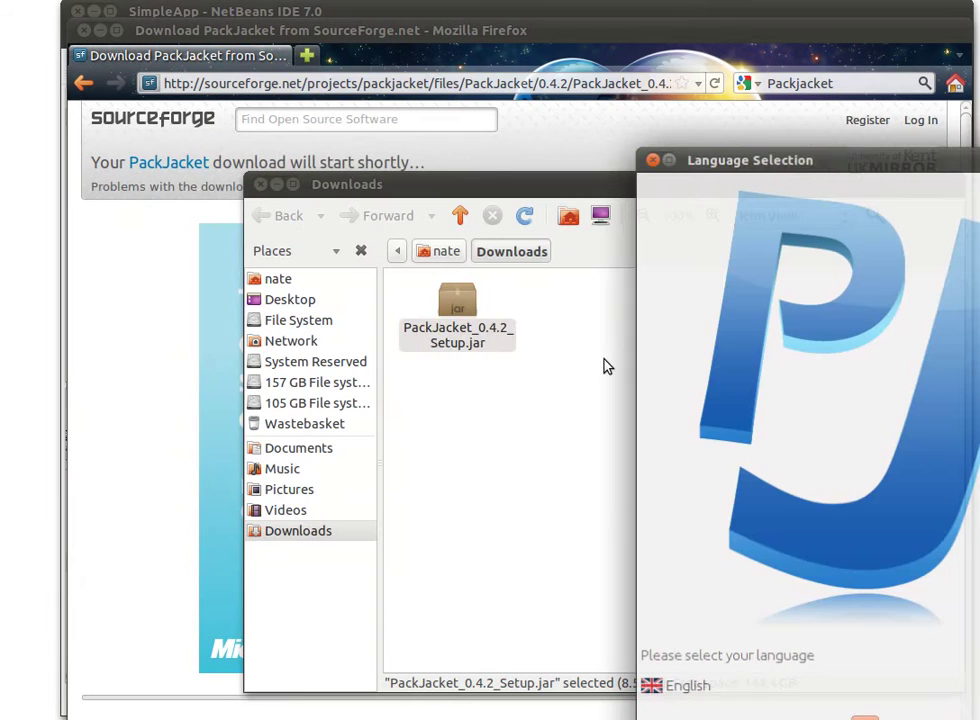
pyautogui.moveTo(750, 158); pyautogui.dragTo(319, 37)
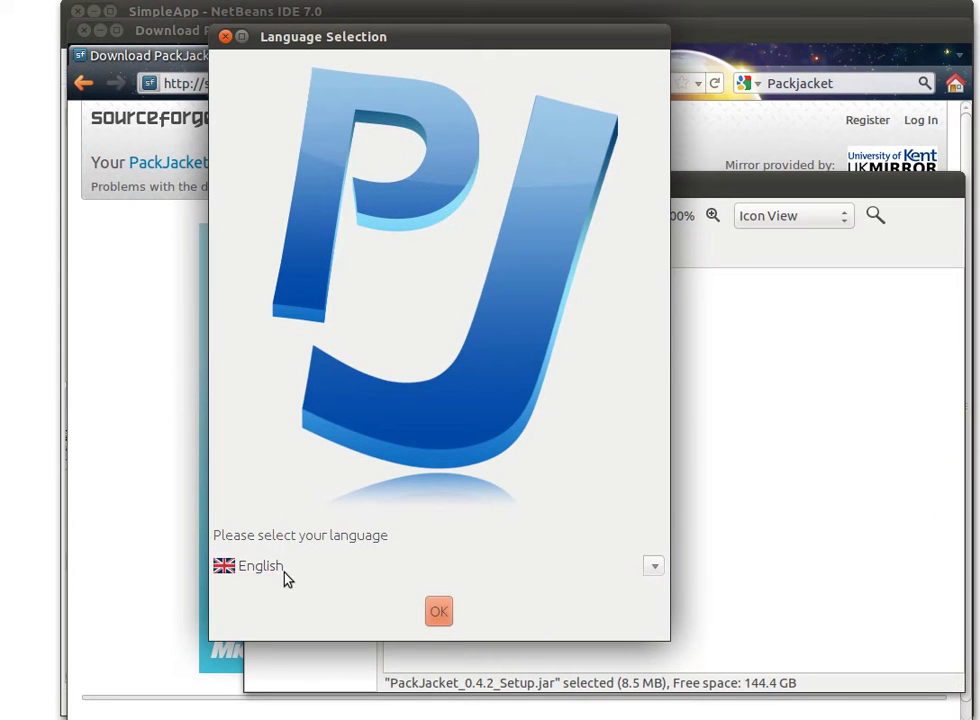
pyautogui.click(440, 614)
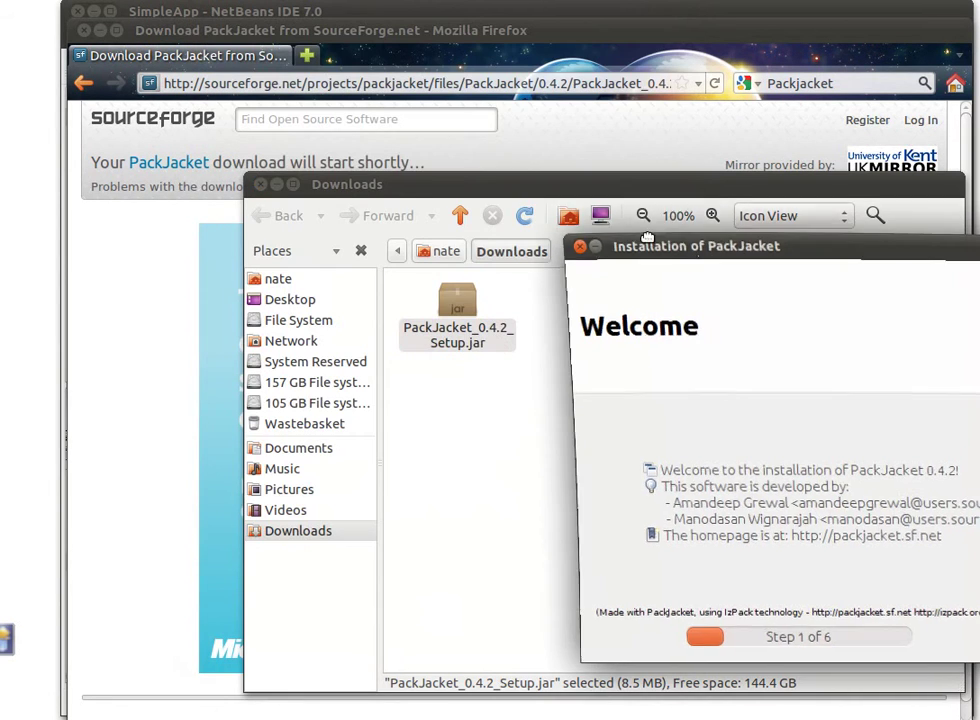
# Install to the default path, create the target directory, keep both shortcuts, and finish with Done
pyautogui.moveTo(648, 238); pyautogui.dragTo(306, 114)
pyautogui.click(618, 486)
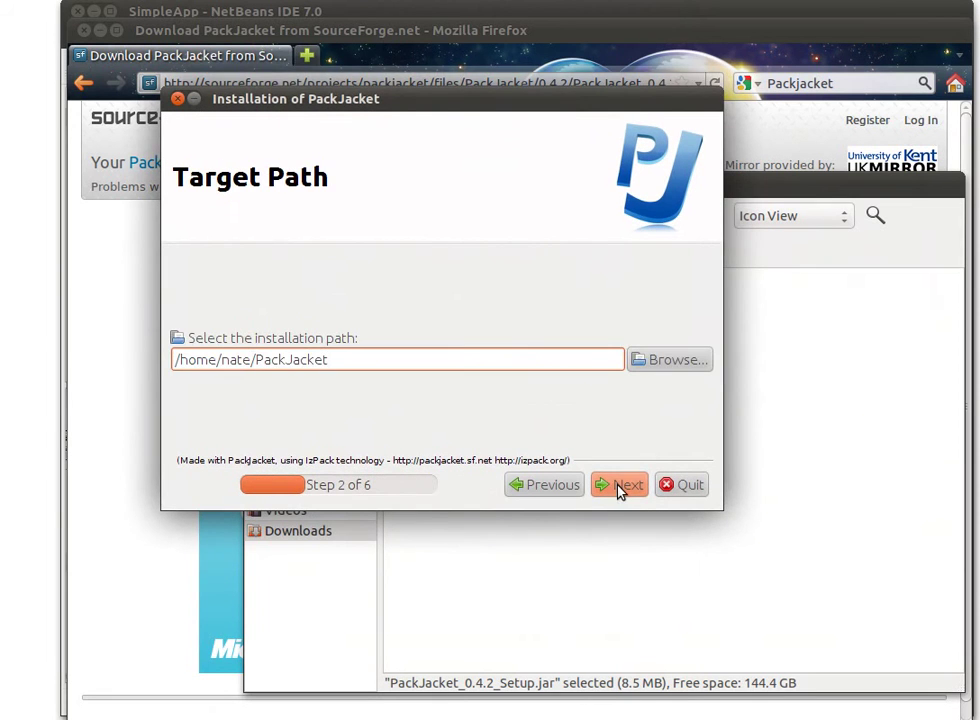
pyautogui.click(620, 488)
pyautogui.click(548, 391)
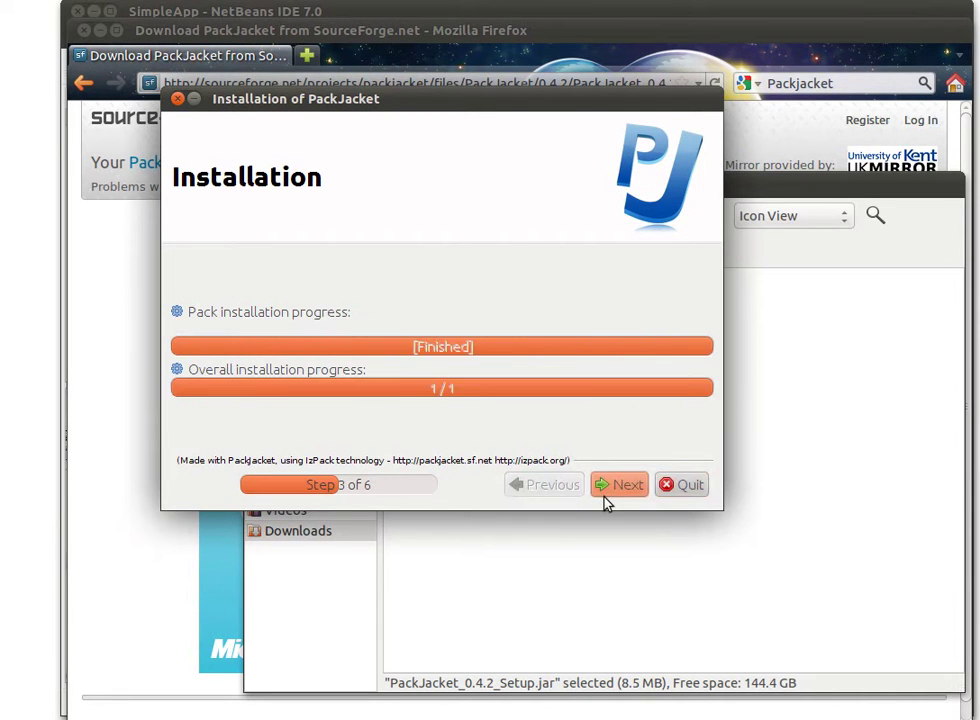
pyautogui.click(623, 486)
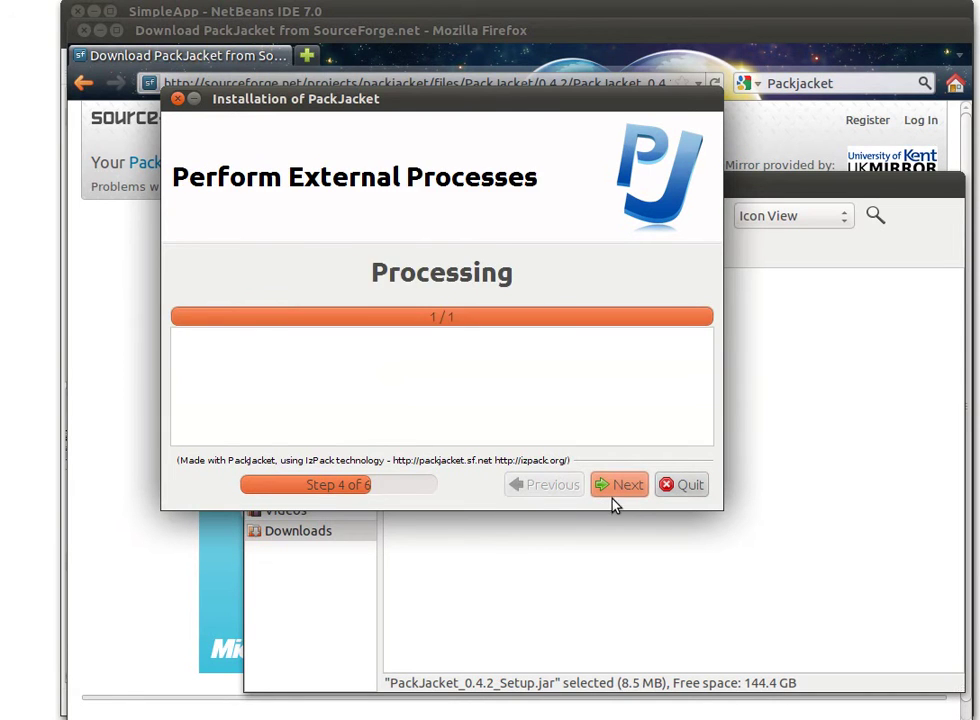
pyautogui.click(617, 487)
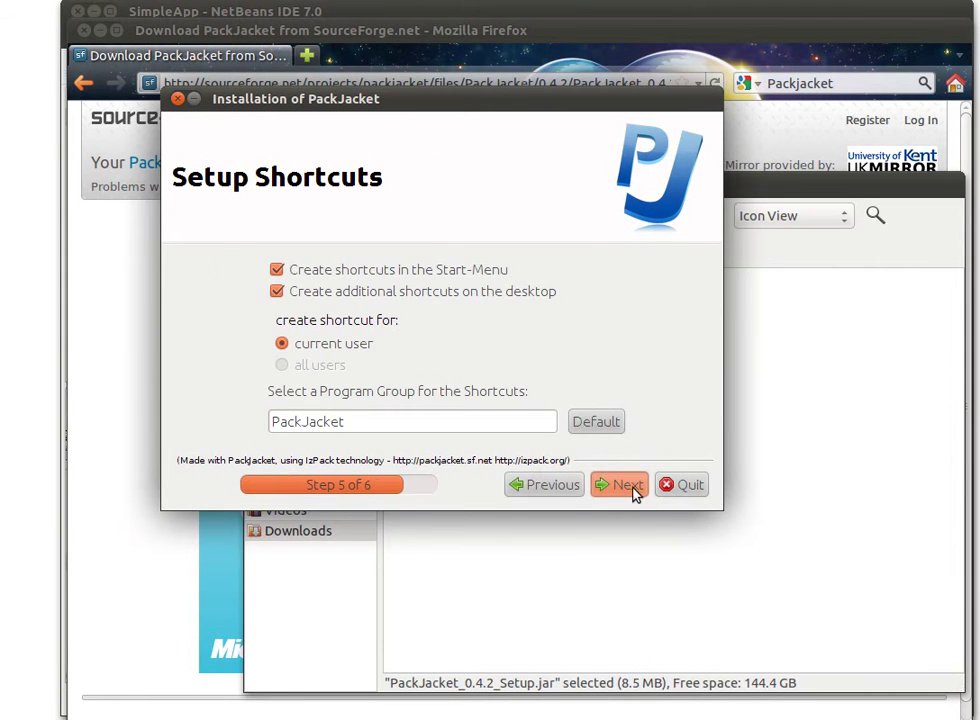
pyautogui.click(633, 488)
pyautogui.click(663, 488)
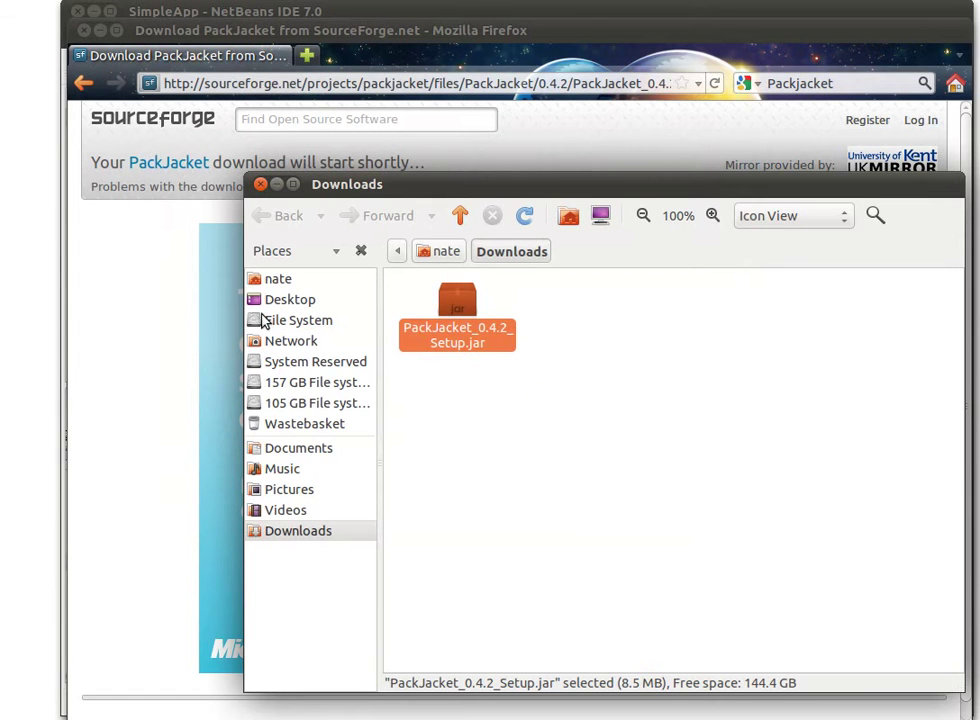
# Open the PackJacket folder inside the home folder
pyautogui.moveTo(388, 184); pyautogui.dragTo(334, 154)
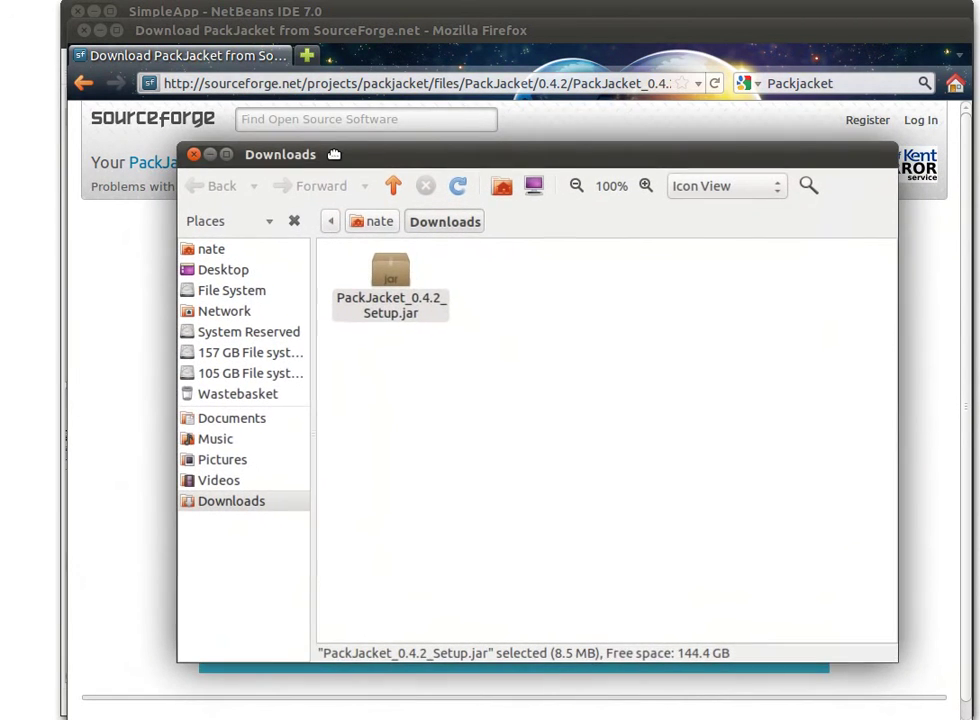
pyautogui.click(99, 32)
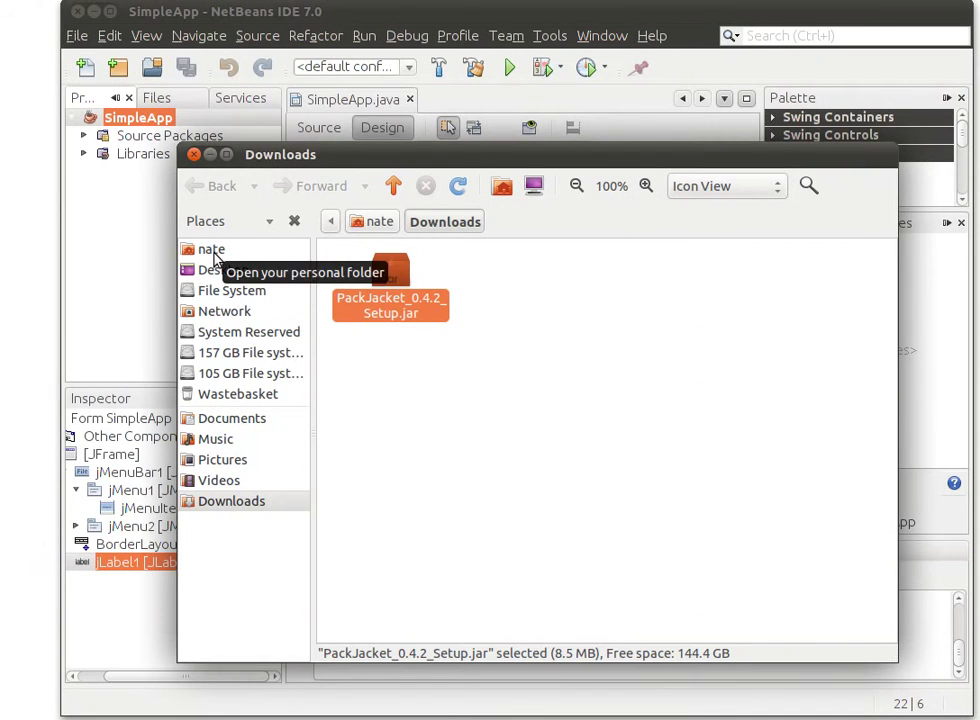
pyautogui.click(212, 252)
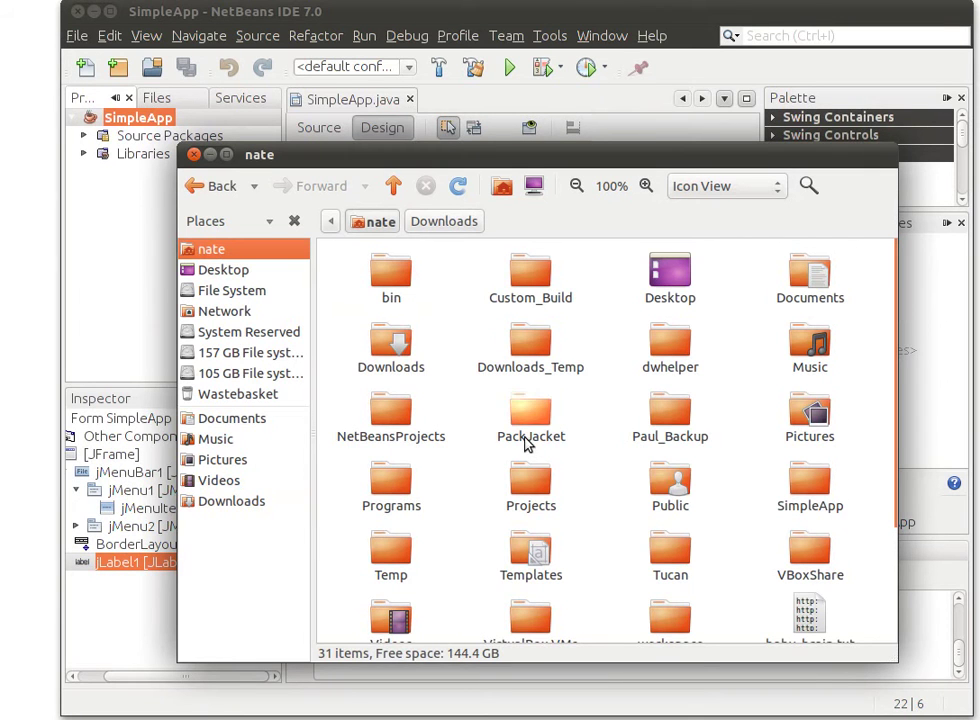
pyautogui.doubleClick(527, 441)
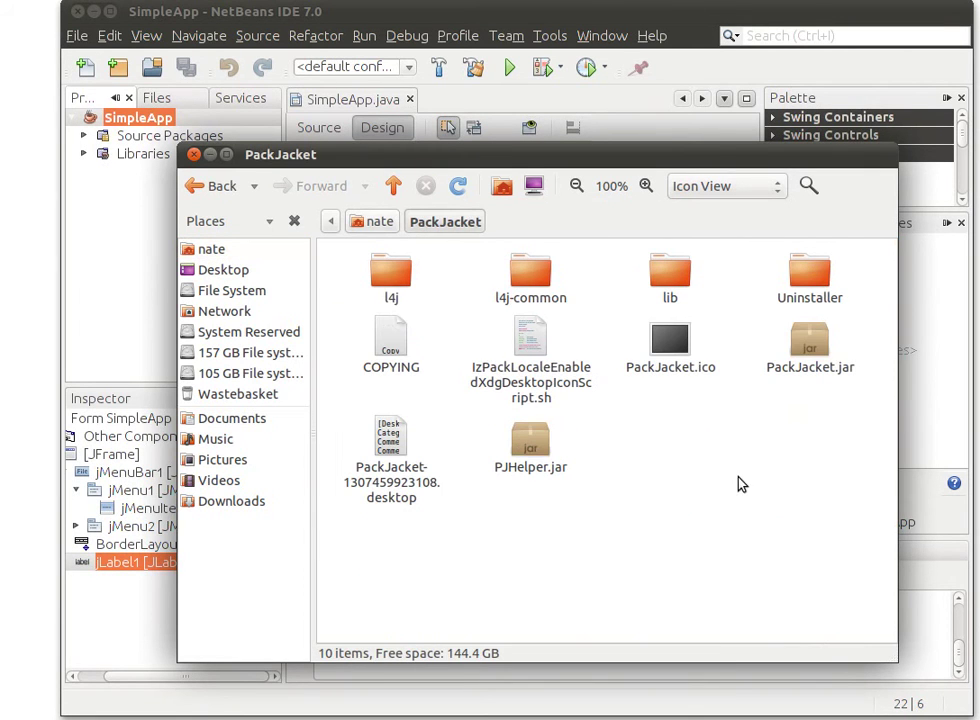
# Tick 'Allow executing file as program' in PackJacket.jar's Permissions properties and close the dialog
pyautogui.rightClick(818, 352)
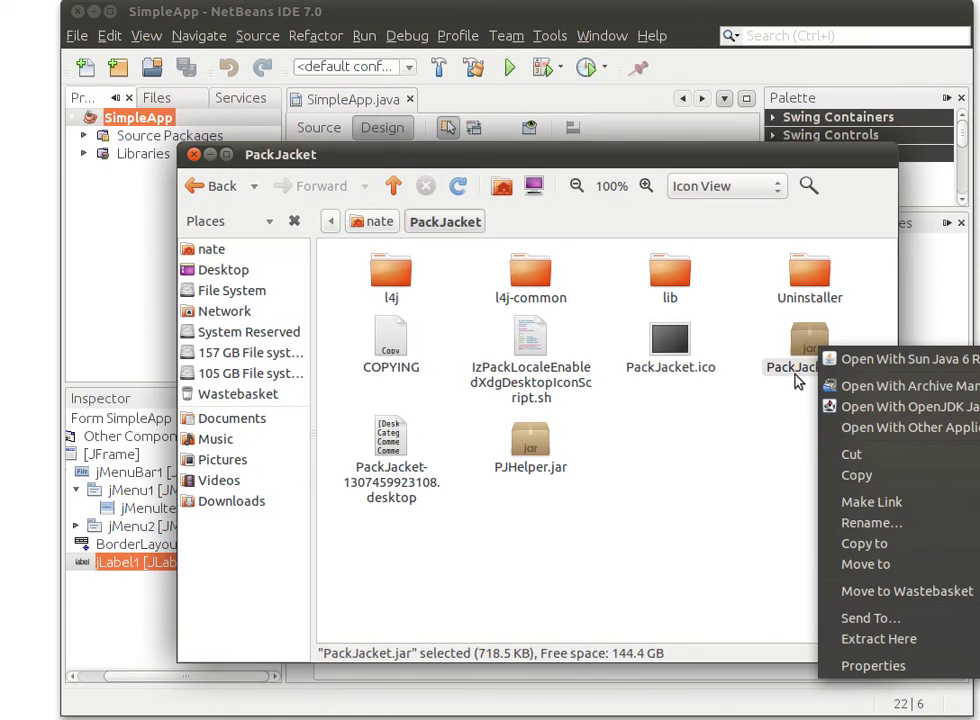
pyautogui.click(800, 365)
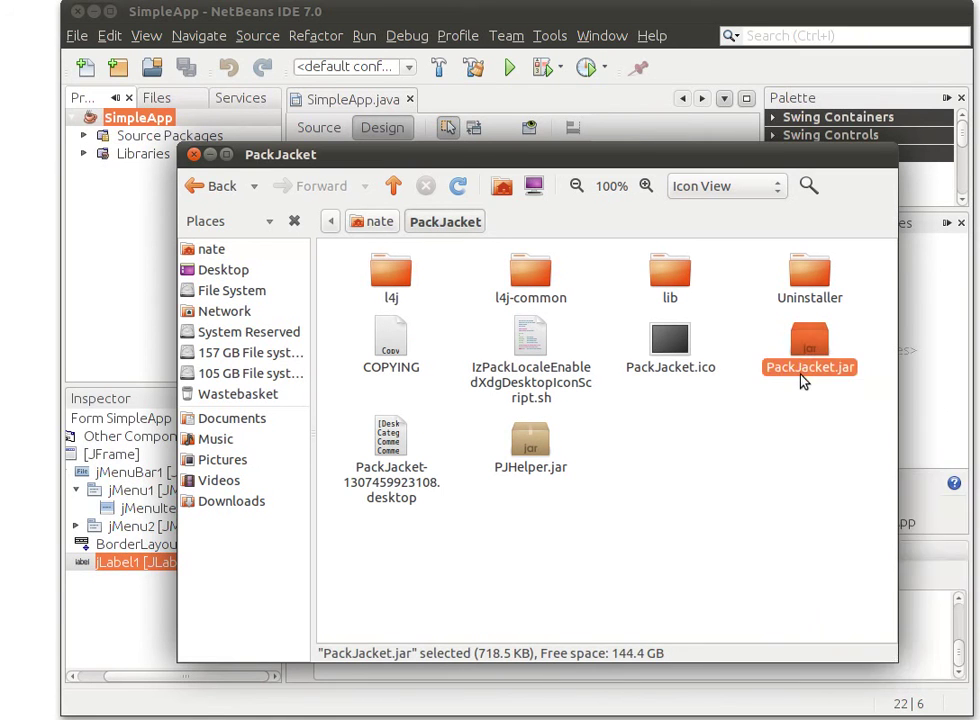
pyautogui.rightClick(806, 370)
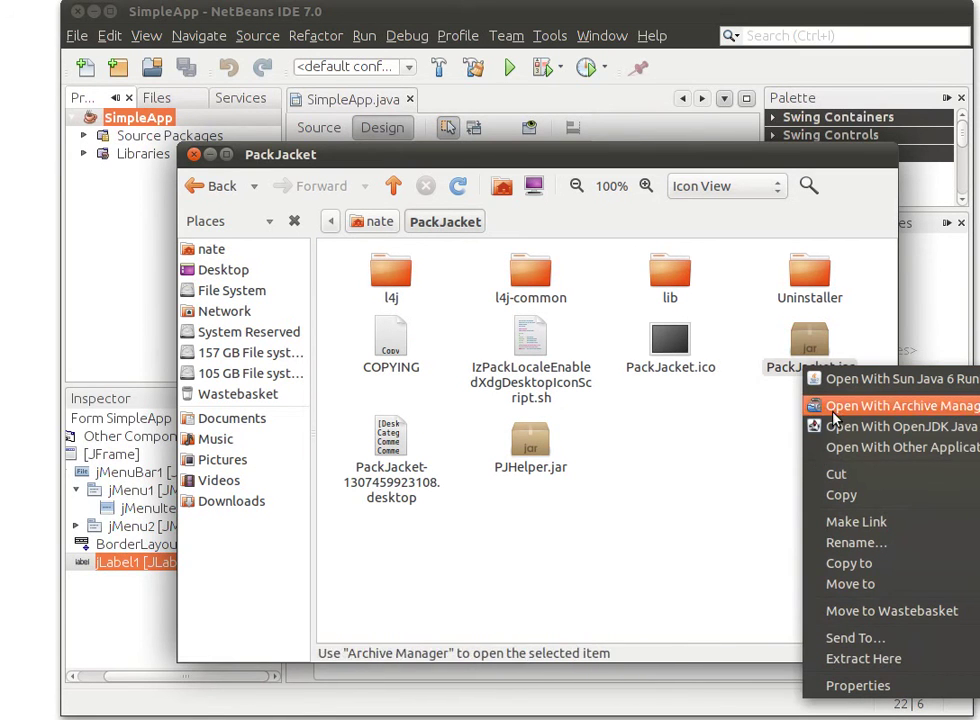
pyautogui.click(835, 685)
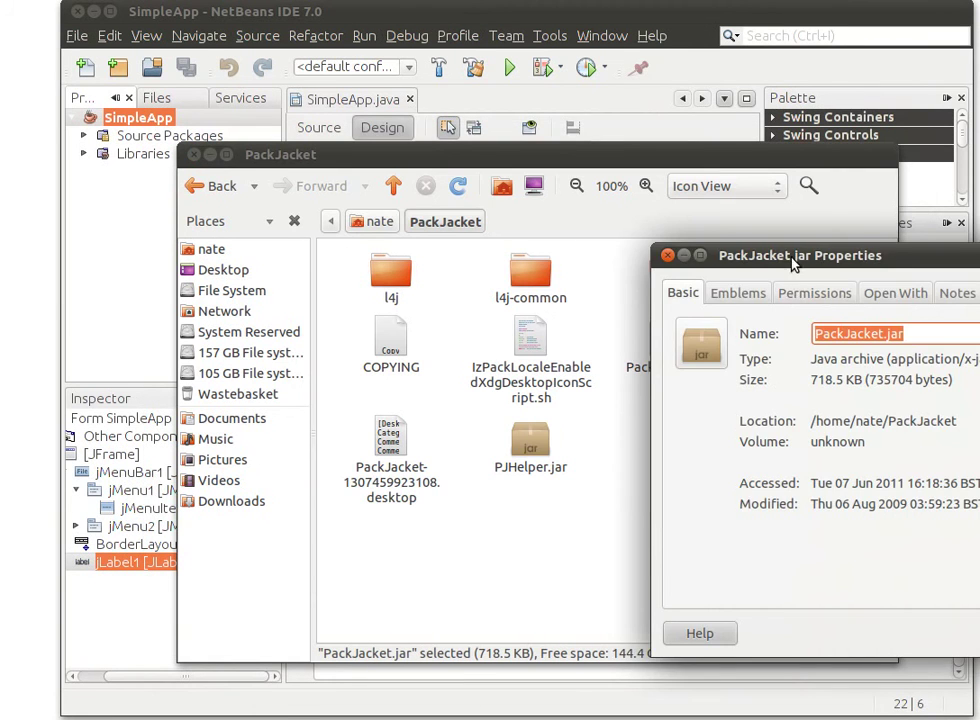
pyautogui.moveTo(793, 262); pyautogui.dragTo(450, 165)
pyautogui.click(464, 195)
pyautogui.click(444, 434)
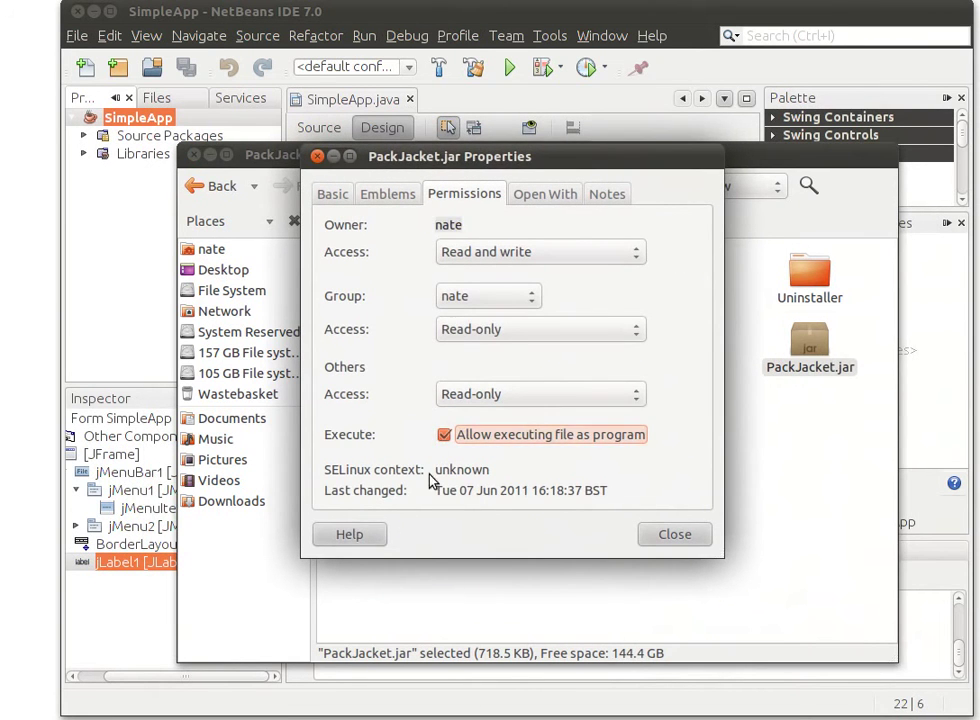
pyautogui.click(658, 535)
pyautogui.click(817, 398)
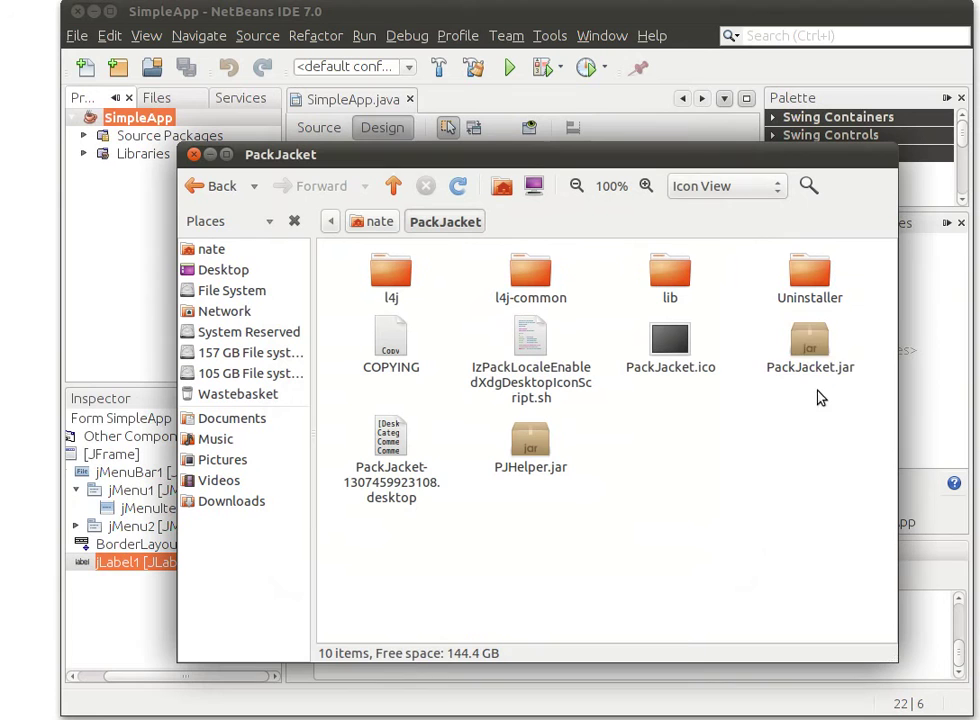
# Launch PackJacket, show optional sections, and set the application name SimpleApp, version 1.0
pyautogui.click(813, 348)
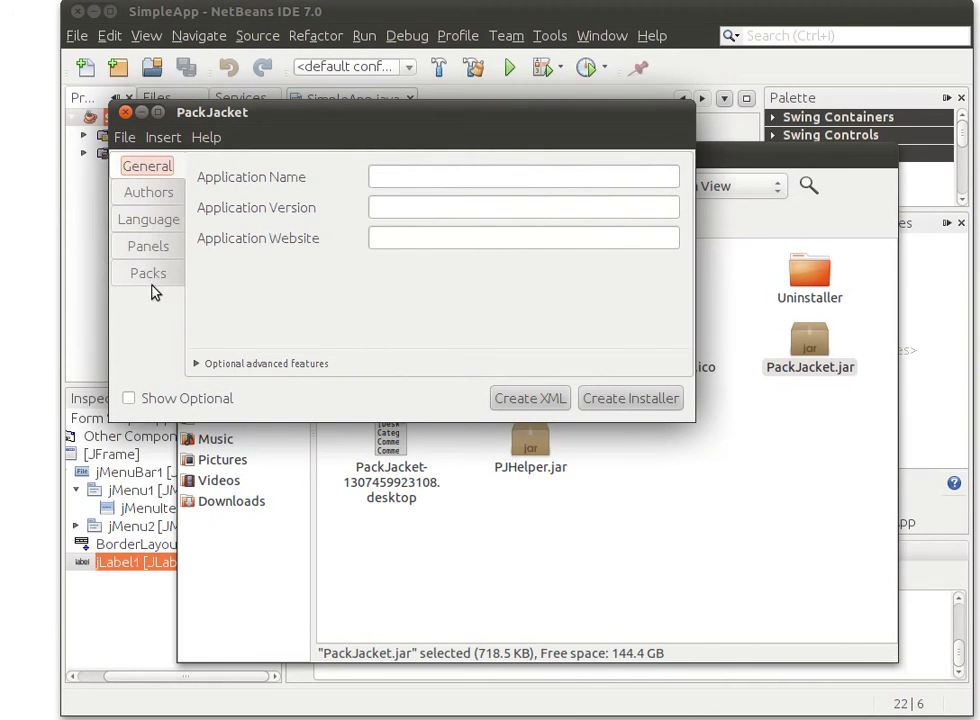
pyautogui.click(140, 399)
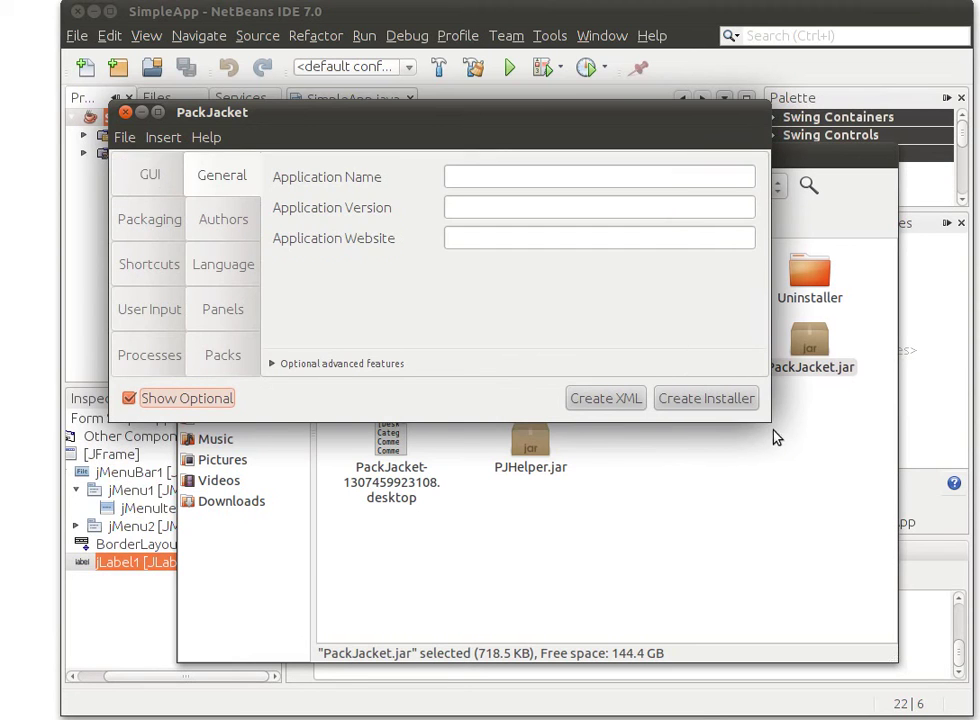
pyautogui.moveTo(776, 436); pyautogui.dragTo(728, 606)
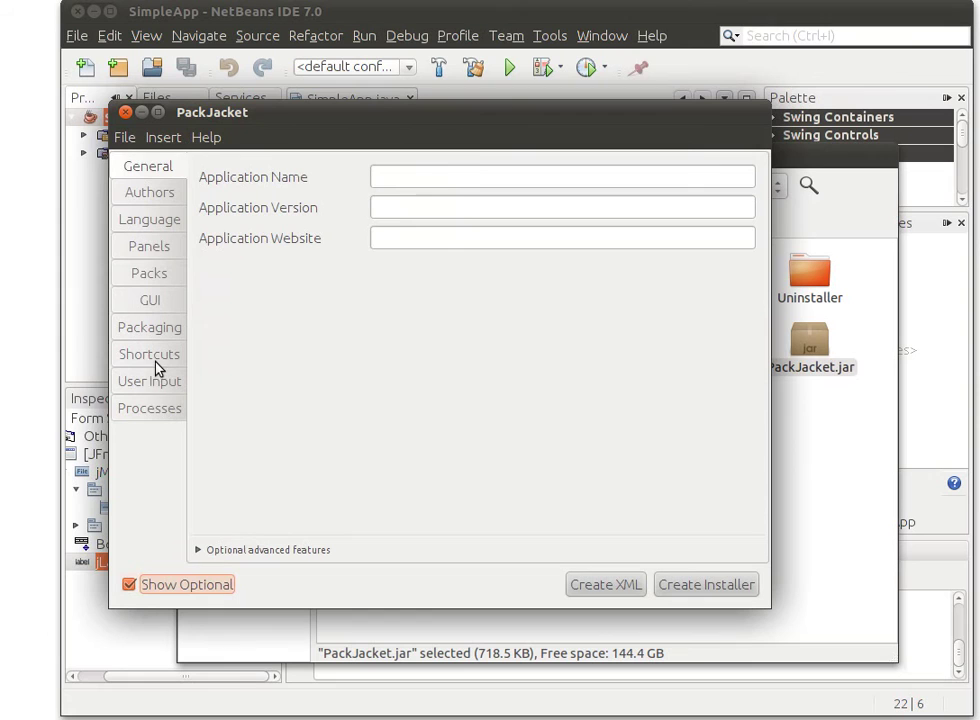
pyautogui.click(450, 179)
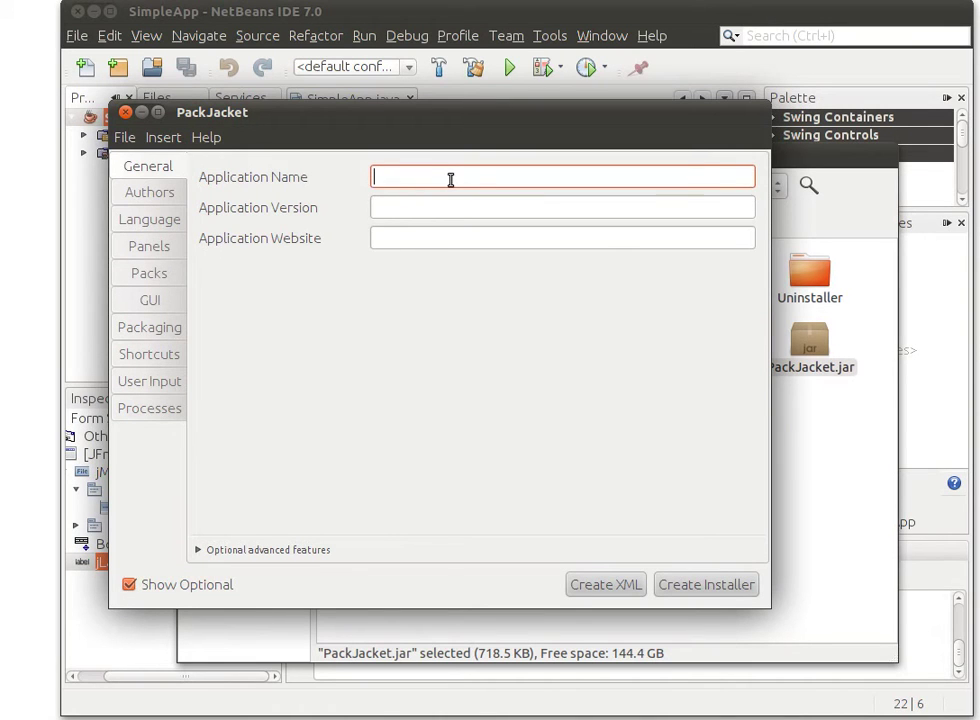
pyautogui.moveTo(388, 127); pyautogui.dragTo(449, 108)
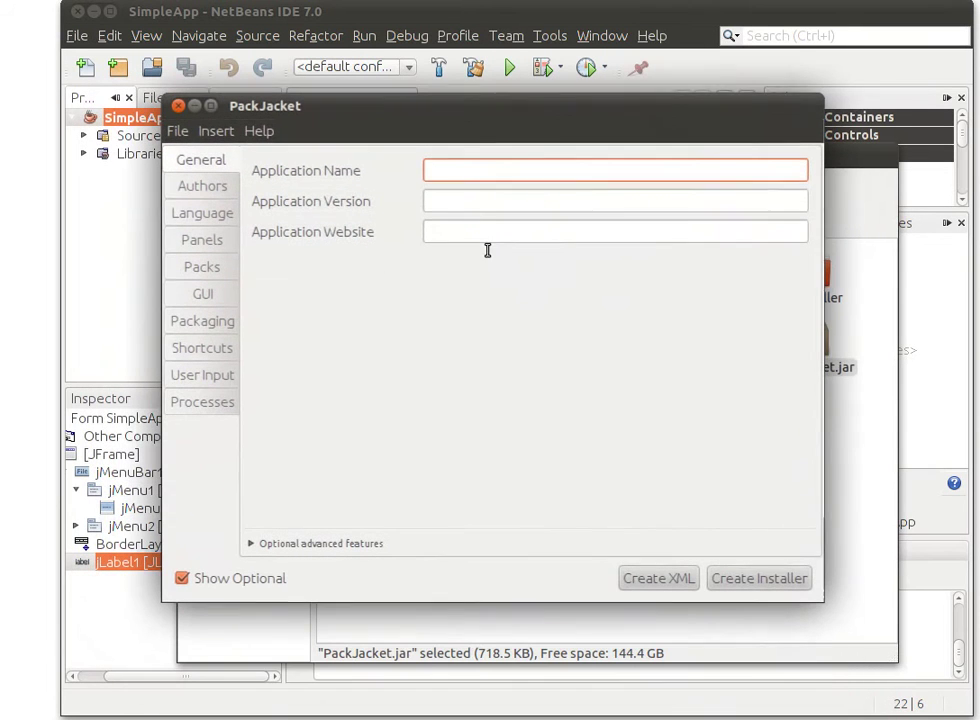
pyautogui.write('SimpleApp')
pyautogui.press('Tab')
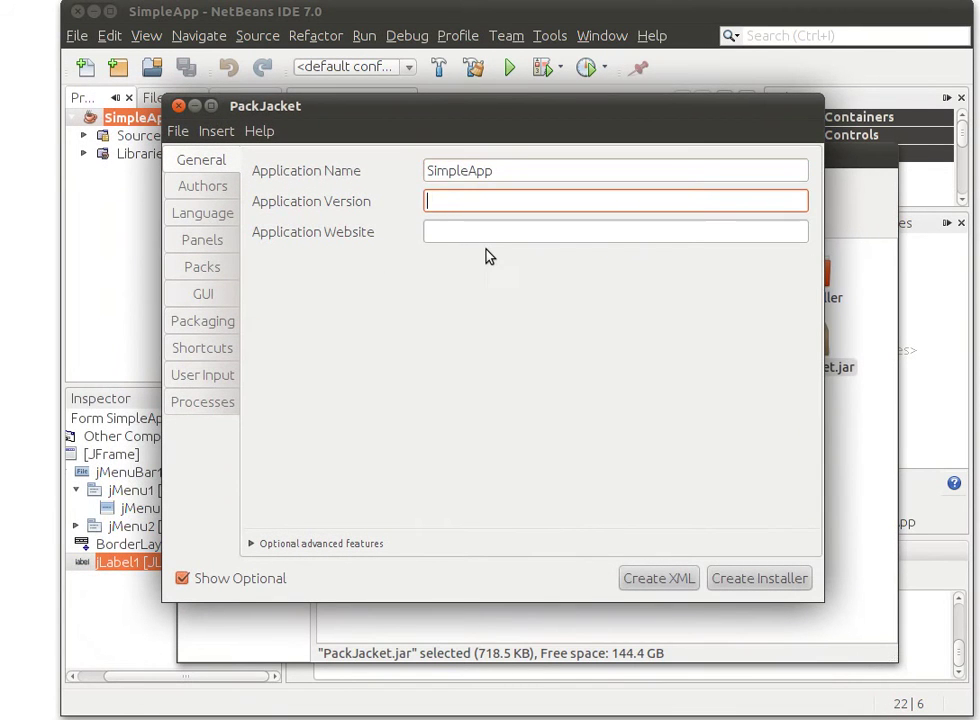
pyautogui.write('1.0')
pyautogui.moveTo(520, 174); pyautogui.dragTo(387, 169)
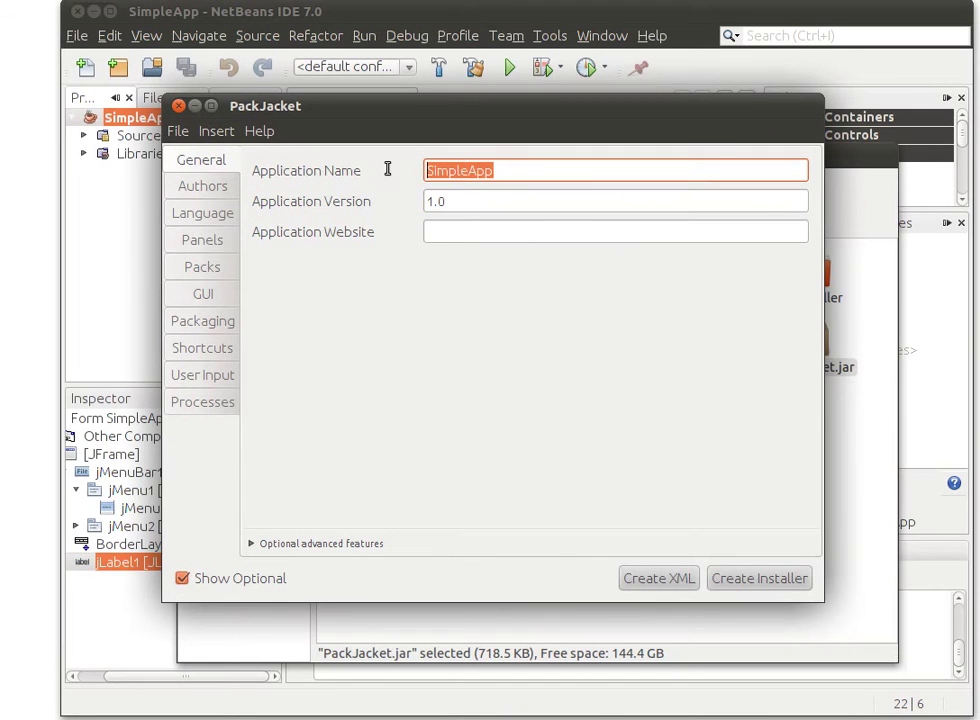
# On the Authors page, enter the author's name and e-mail and add the entry
pyautogui.click(203, 188)
pyautogui.write('paul')
pyautogui.press('Tab')
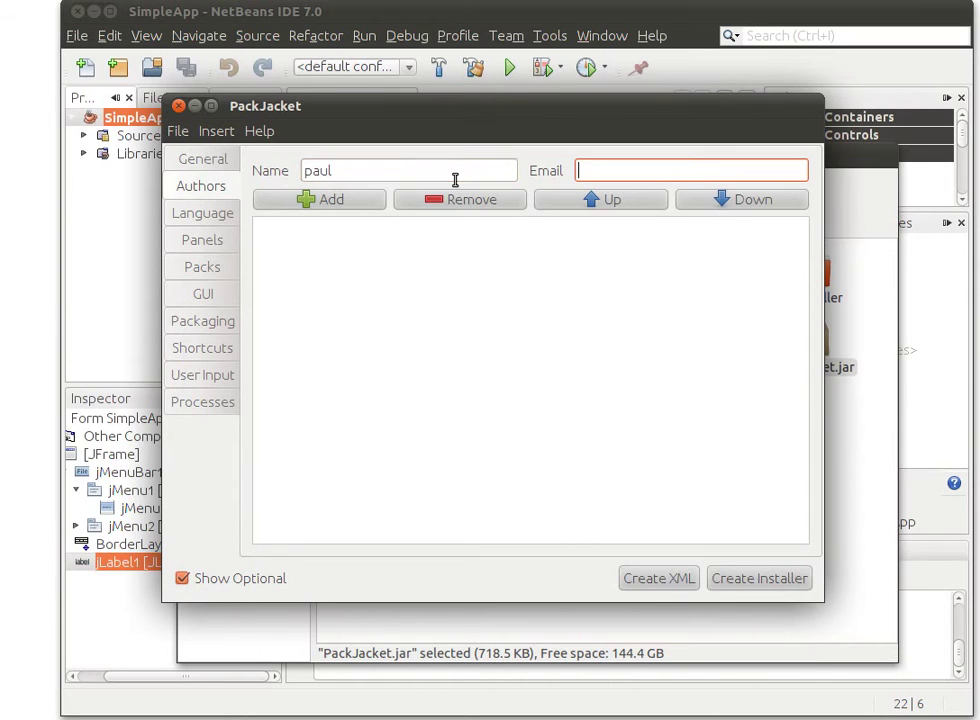
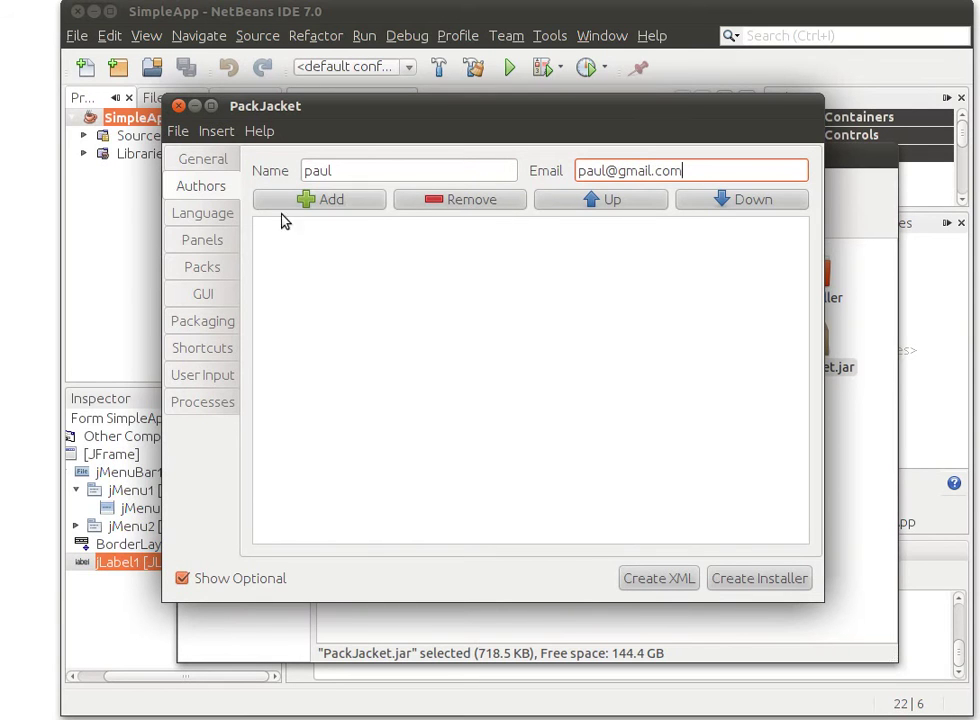
pyautogui.click(286, 208)
# Go to the Packs settings and start creating a new pack
pyautogui.click(207, 222)
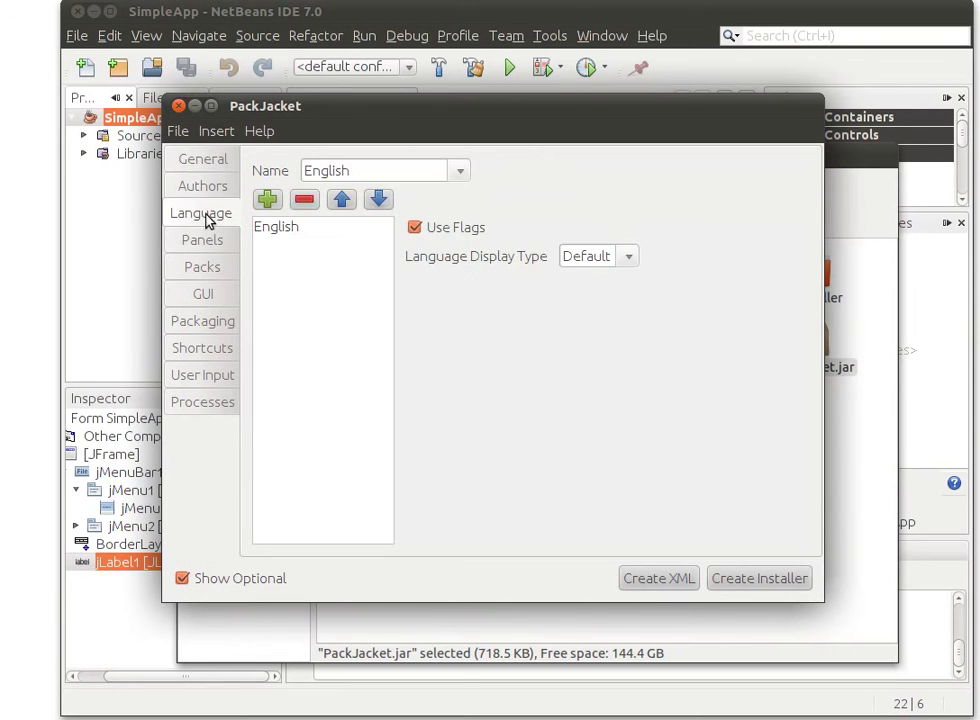
pyautogui.click(213, 248)
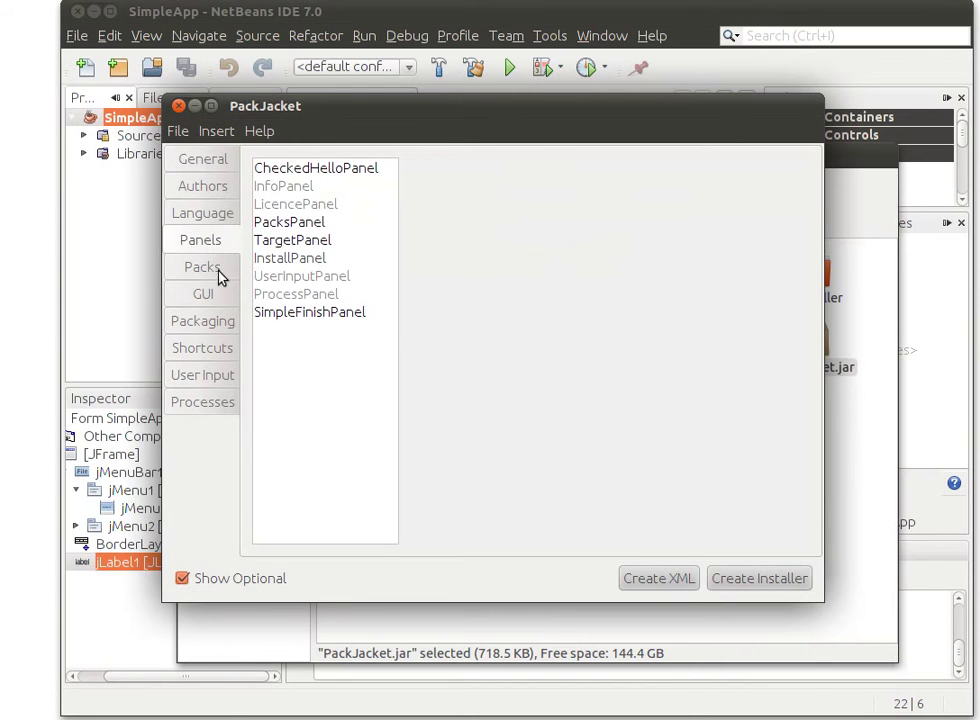
pyautogui.click(214, 268)
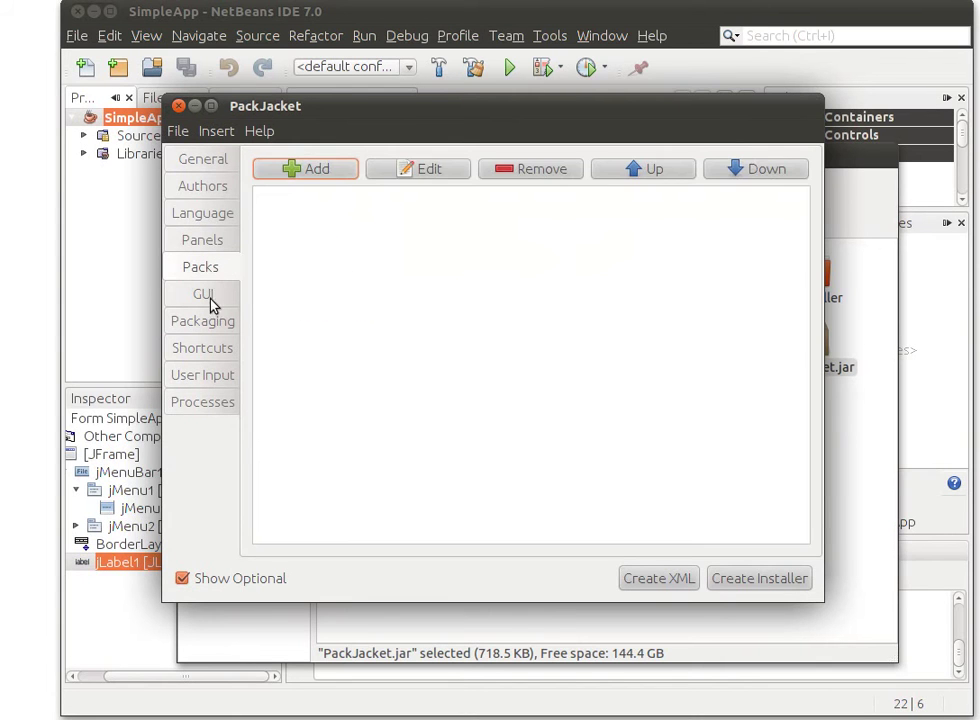
pyautogui.click(313, 174)
pyautogui.moveTo(371, 109); pyautogui.dragTo(440, 242)
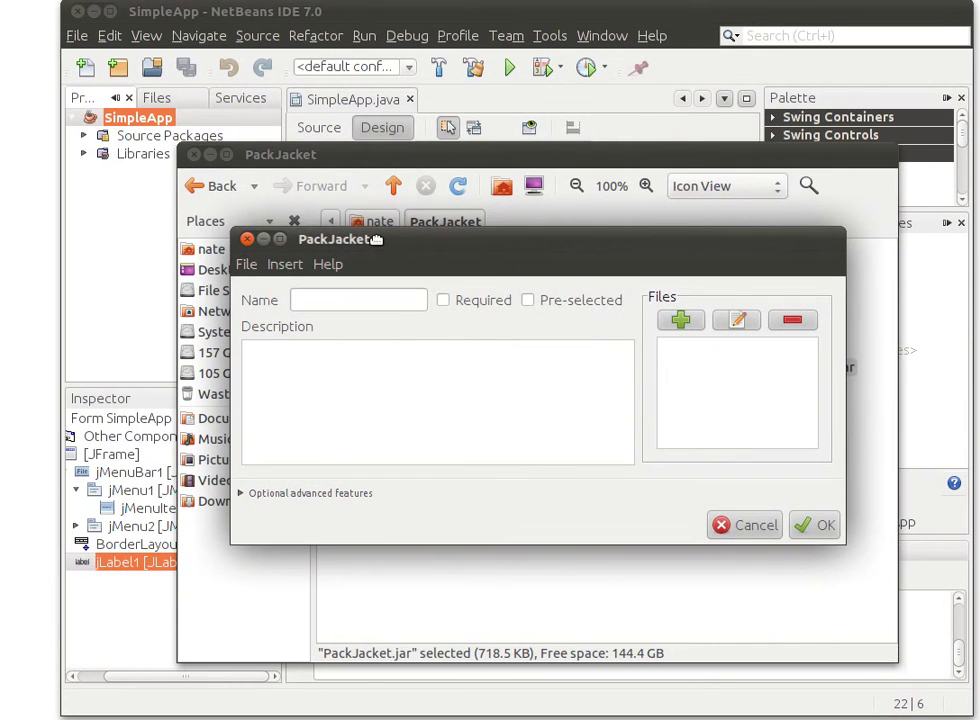
pyautogui.moveTo(376, 239); pyautogui.dragTo(363, 193)
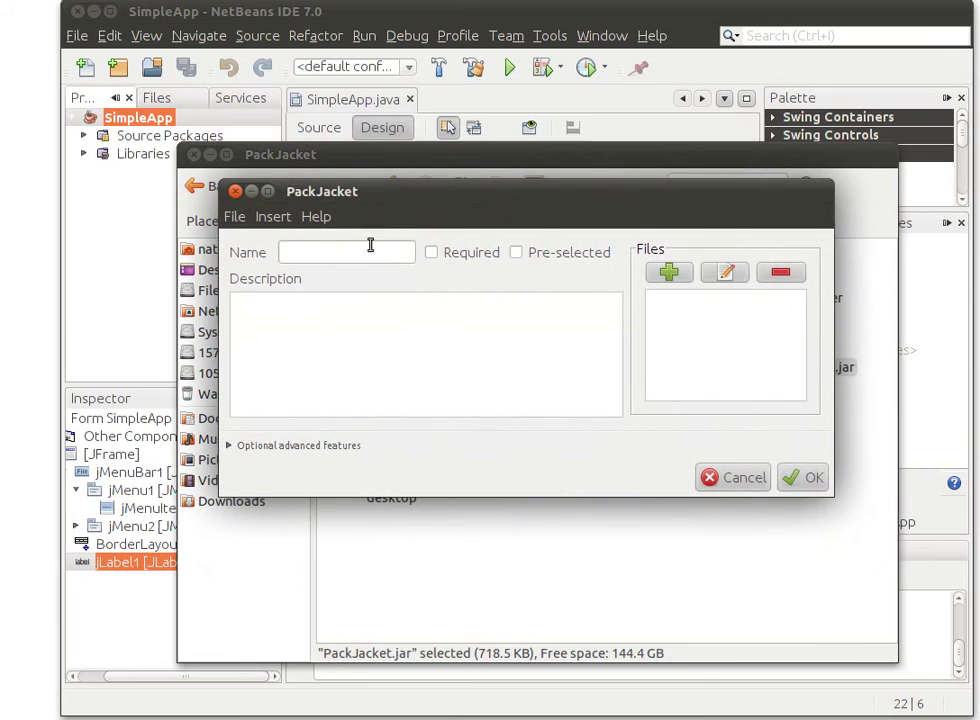
# Name the pack main, mark it Required, and describe it as 'simpleapp.jar main program'
pyautogui.click(336, 256)
pyautogui.write('main')
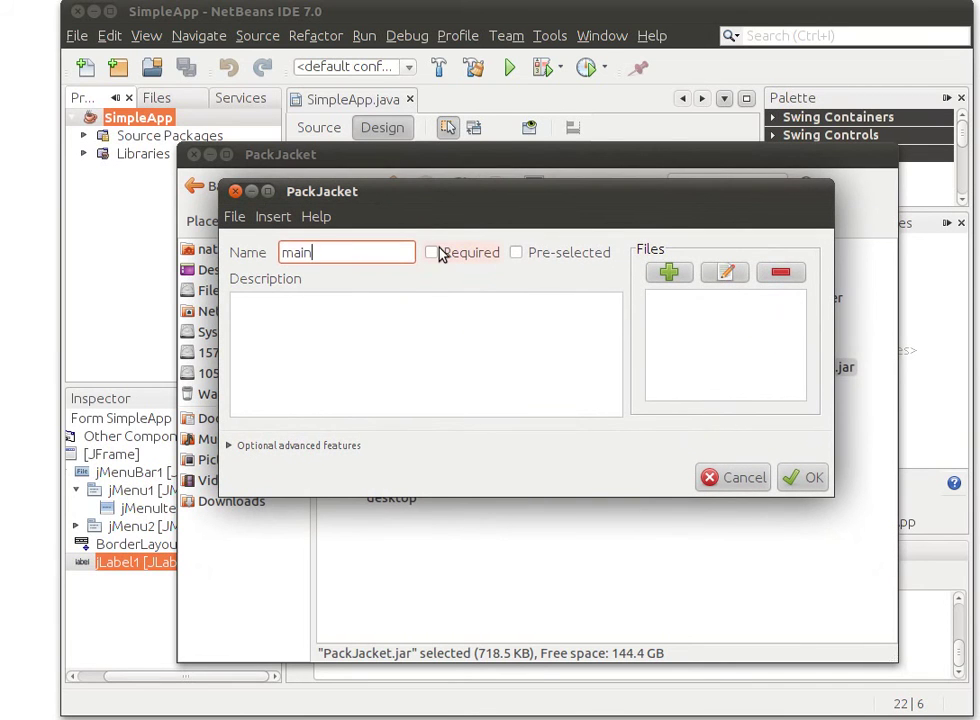
pyautogui.click(438, 253)
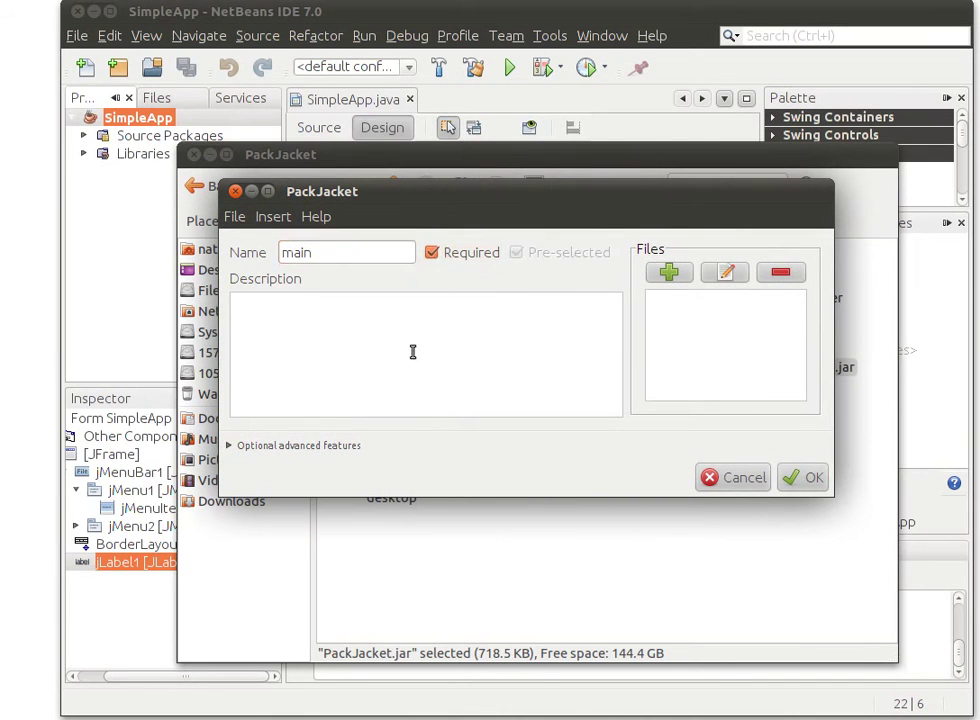
pyautogui.write('mpleapp.jar ma')
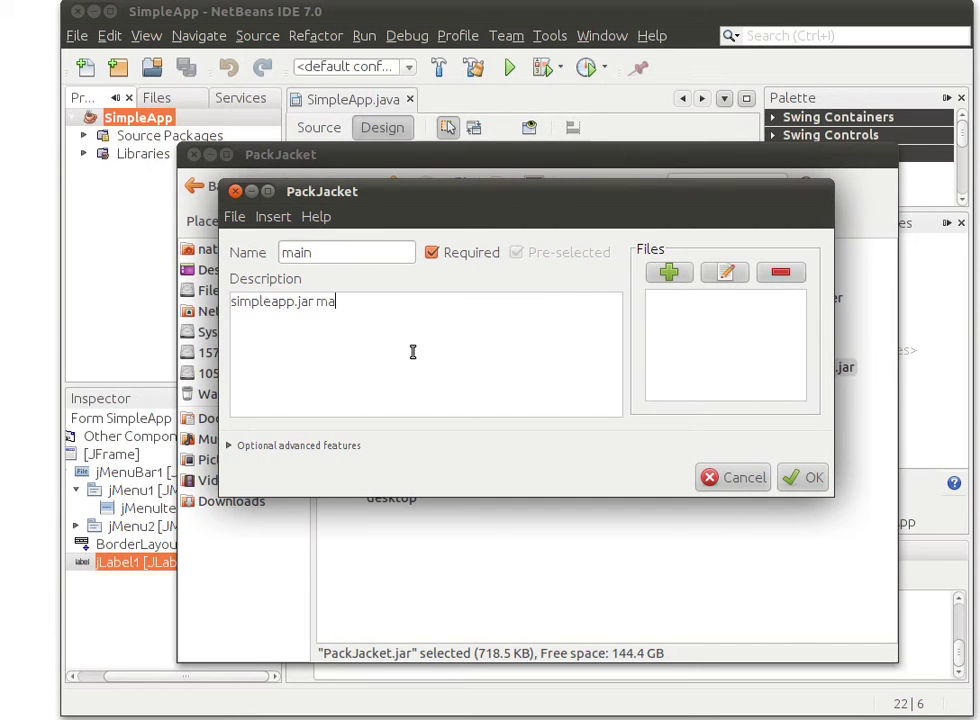
pyautogui.write('in program')
# Add SimpleApp.jar from the SimpleApp/dist folder to the main pack and save it
pyautogui.click(669, 273)
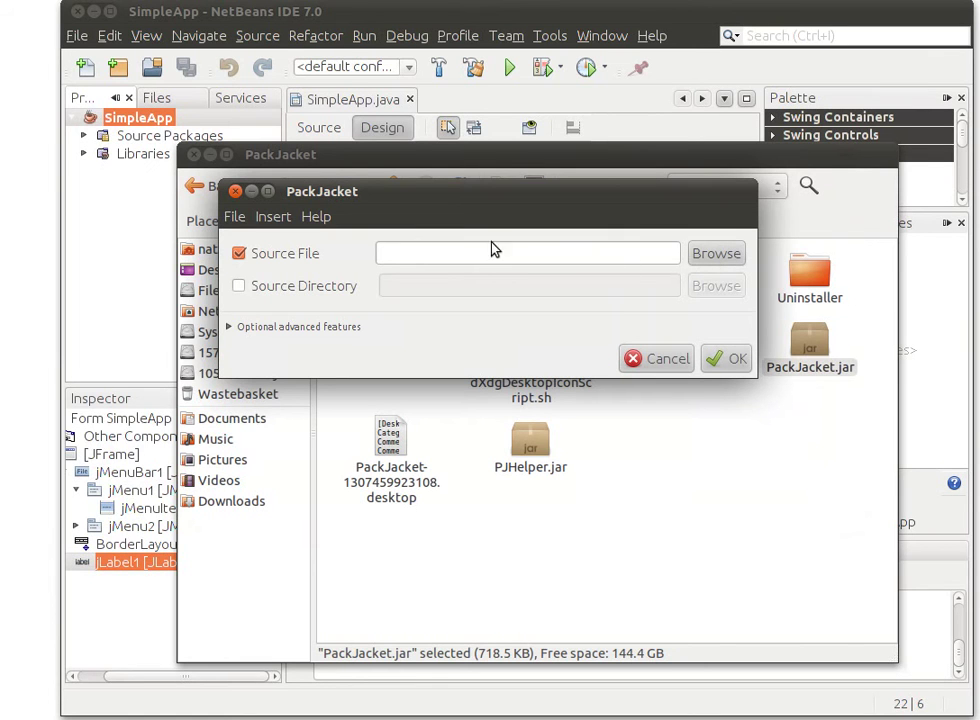
pyautogui.click(729, 257)
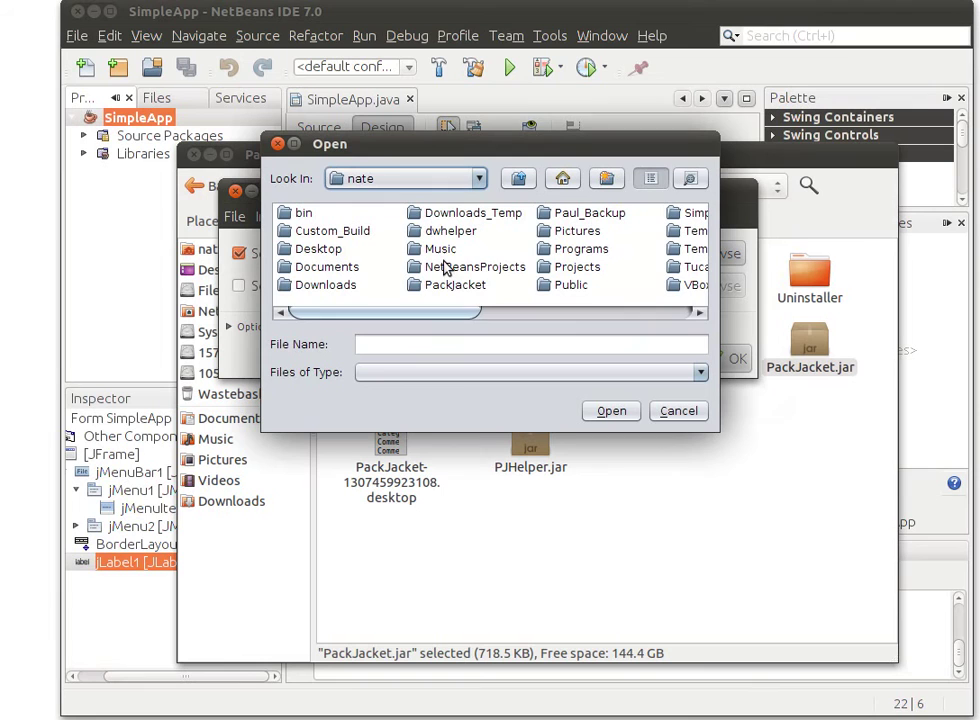
pyautogui.moveTo(464, 313); pyautogui.dragTo(560, 309)
pyautogui.doubleClick(479, 219)
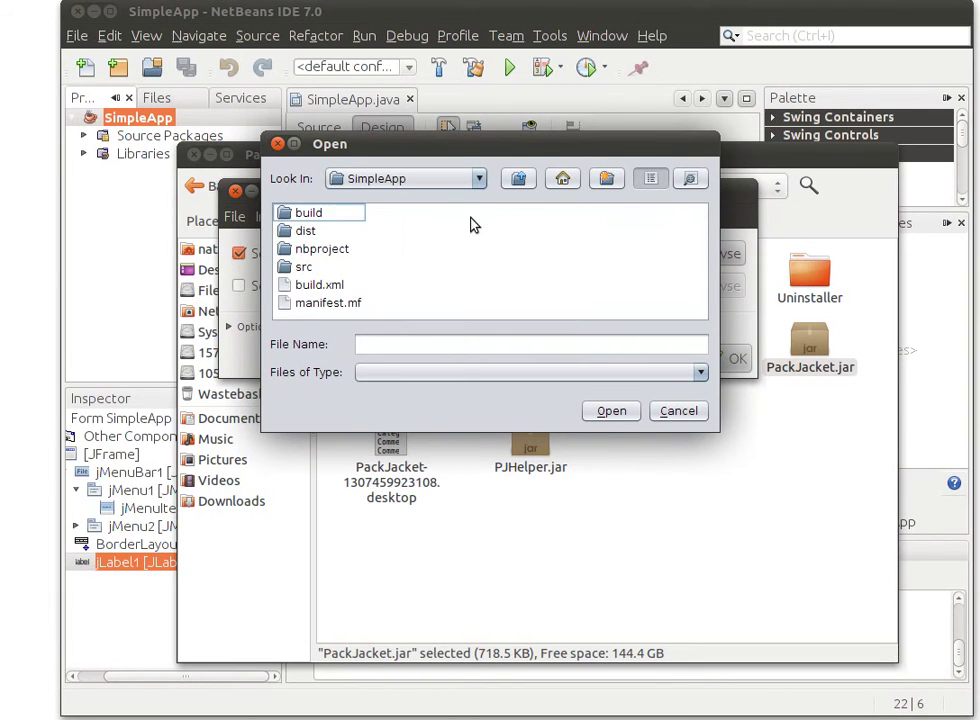
pyautogui.doubleClick(308, 232)
pyautogui.click(330, 232)
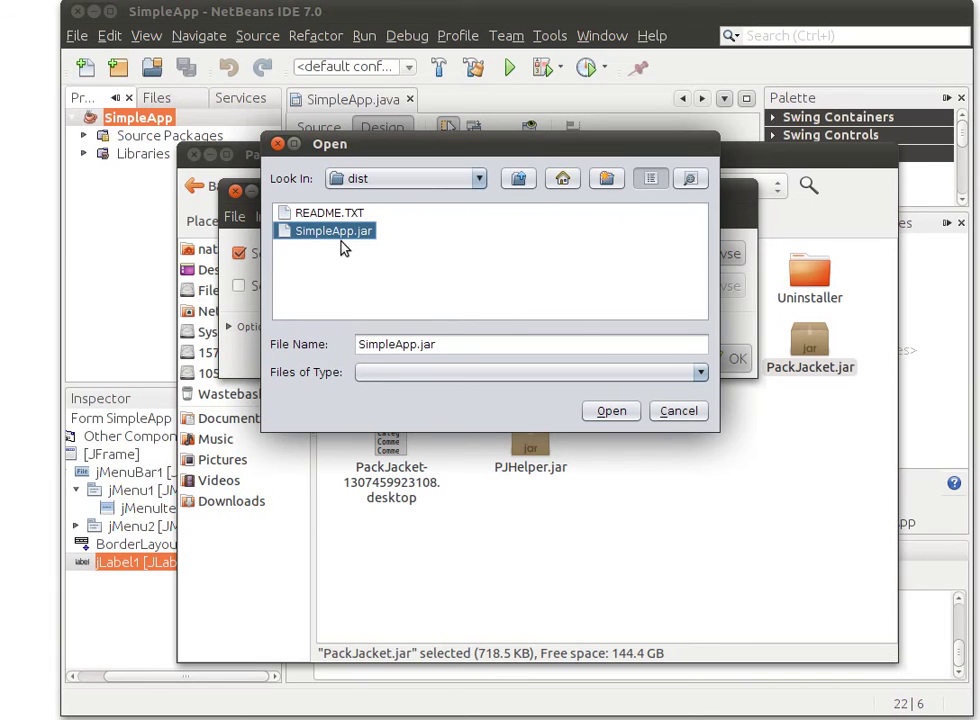
pyautogui.click(617, 410)
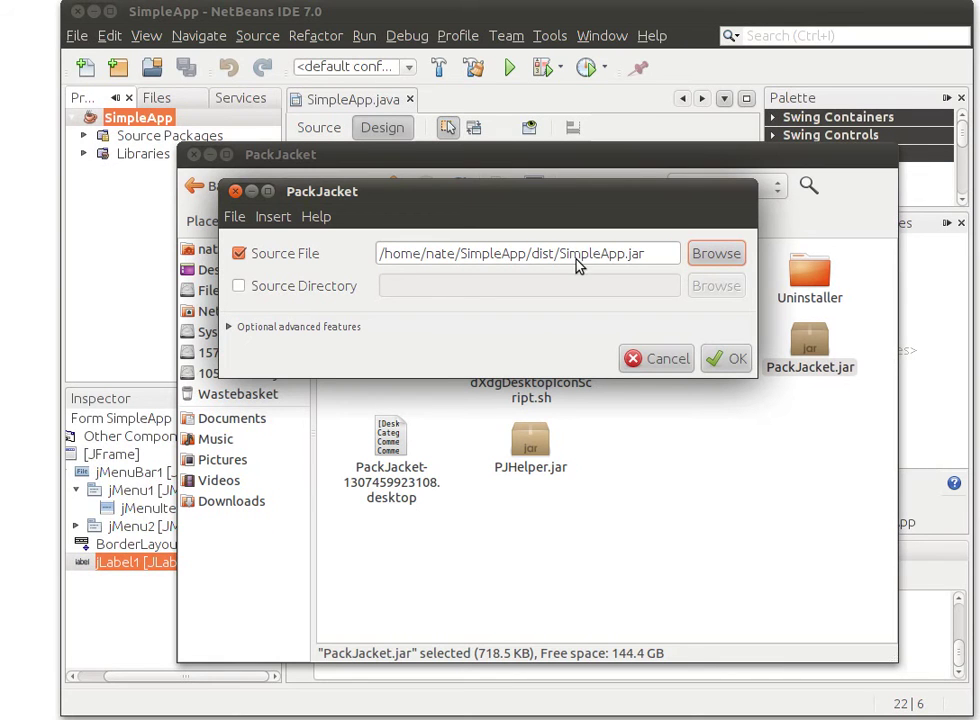
pyautogui.click(724, 358)
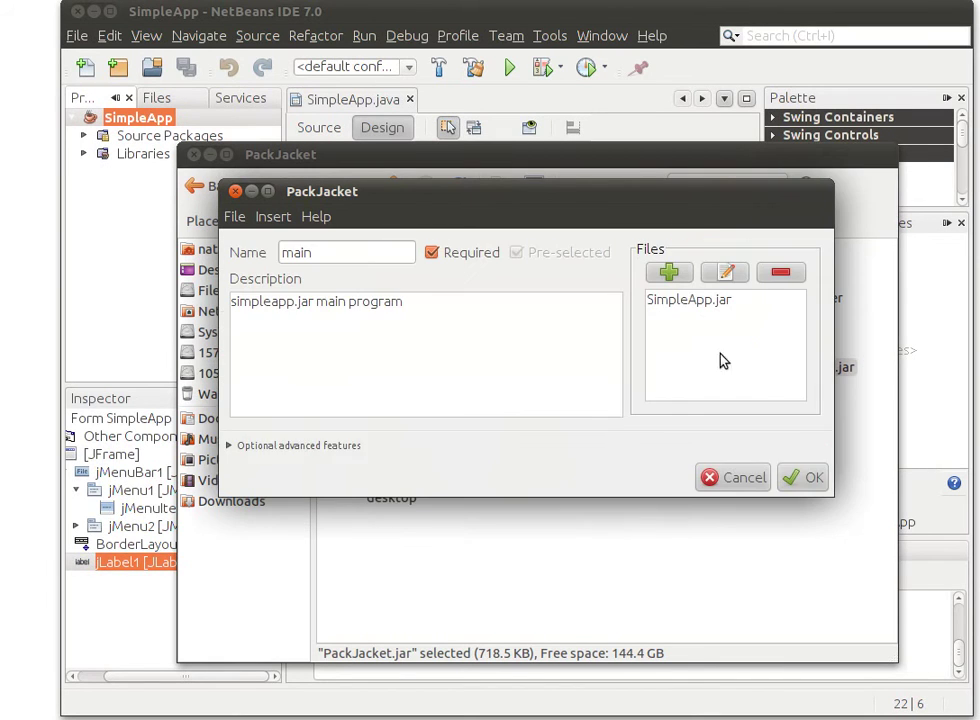
pyautogui.click(811, 481)
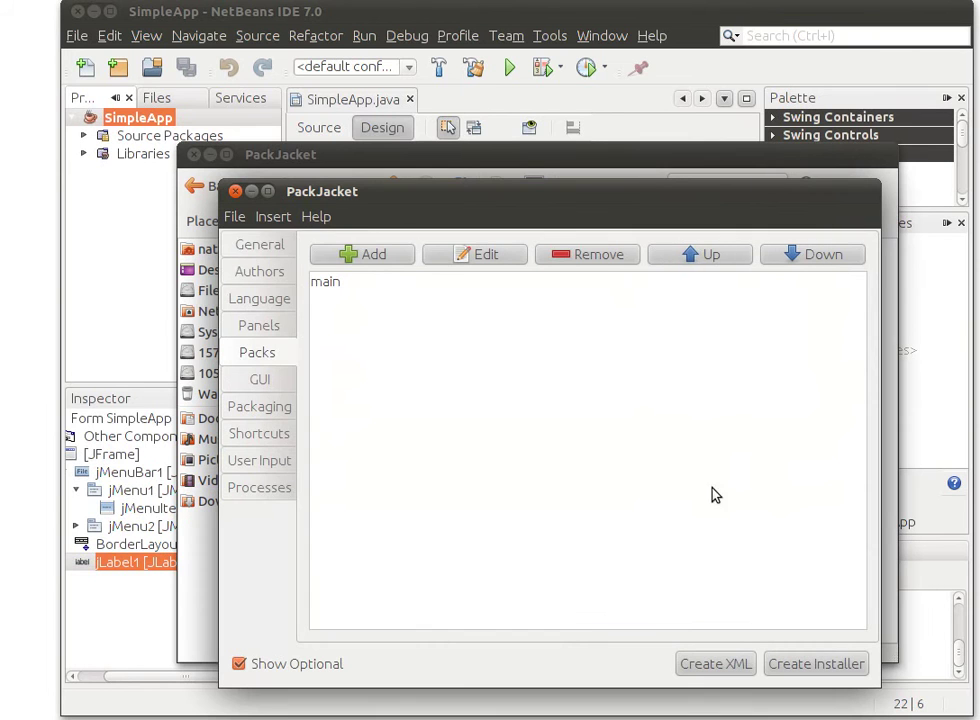
# Enable both default shortcut checkboxes and set the group structure to SimpleApp
pyautogui.click(266, 440)
pyautogui.click(330, 312)
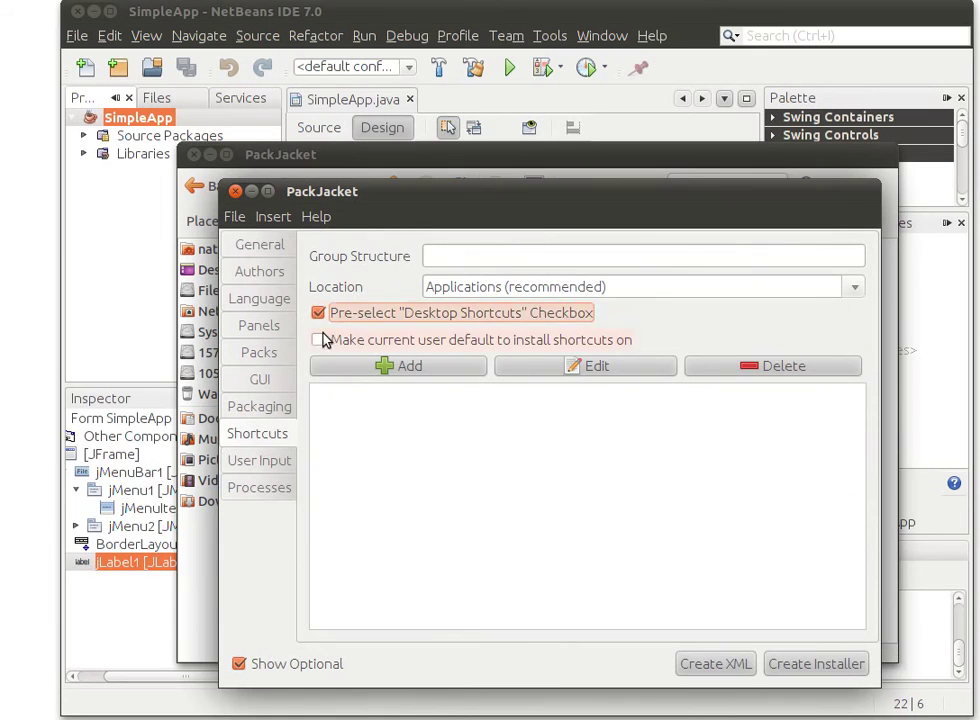
pyautogui.click(324, 340)
pyautogui.click(511, 257)
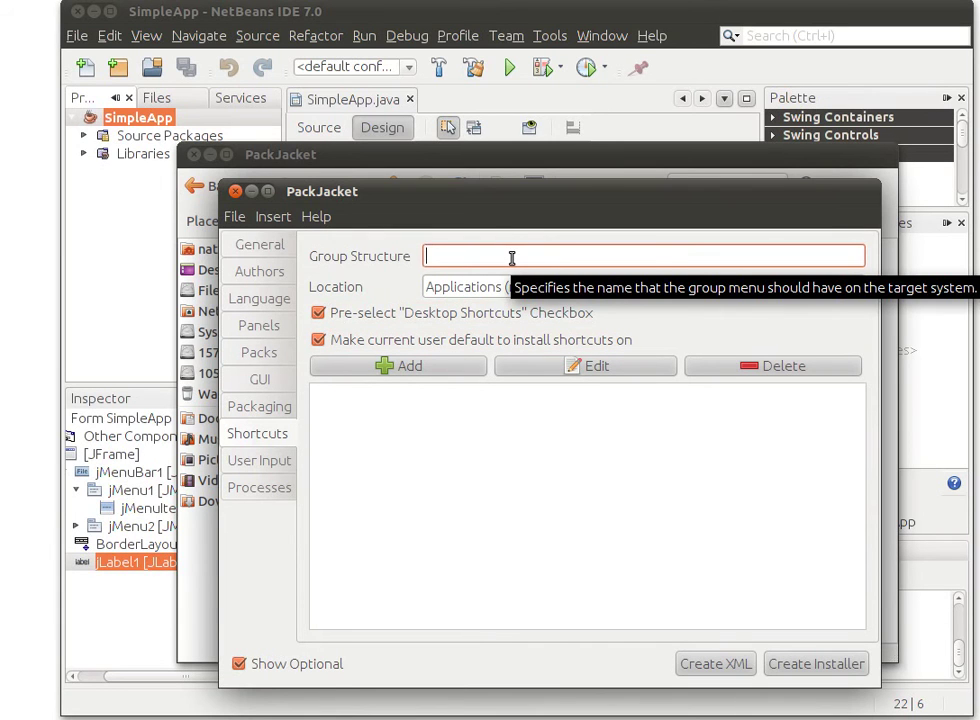
pyautogui.write('SimpleApp')
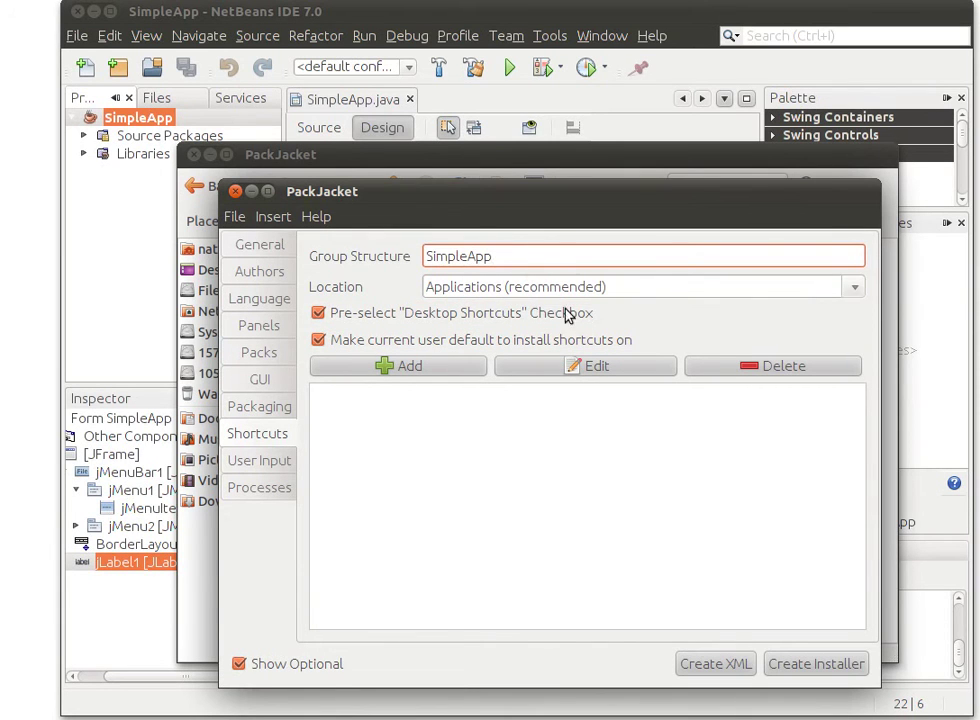
# Add a SimpleApp shortcut to $INSTALL_PATH/SimpleApp.jar on the Desktop and in Applications
pyautogui.click(433, 370)
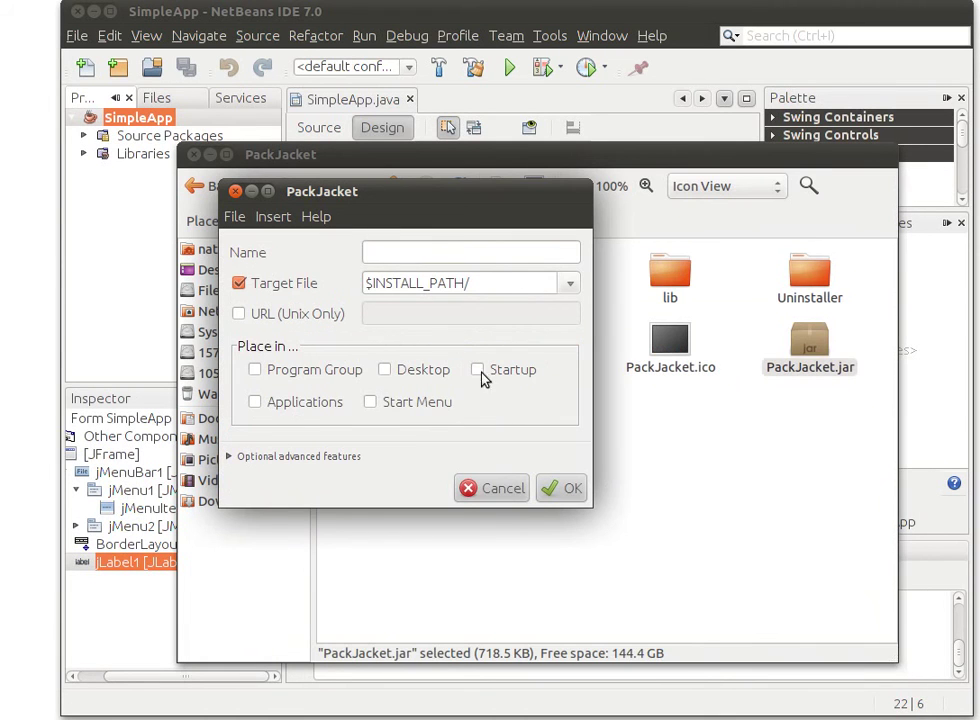
pyautogui.click(466, 261)
pyautogui.write('SimpleApp')
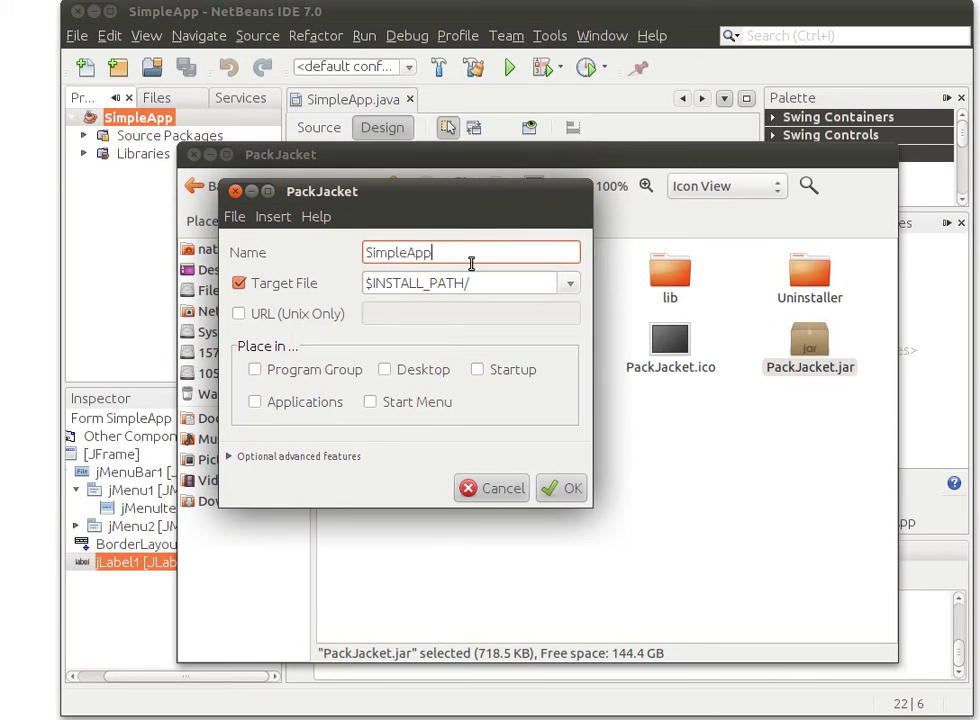
pyautogui.click(567, 285)
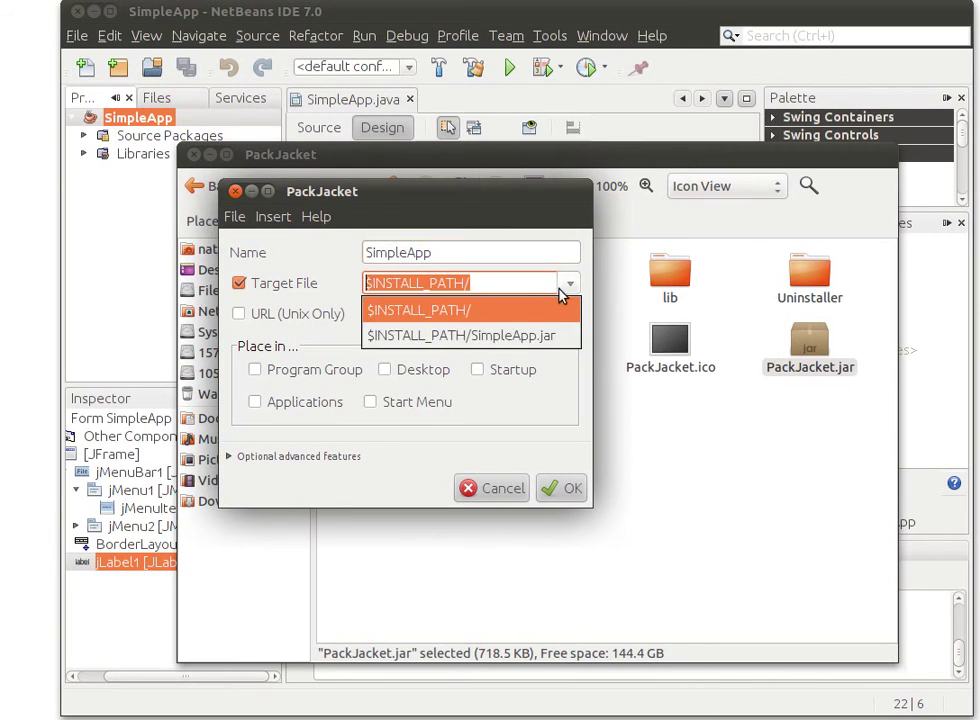
pyautogui.click(514, 332)
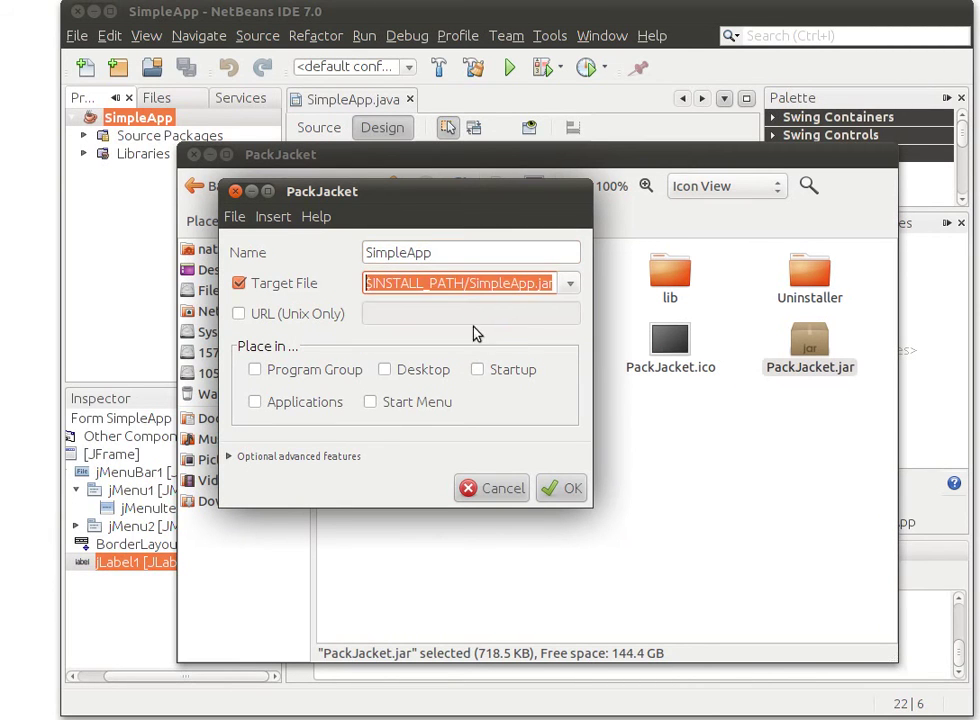
pyautogui.click(409, 370)
pyautogui.click(282, 410)
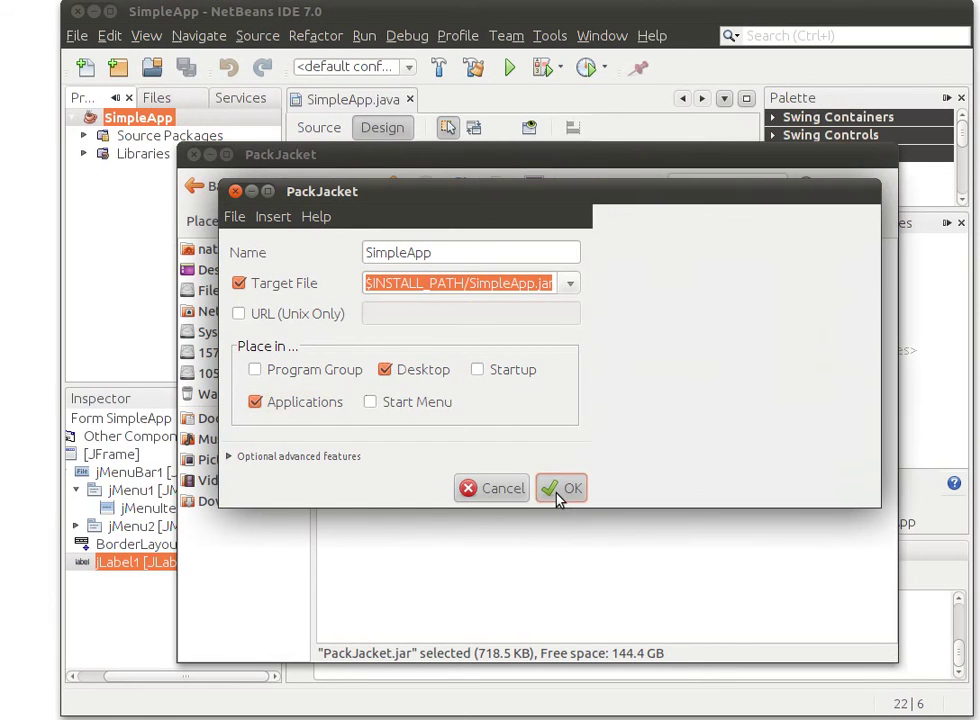
pyautogui.click(558, 495)
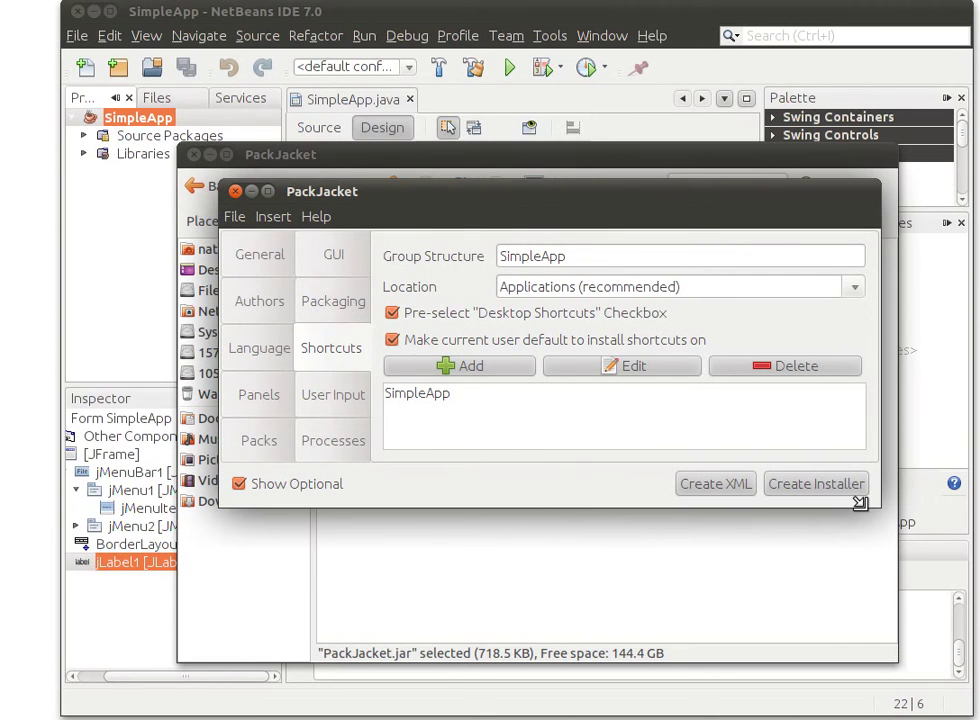
# In Create Installer, tick only .exe (Windows Native Executable), leaving 7-Zip SFX unticked
pyautogui.moveTo(860, 501); pyautogui.dragTo(805, 613)
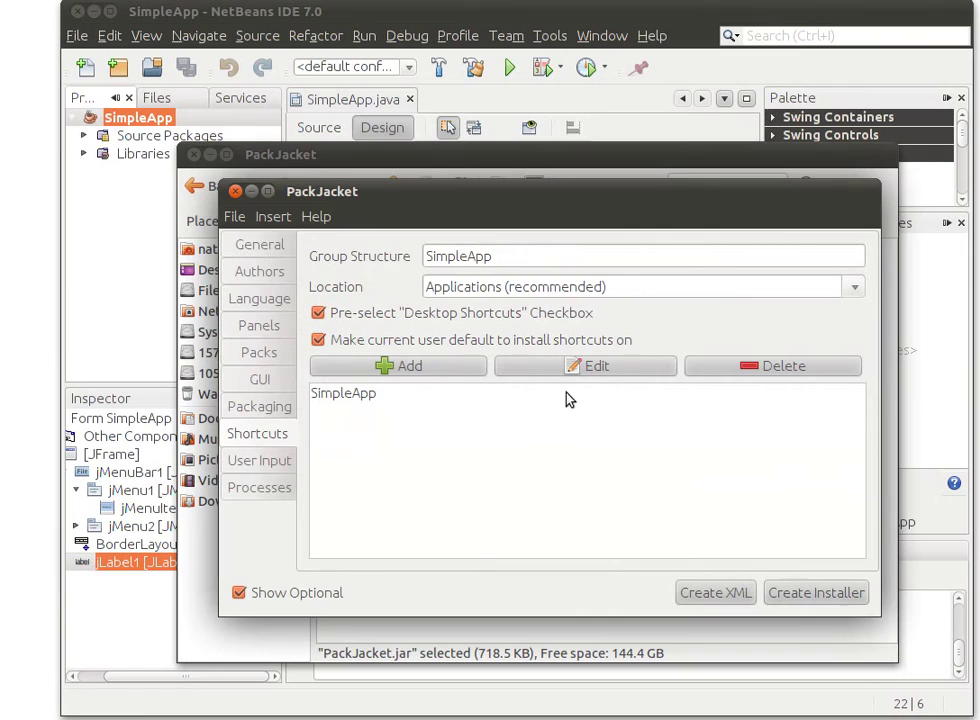
pyautogui.moveTo(476, 226); pyautogui.dragTo(437, 155)
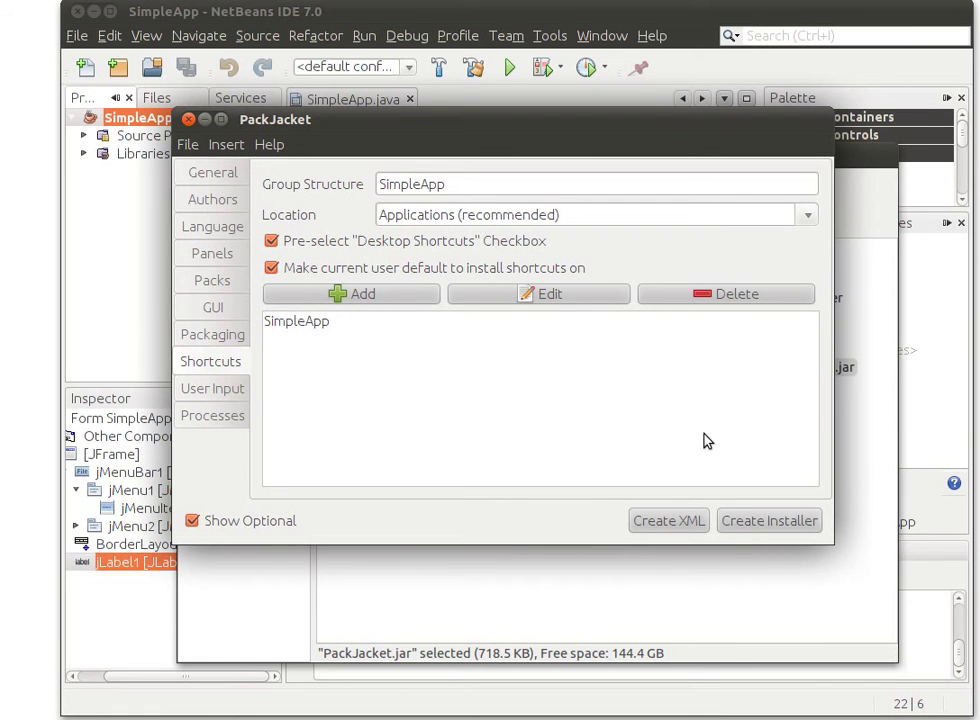
pyautogui.click(767, 522)
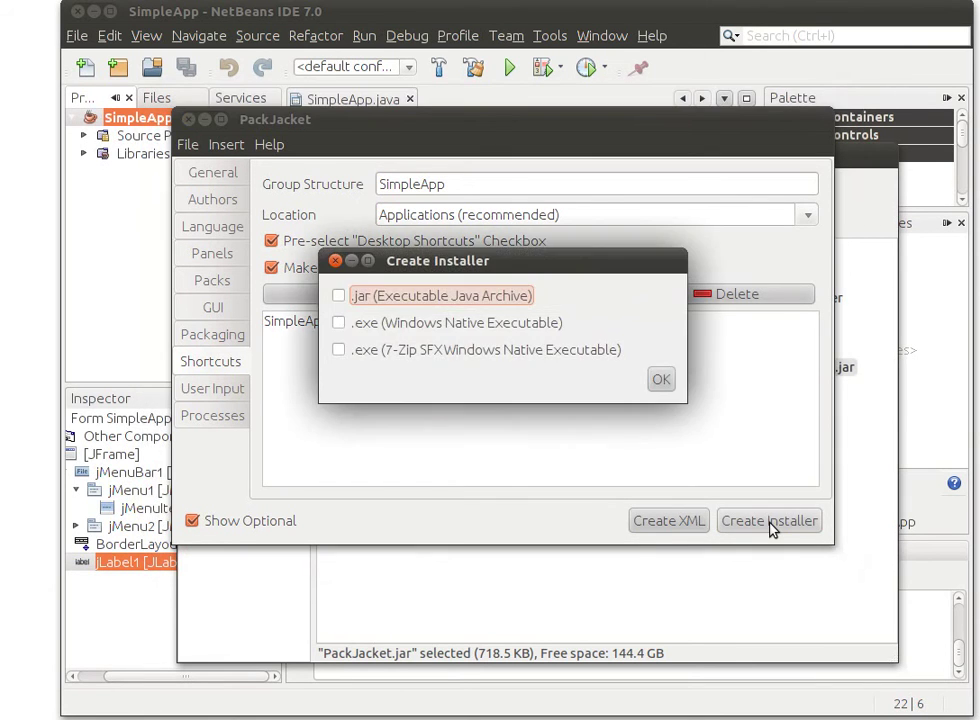
pyautogui.click(339, 323)
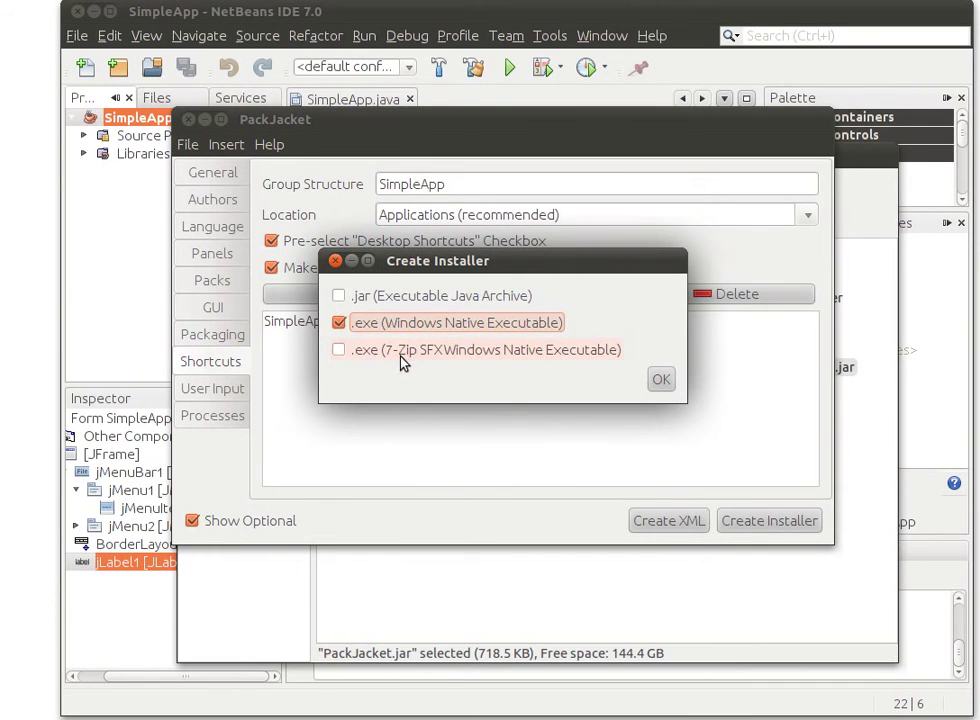
pyautogui.click(340, 351)
pyautogui.click(340, 351)
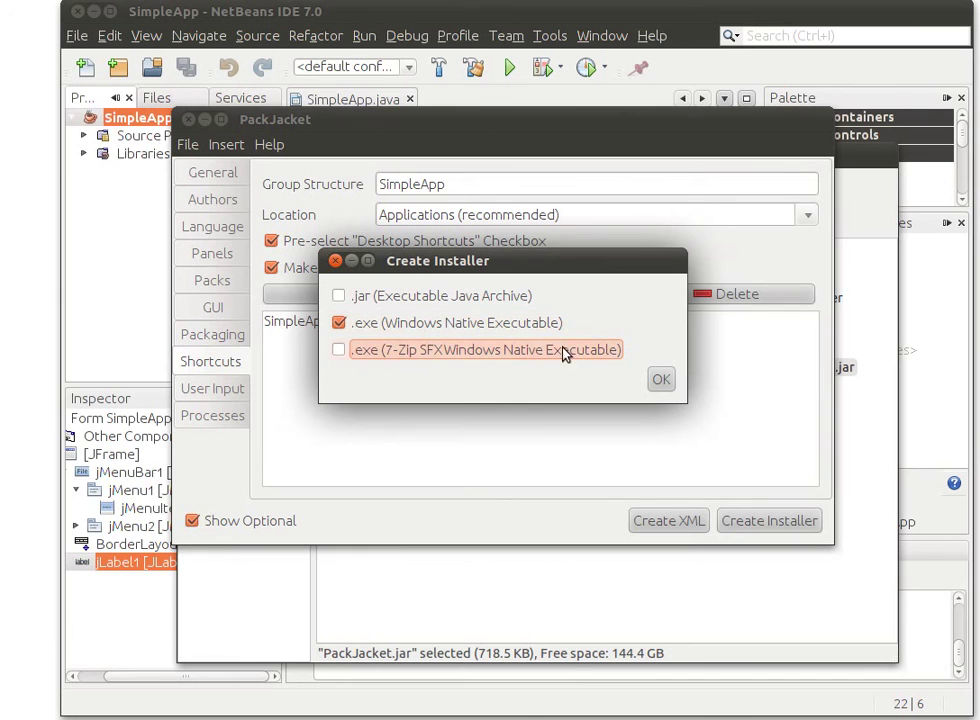
# Save the installer as simpleapp-1.0.exe with the EXE (.exe) file type
pyautogui.click(661, 382)
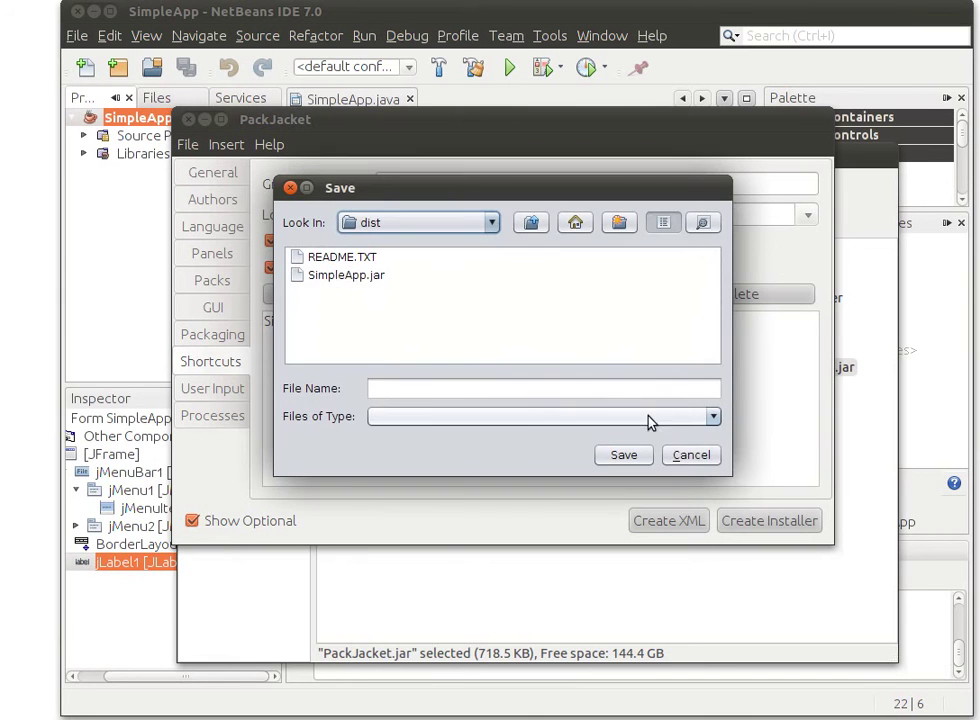
pyautogui.click(443, 393)
pyautogui.write('s')
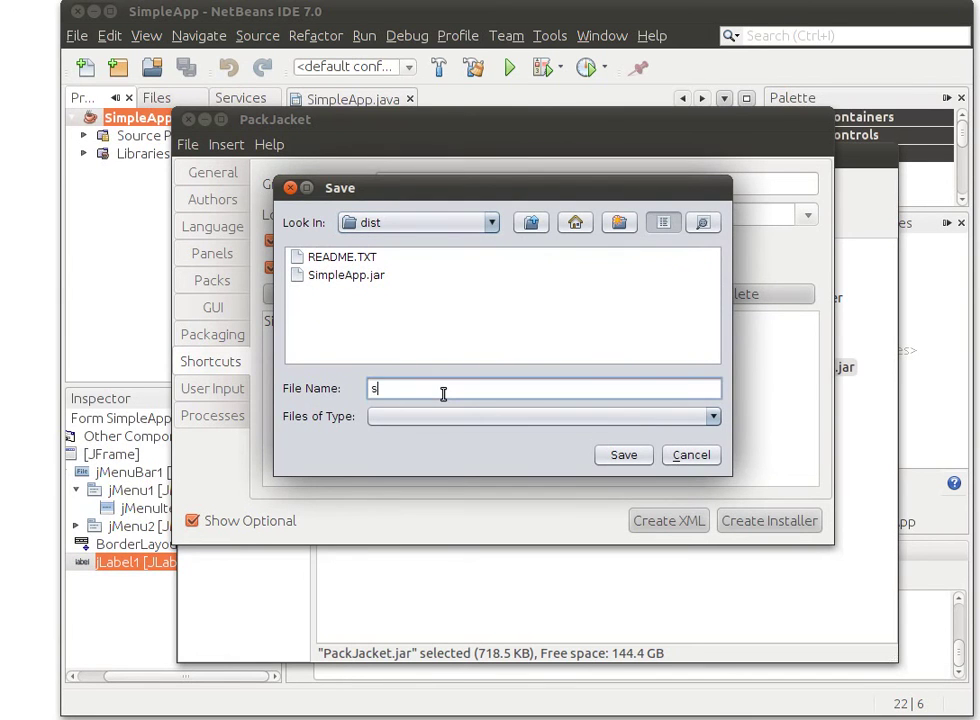
pyautogui.write('impleapp-1.0.exe')
pyautogui.click(525, 418)
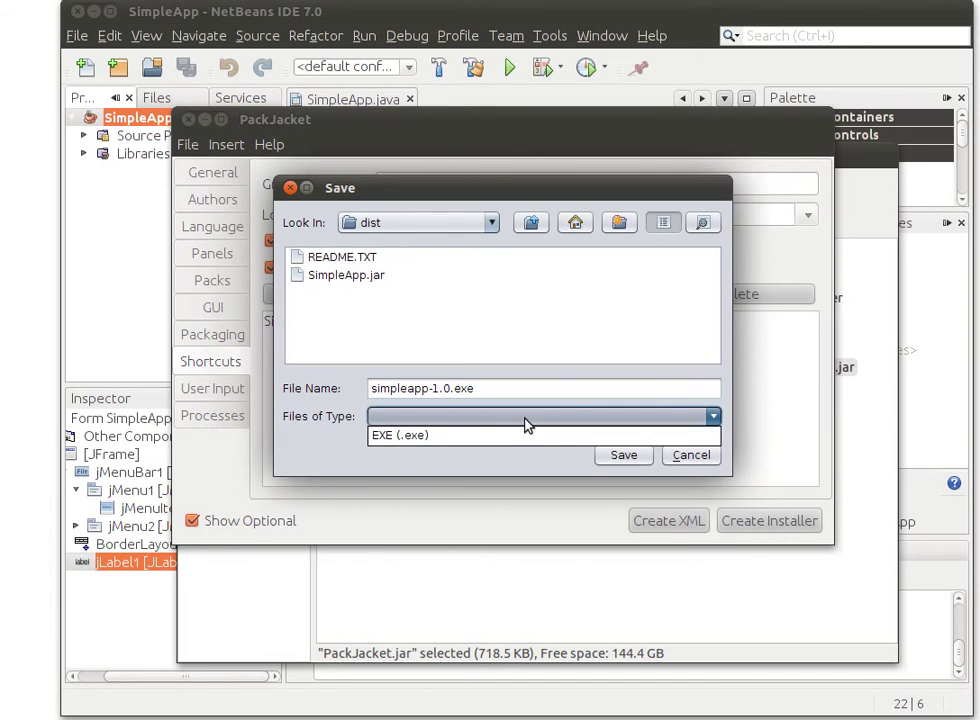
pyautogui.click(515, 435)
pyautogui.click(623, 455)
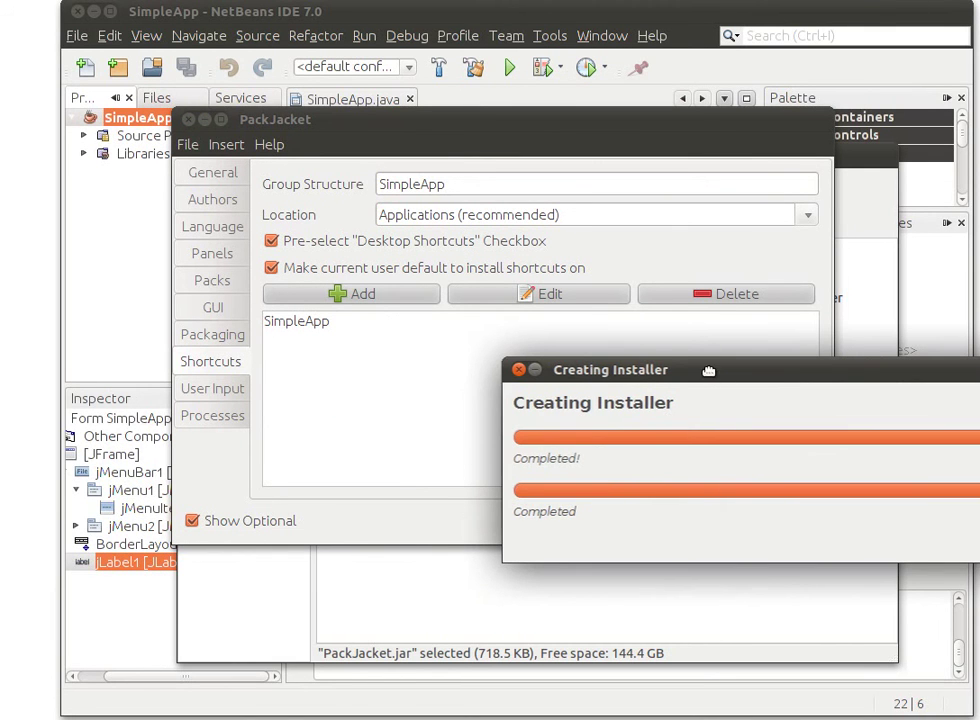
# Dismiss the completed progress window and close PackJacket without saving the project
pyautogui.moveTo(715, 373); pyautogui.dragTo(321, 316)
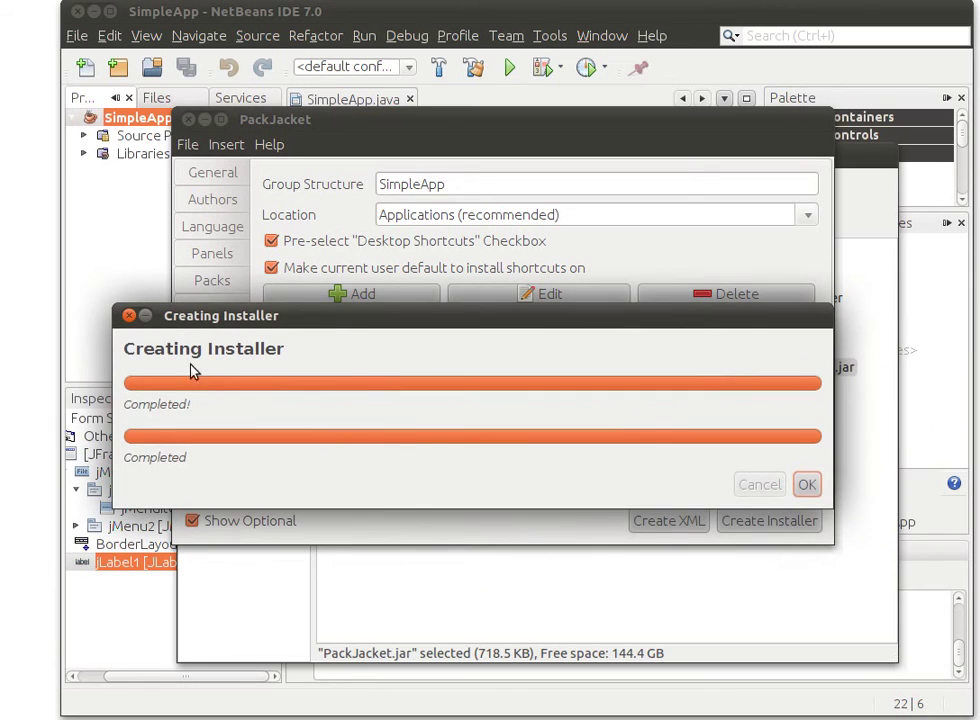
pyautogui.click(806, 486)
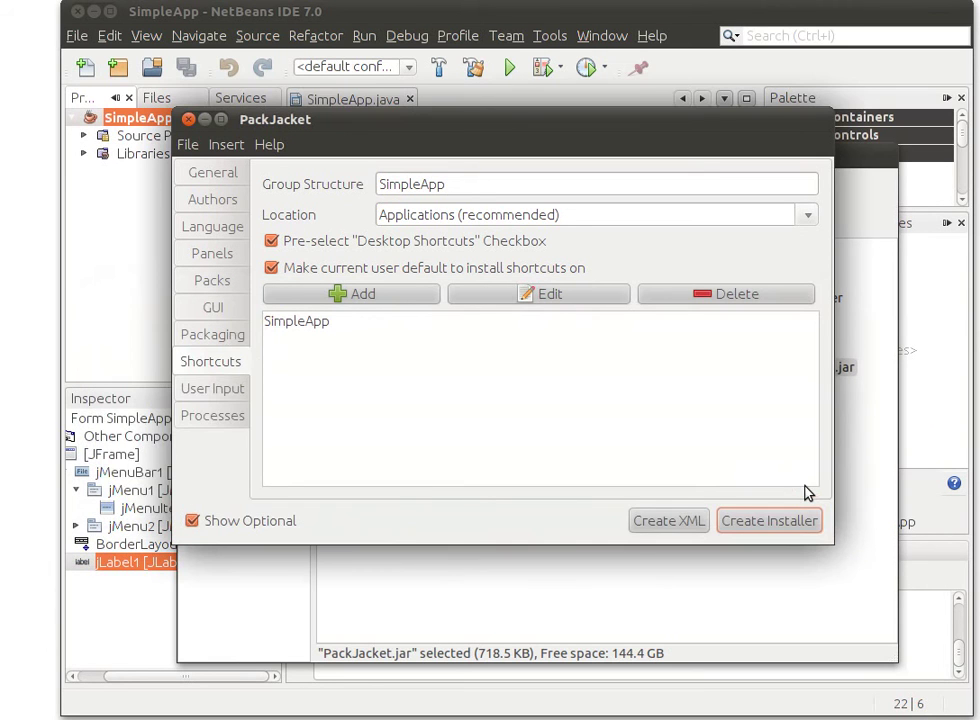
pyautogui.click(189, 121)
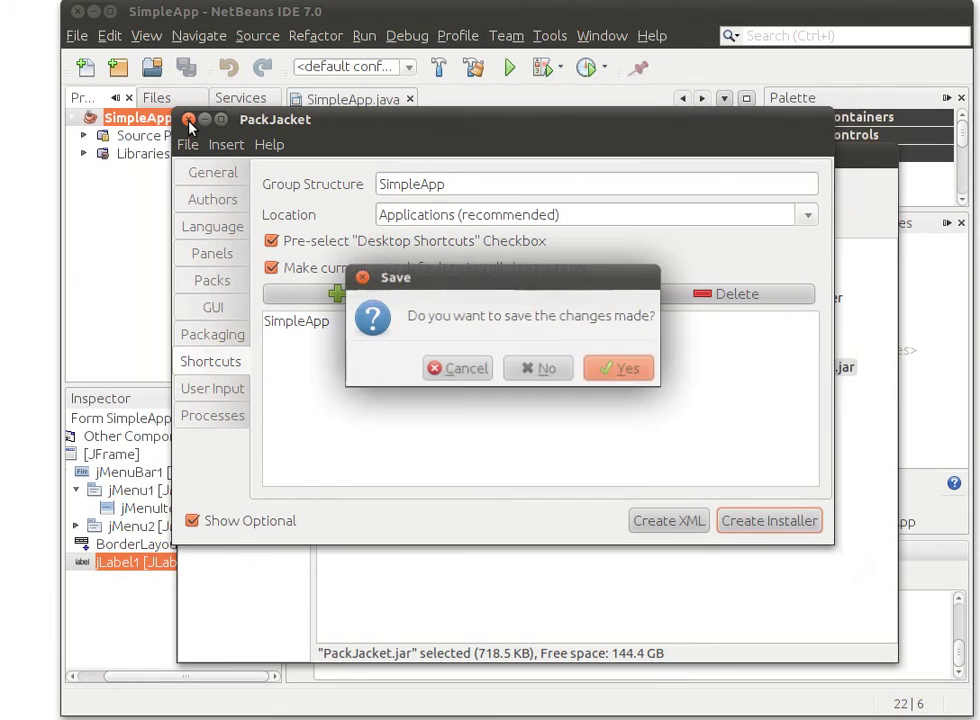
pyautogui.click(534, 368)
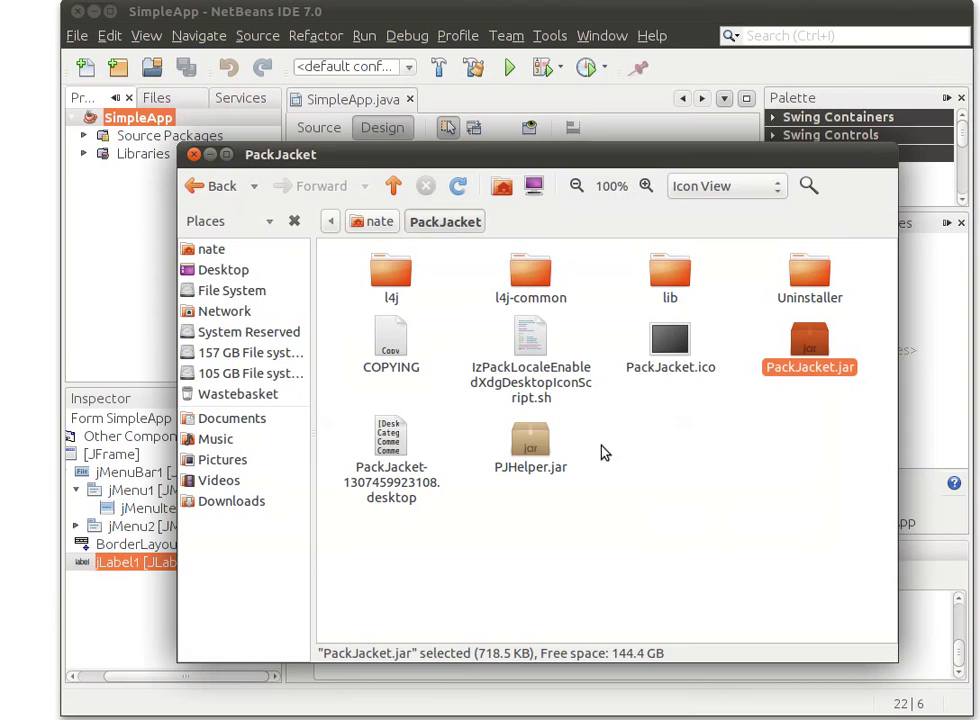
# Open SimpleApp > dist and select simpleapp-1.0.exe together with SimpleApp.jar
pyautogui.click(373, 223)
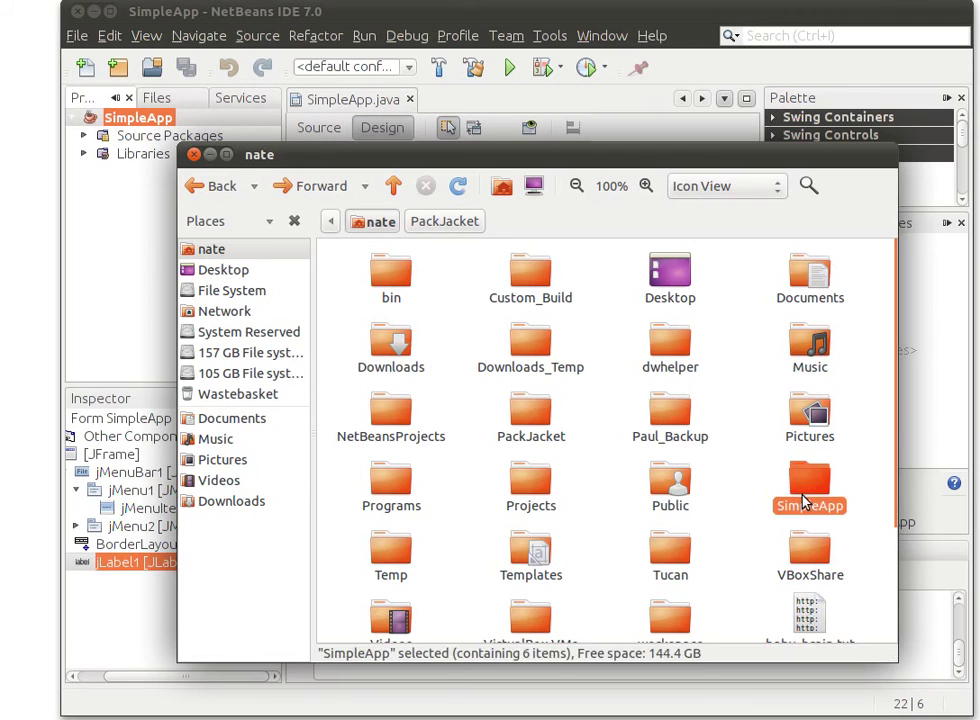
pyautogui.doubleClick(806, 492)
pyautogui.doubleClick(530, 311)
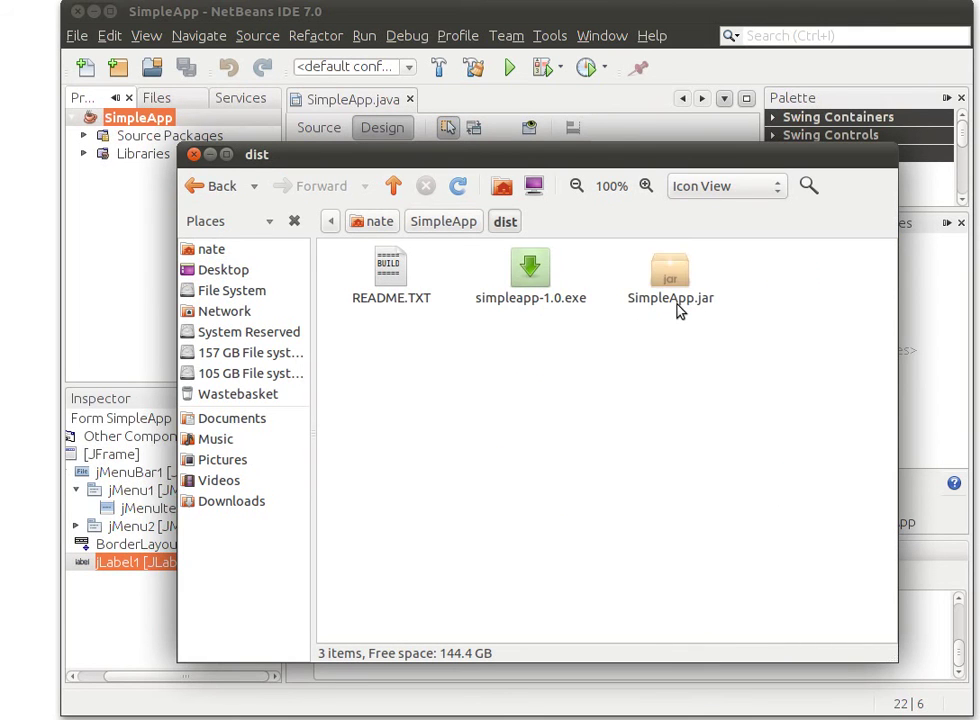
pyautogui.moveTo(733, 353); pyautogui.dragTo(483, 240)
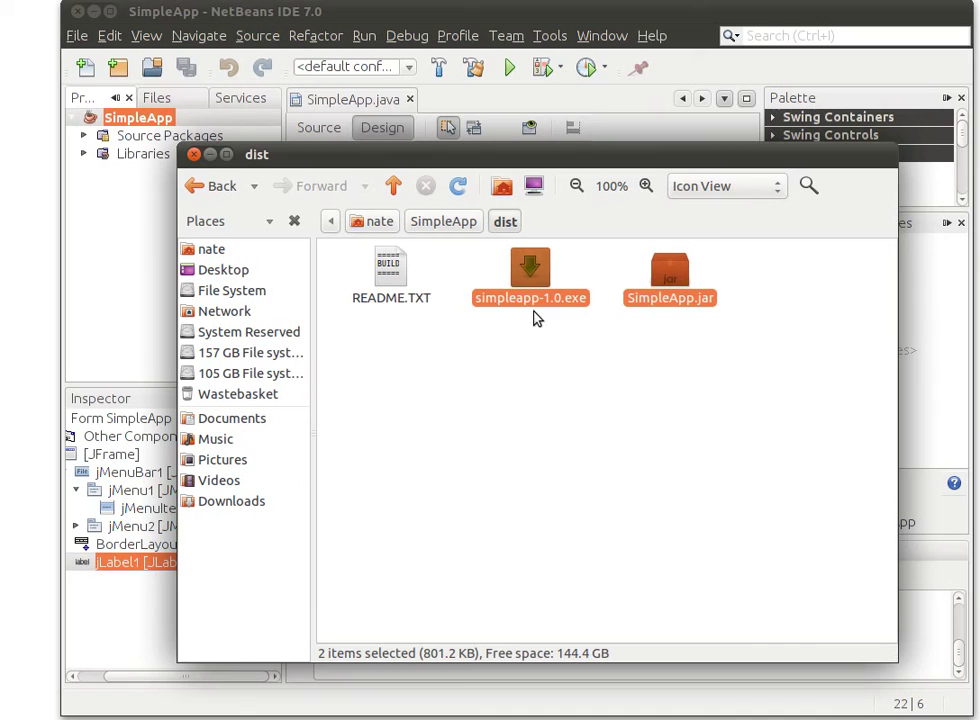
pyautogui.click(529, 365)
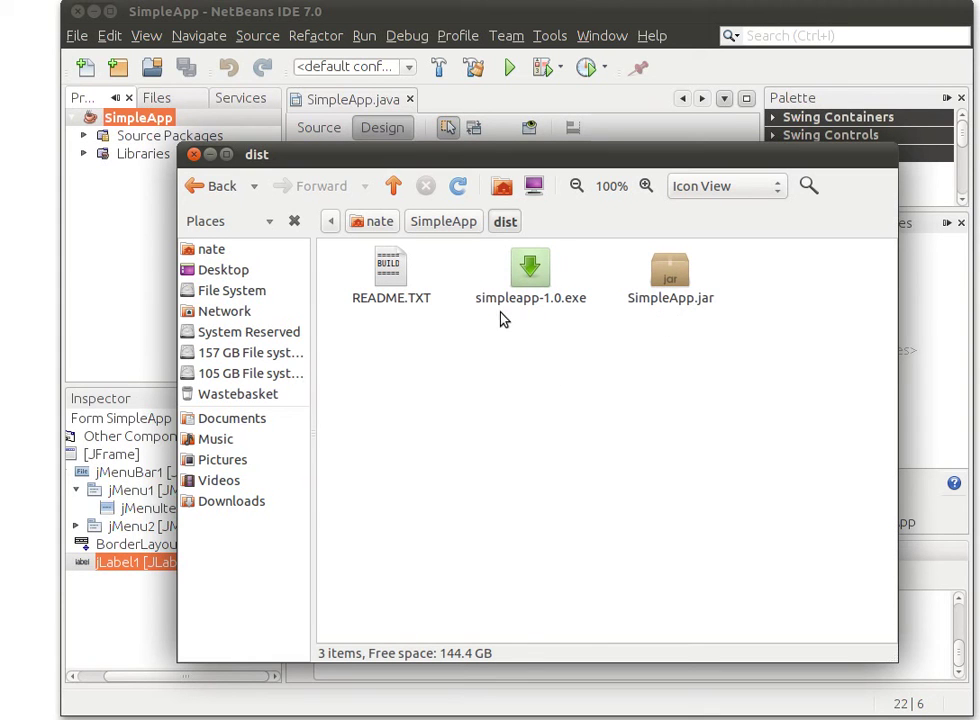
pyautogui.moveTo(746, 409); pyautogui.dragTo(466, 251)
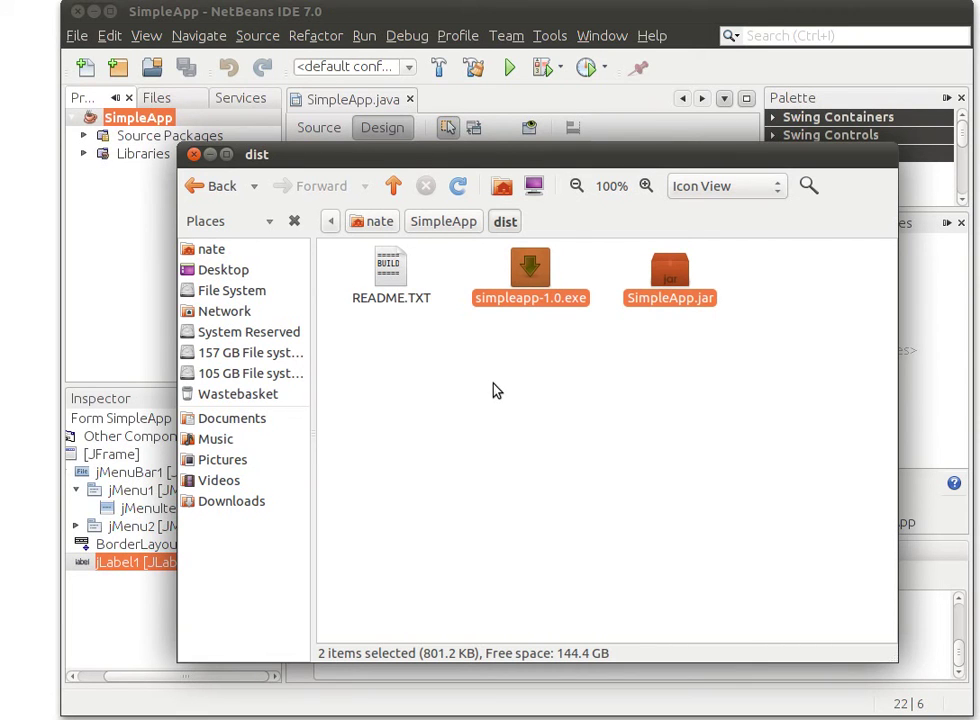
pyautogui.moveTo(667, 387); pyautogui.dragTo(478, 271)
# Copy simpleapp-1.0.exe and SimpleApp.jar, then switch to the Windows 7 VirtualBox window
pyautogui.rightClick(536, 276)
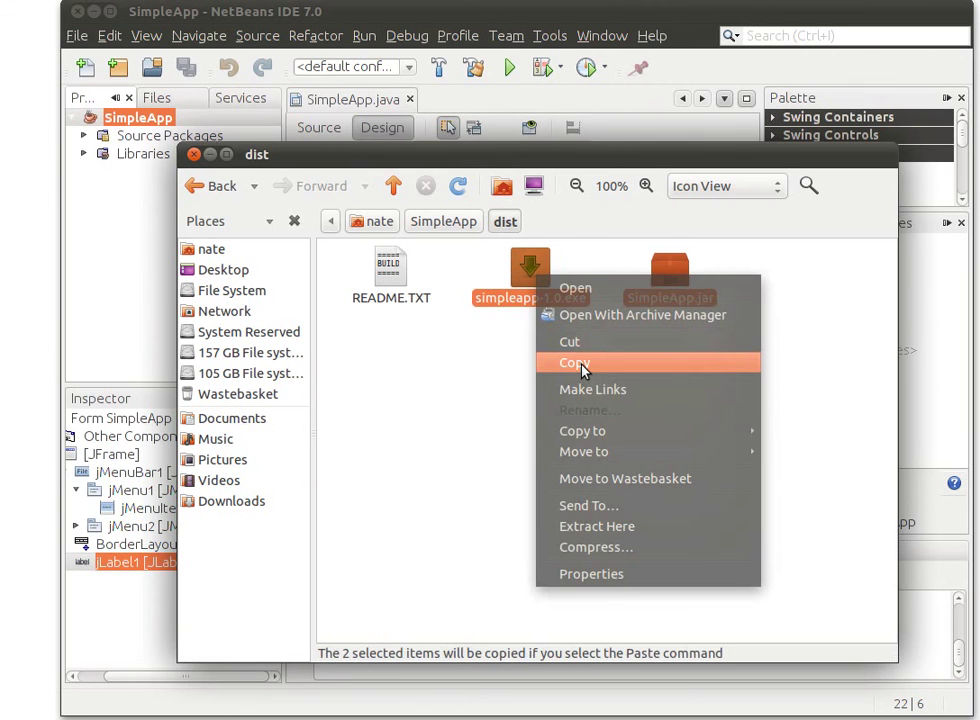
pyautogui.click(583, 366)
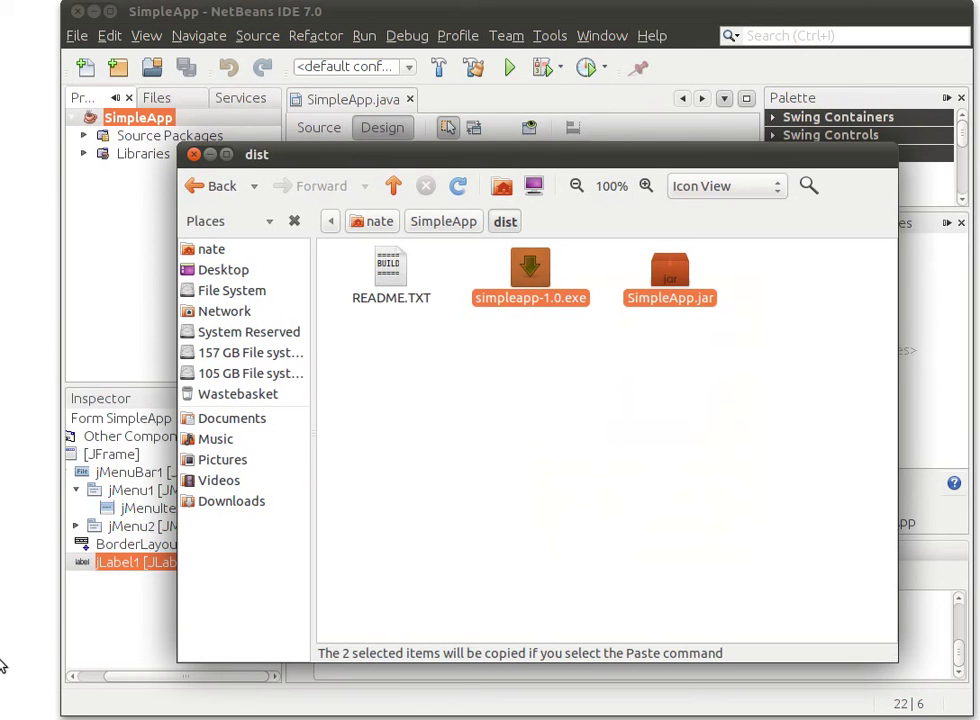
pyautogui.moveTo(3, 665)
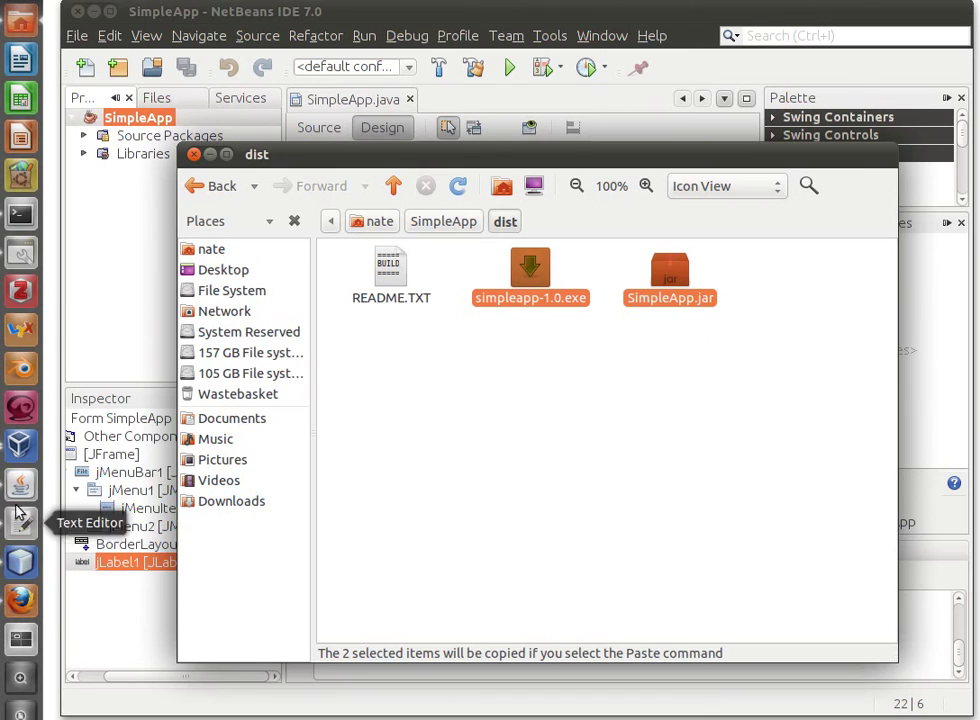
pyautogui.click(24, 408)
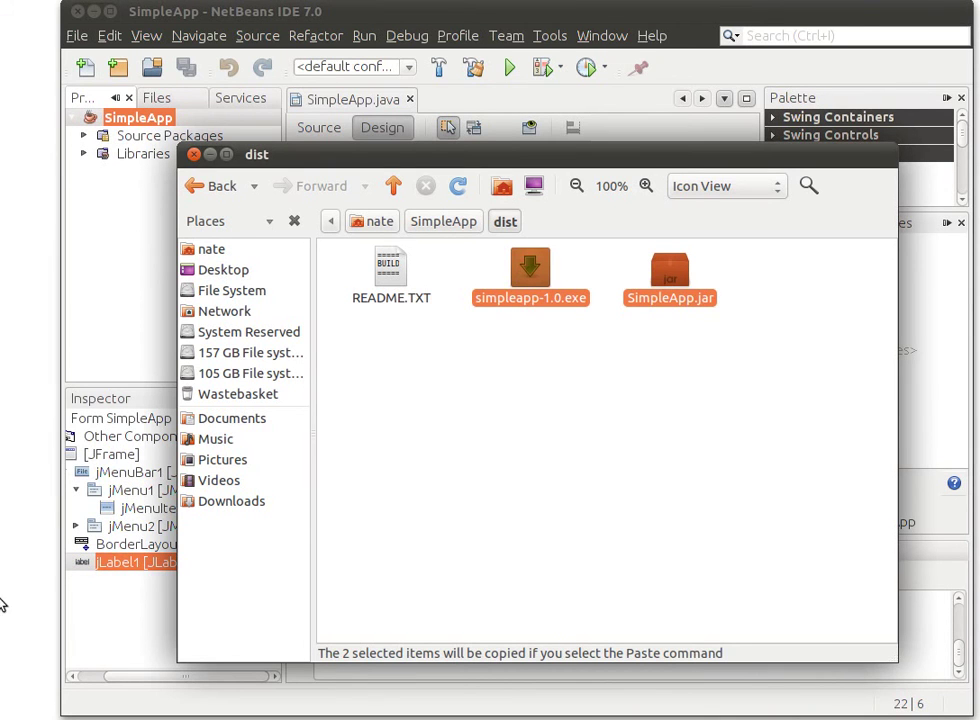
pyautogui.moveTo(3, 427)
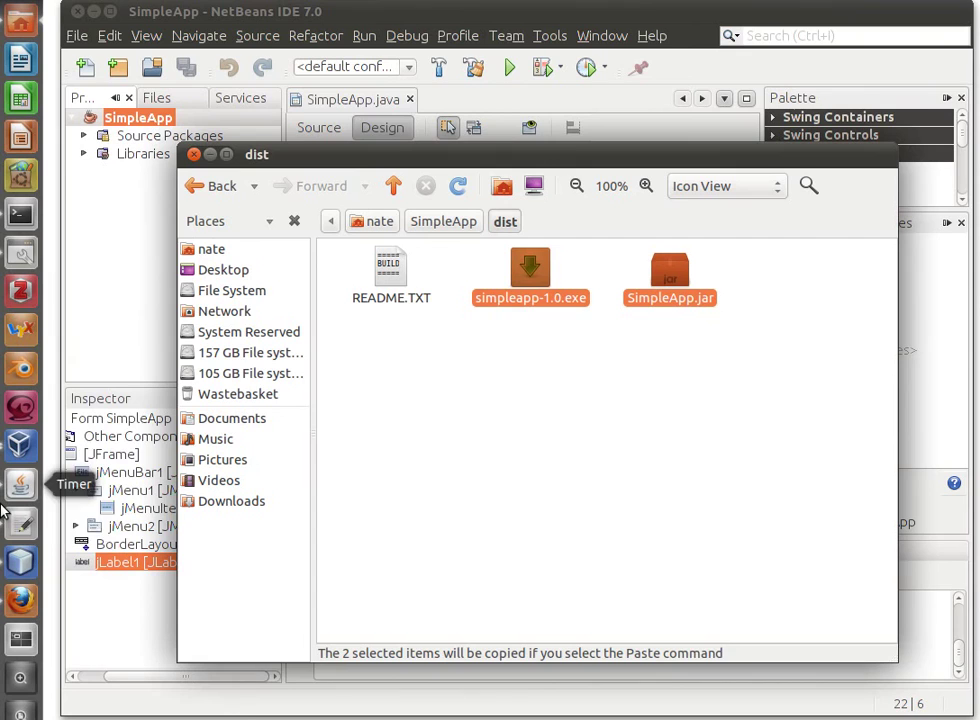
pyautogui.click(19, 447)
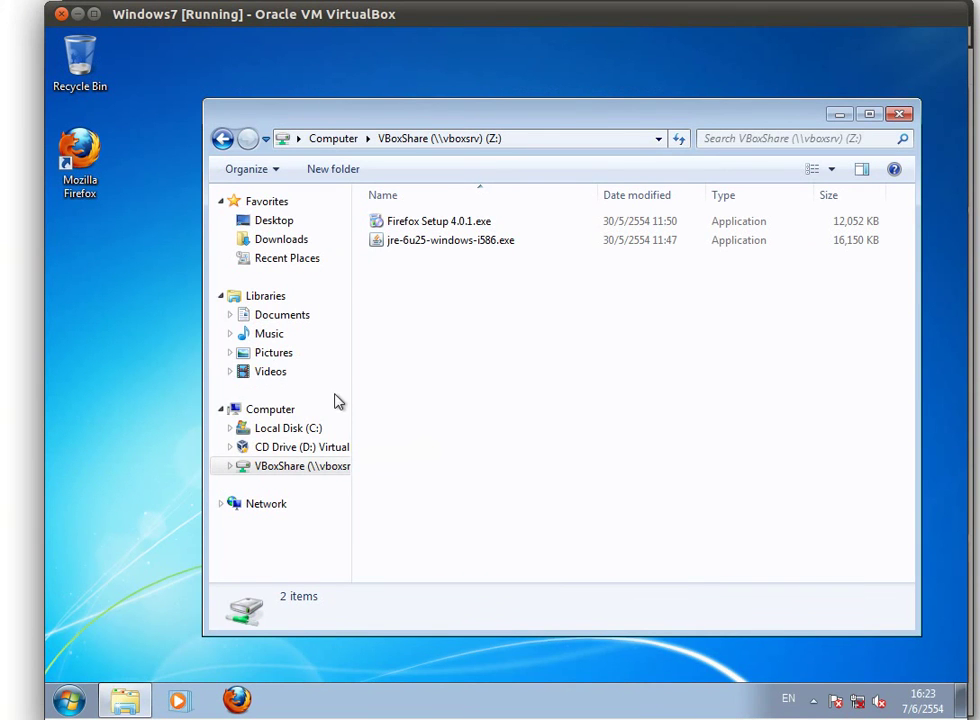
# Paste the two copied files into the nate > VBoxShare folder in Nautilus
pyautogui.moveTo(381, 118); pyautogui.dragTo(363, 77)
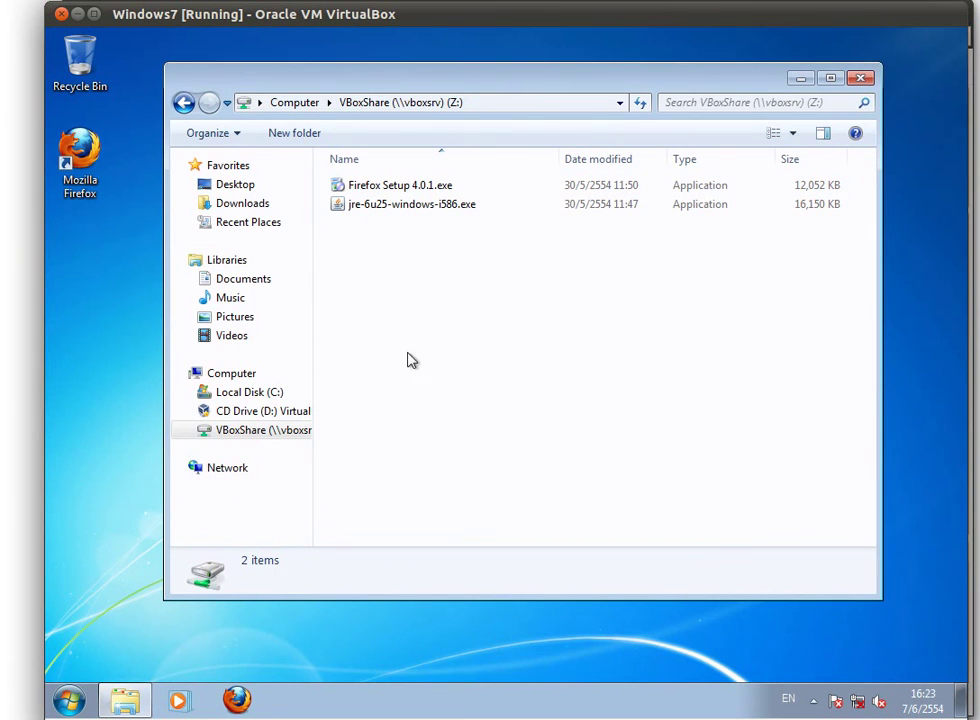
pyautogui.rightClick(427, 304)
pyautogui.moveTo(3, 600)
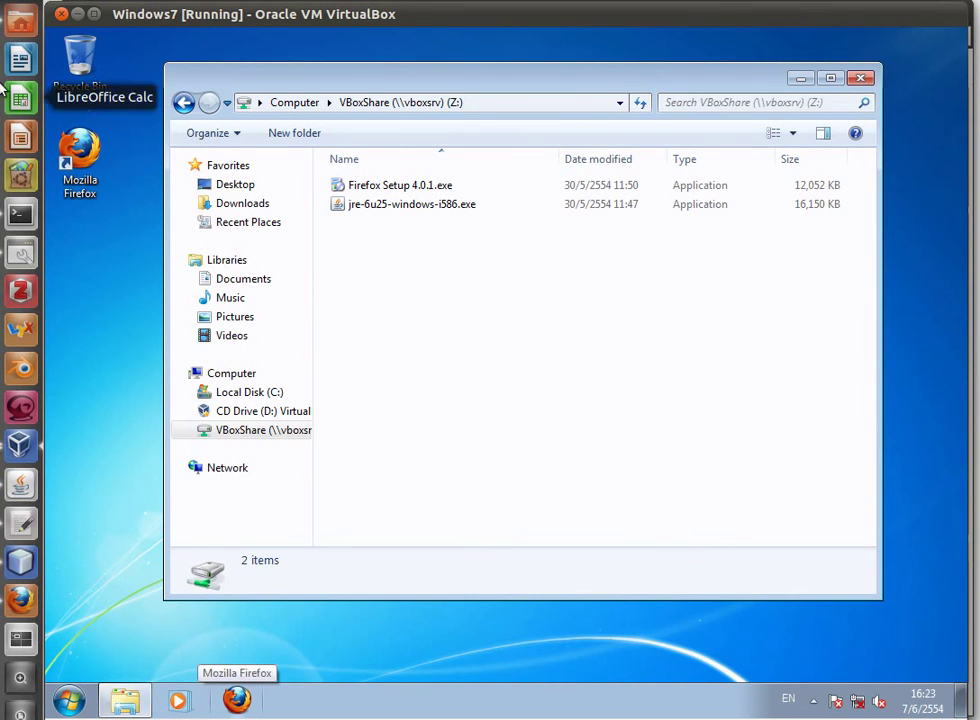
pyautogui.click(22, 27)
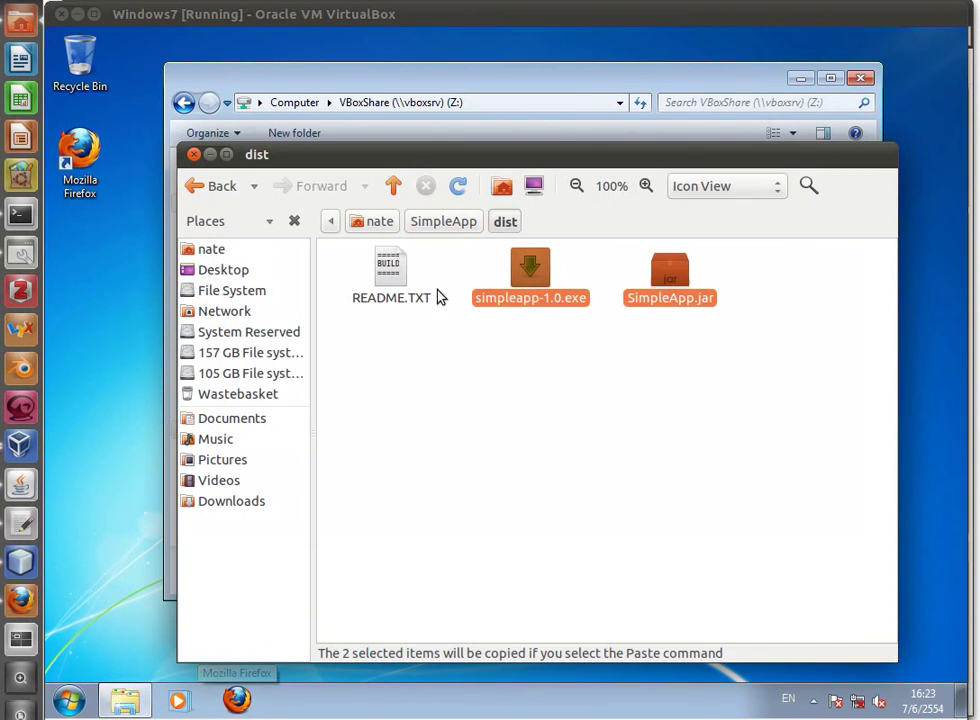
pyautogui.click(385, 228)
pyautogui.doubleClick(818, 567)
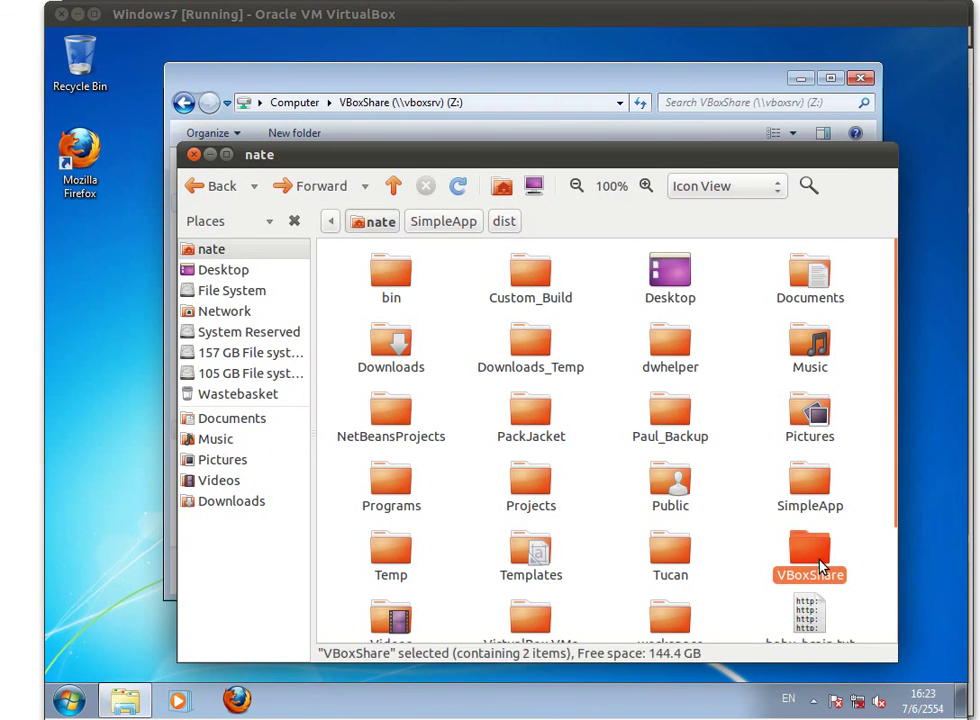
pyautogui.rightClick(435, 374)
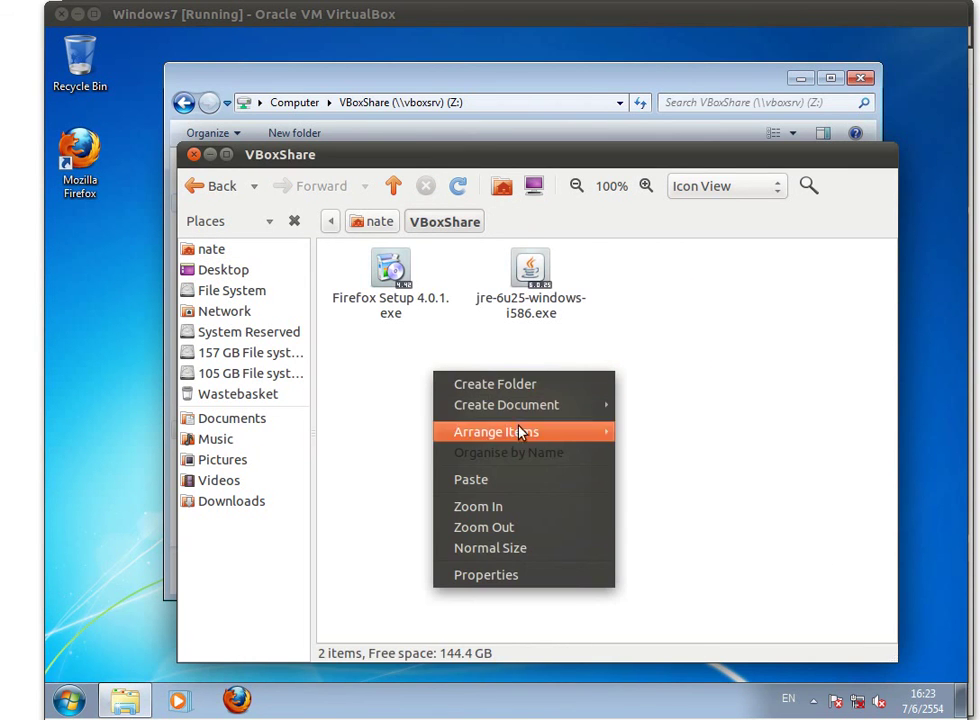
pyautogui.click(509, 478)
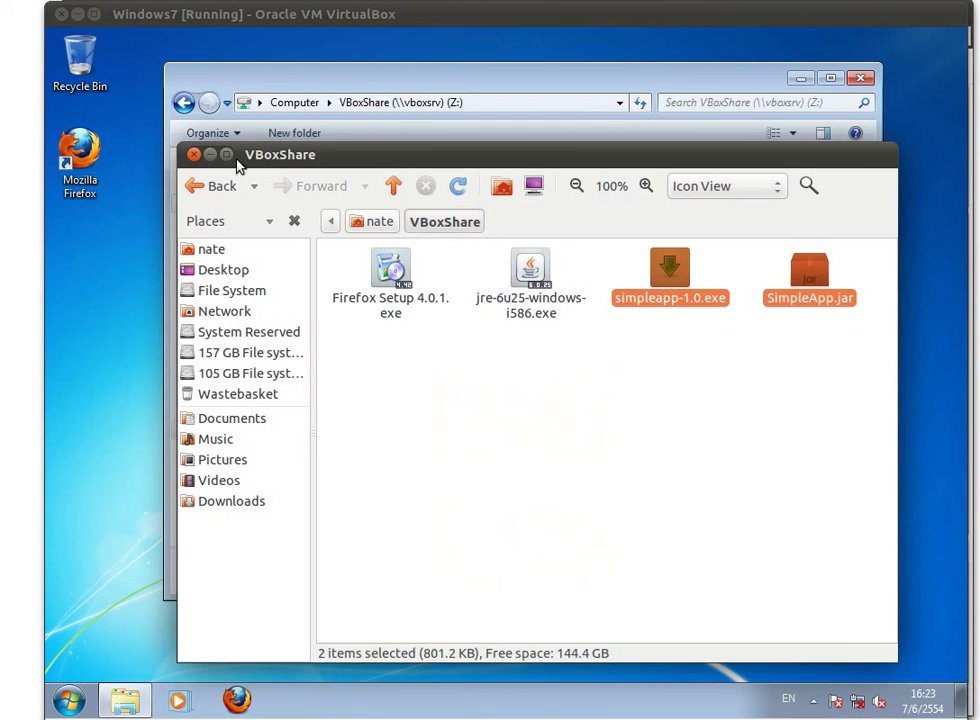
# Refresh the VBoxShare (Z:) listing in the Windows 7 Explorer to show the new files
pyautogui.moveTo(418, 170); pyautogui.dragTo(415, 400)
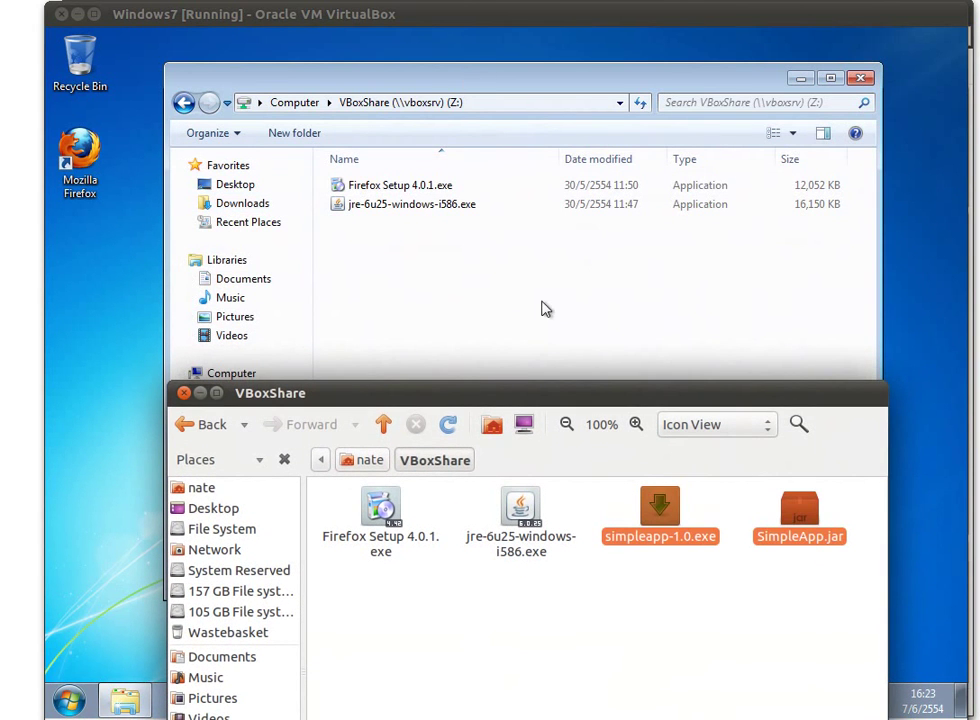
pyautogui.click(492, 83)
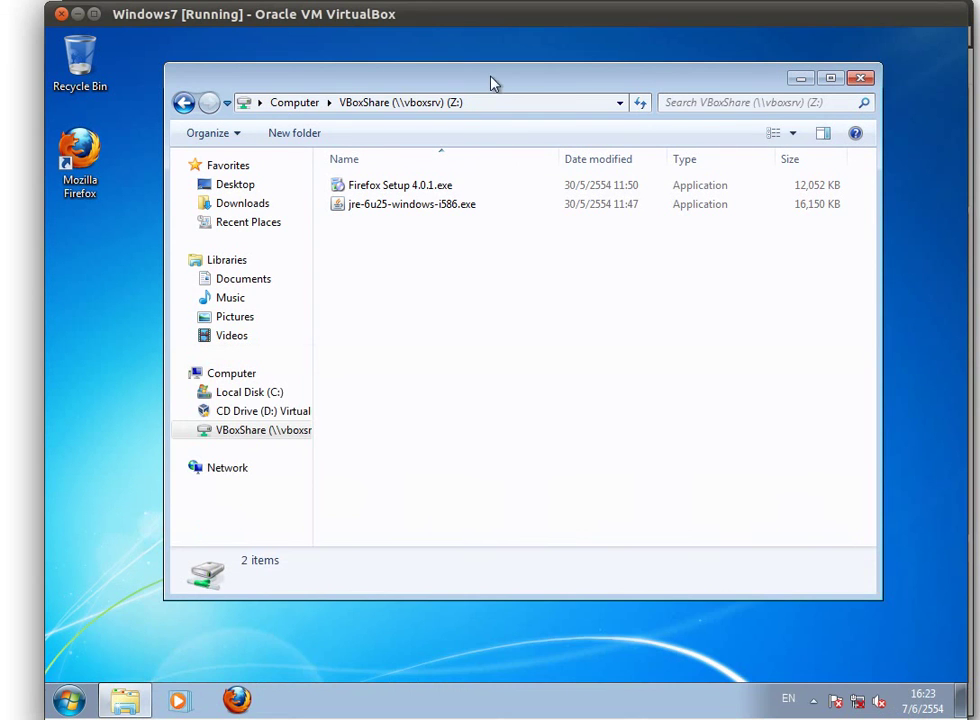
pyautogui.rightClick(393, 315)
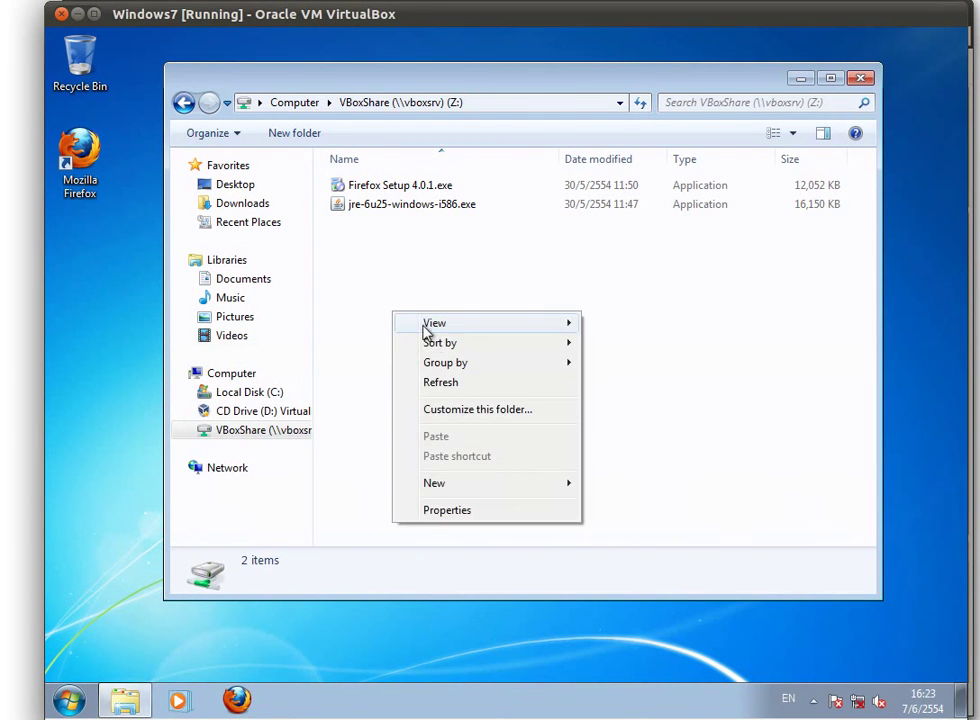
pyautogui.click(452, 384)
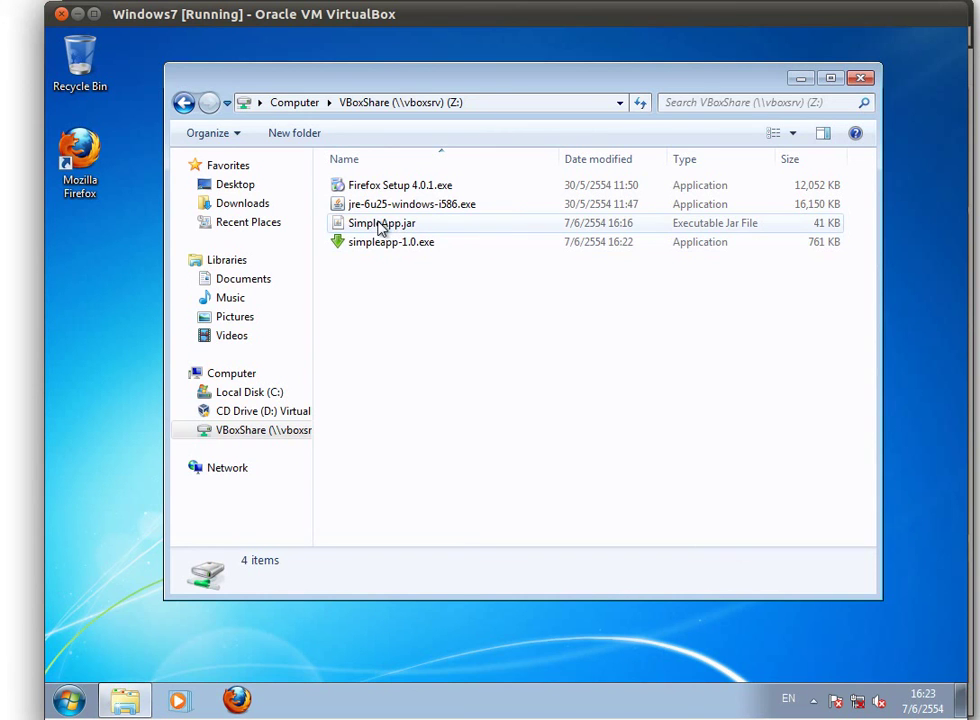
# Test-run SimpleApp.jar, close its window, and check simpleapp-1.0.exe's details
pyautogui.doubleClick(384, 226)
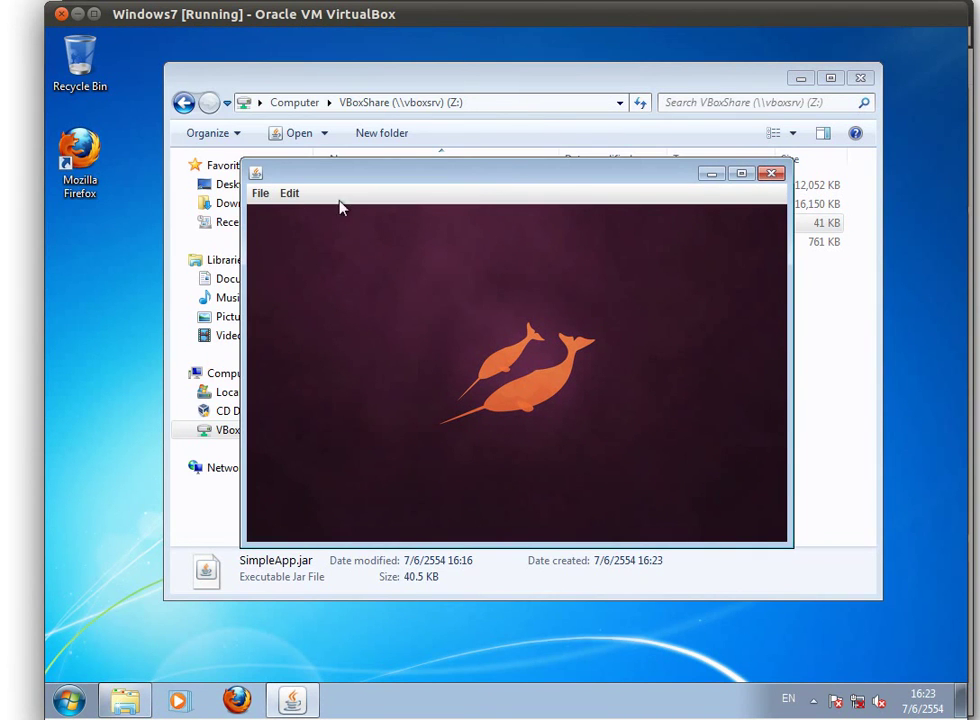
pyautogui.click(259, 193)
pyautogui.click(267, 221)
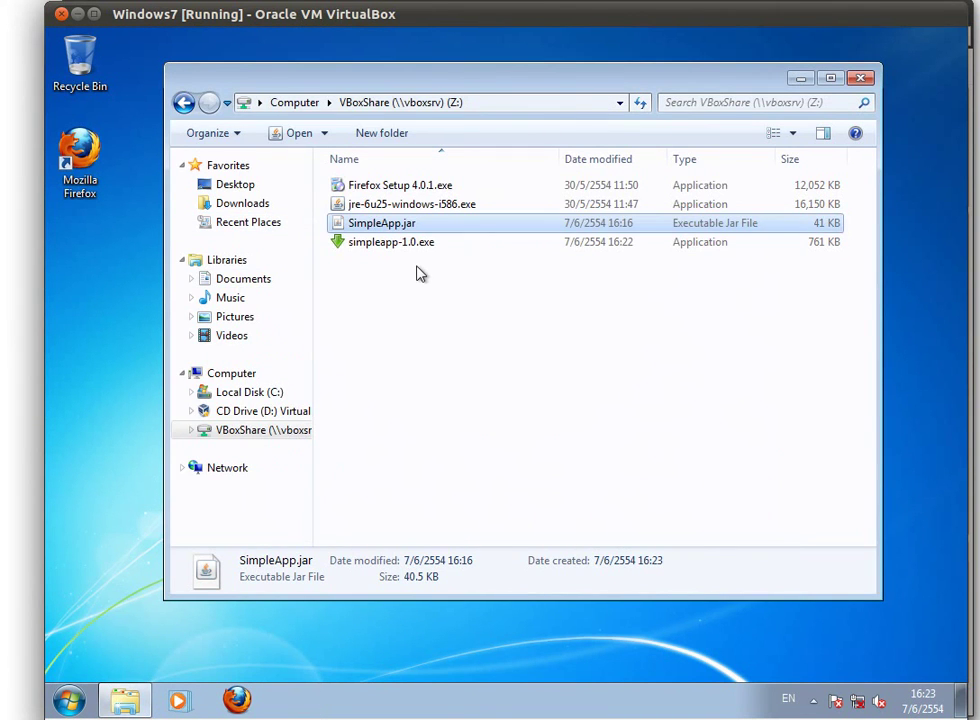
pyautogui.click(420, 275)
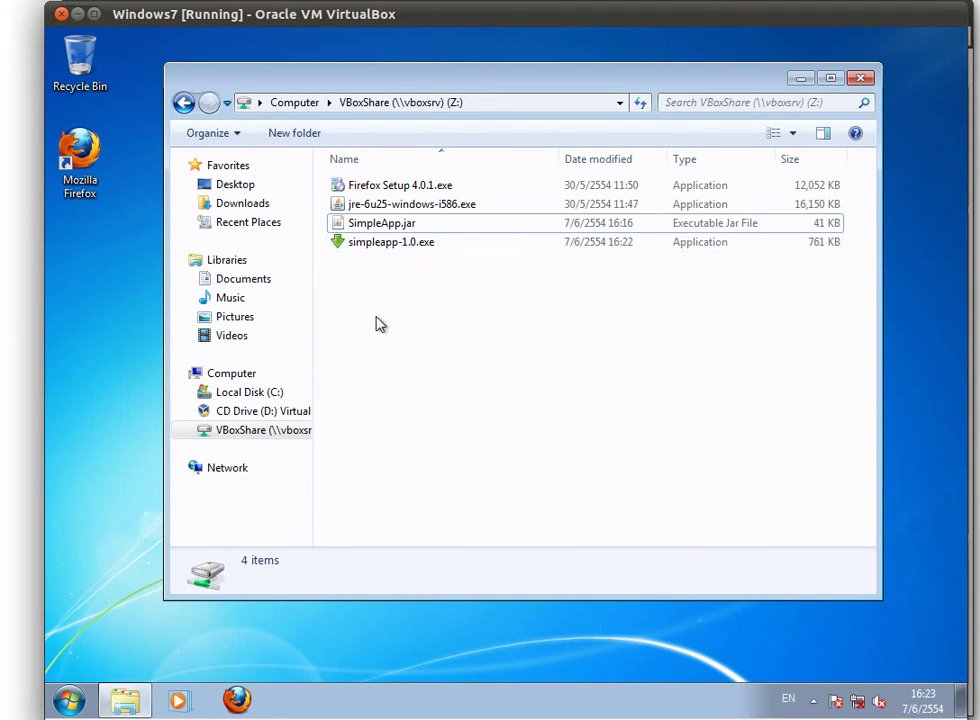
pyautogui.click(376, 244)
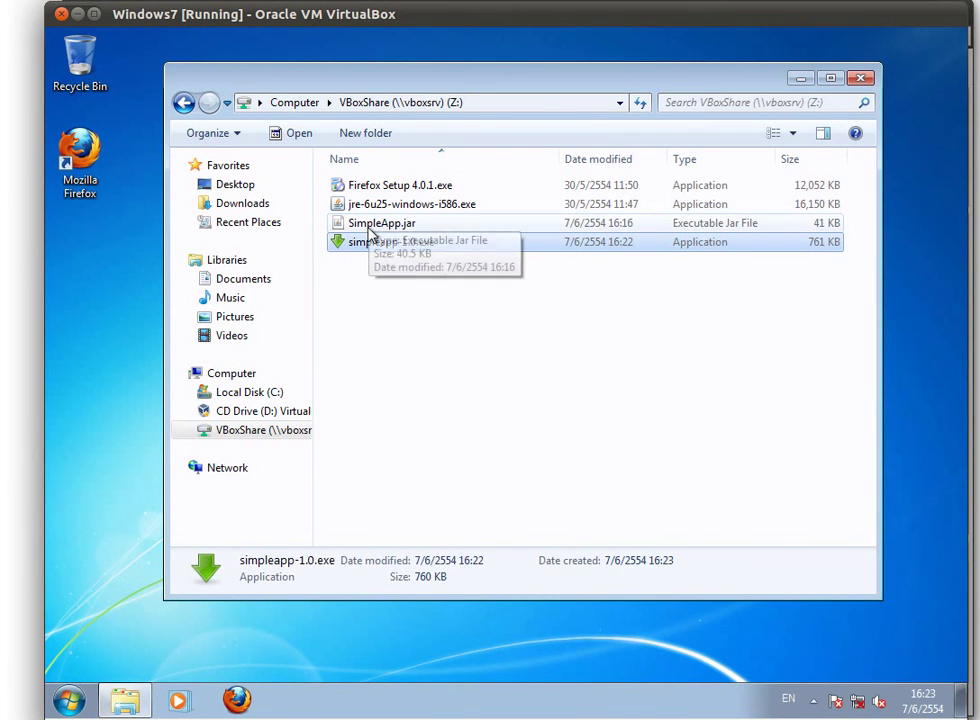
pyautogui.click(357, 291)
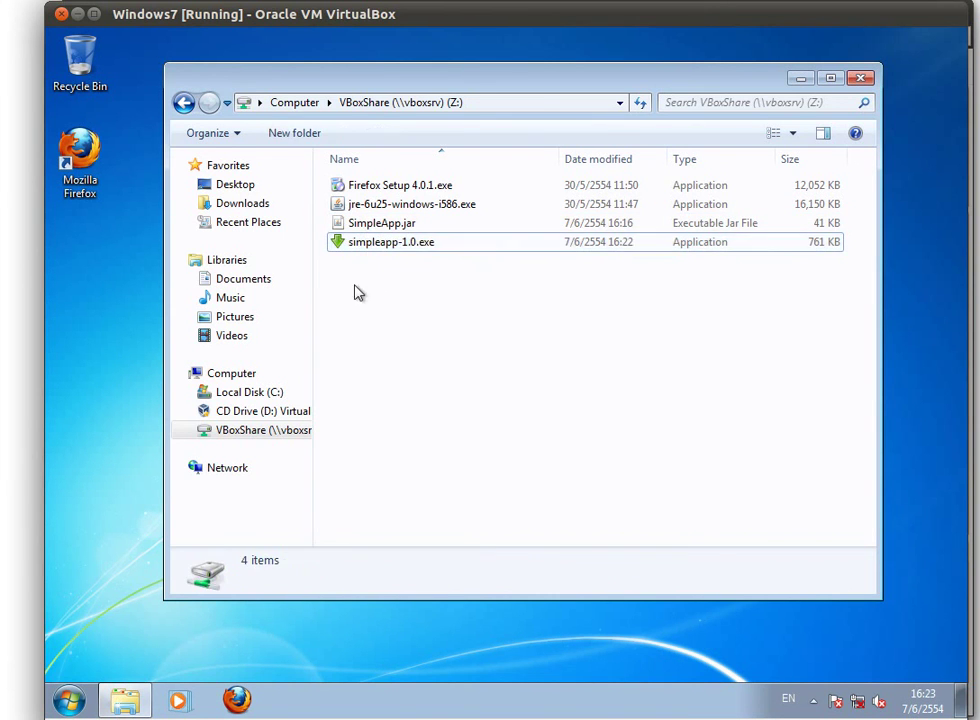
# Permanently delete SimpleApp.jar from the VBoxShare (Z:) drive
pyautogui.click(377, 232)
pyautogui.rightClick(377, 232)
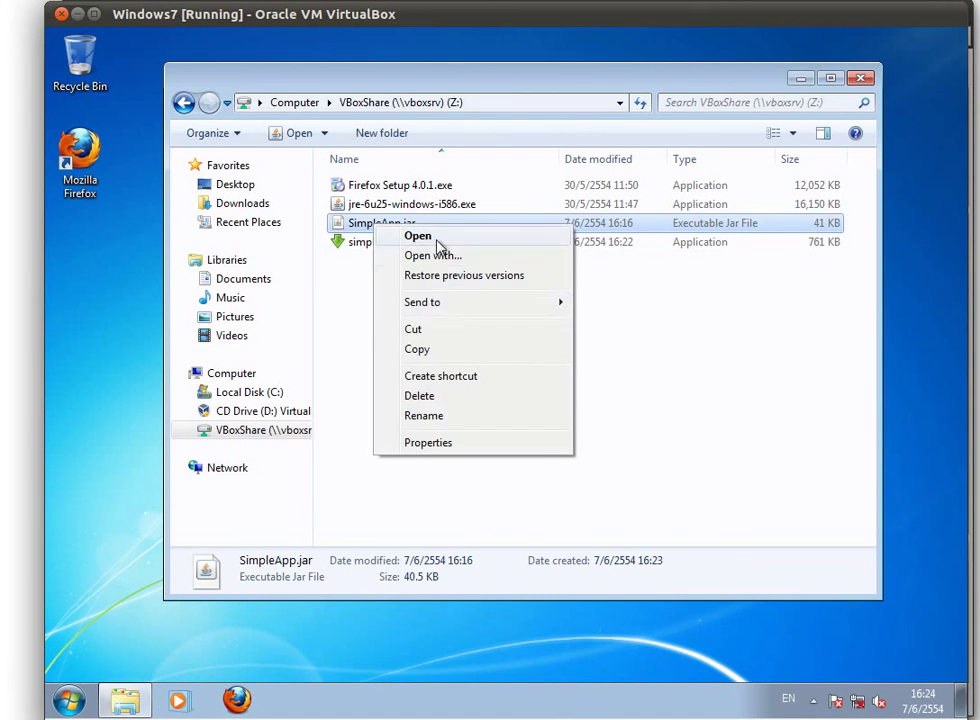
pyautogui.click(430, 390)
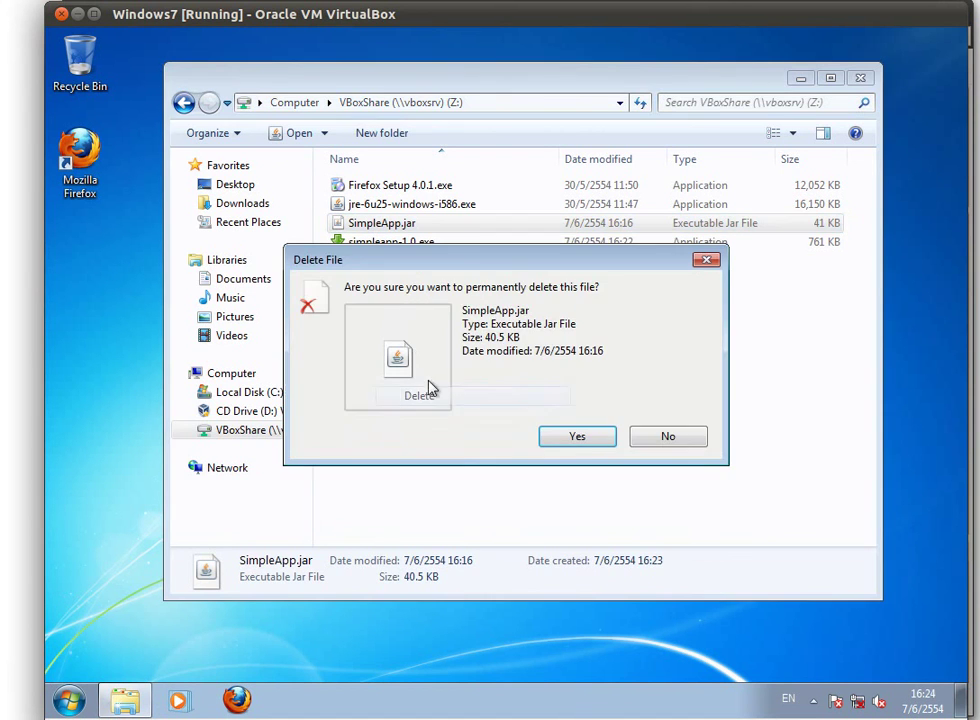
pyautogui.click(579, 441)
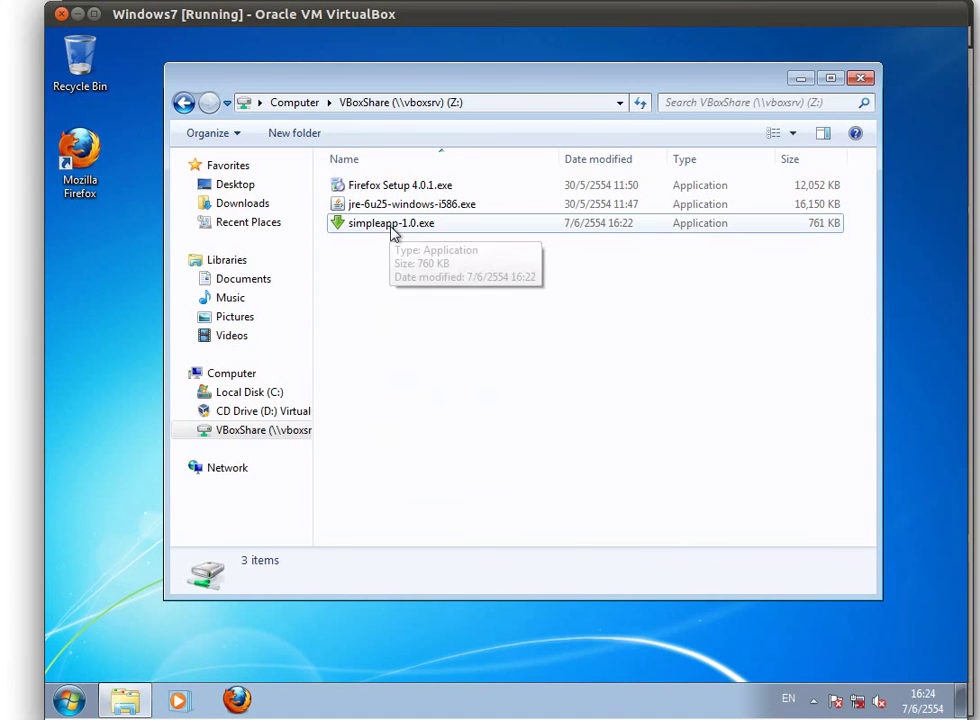
# Launch simpleapp-1.0.exe and allow it past the security warning
pyautogui.doubleClick(379, 226)
pyautogui.moveTo(443, 252); pyautogui.dragTo(502, 308)
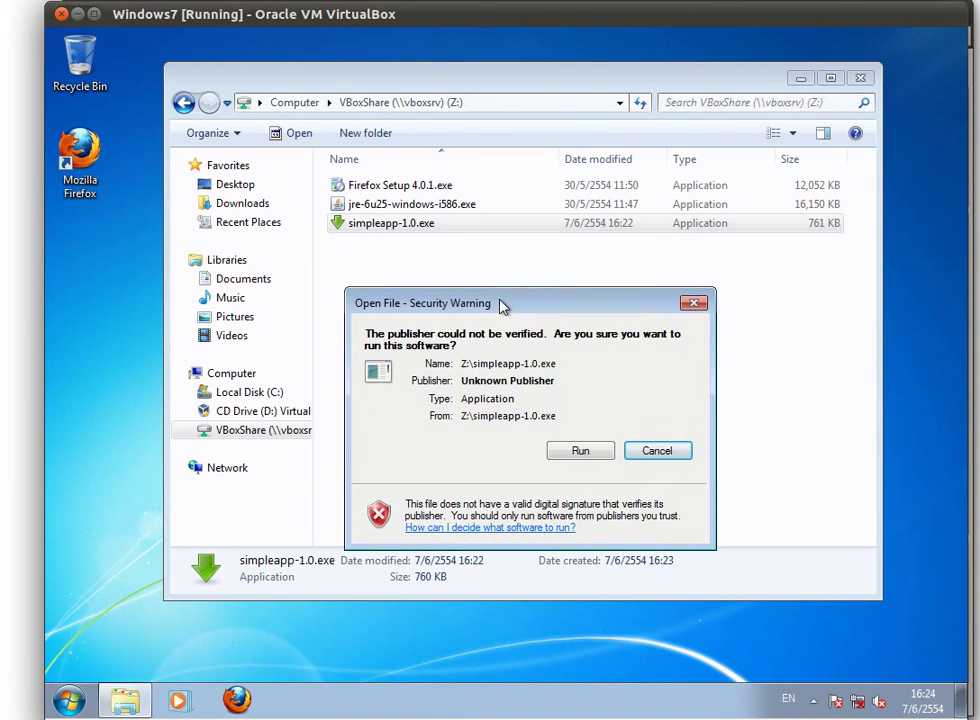
pyautogui.click(600, 449)
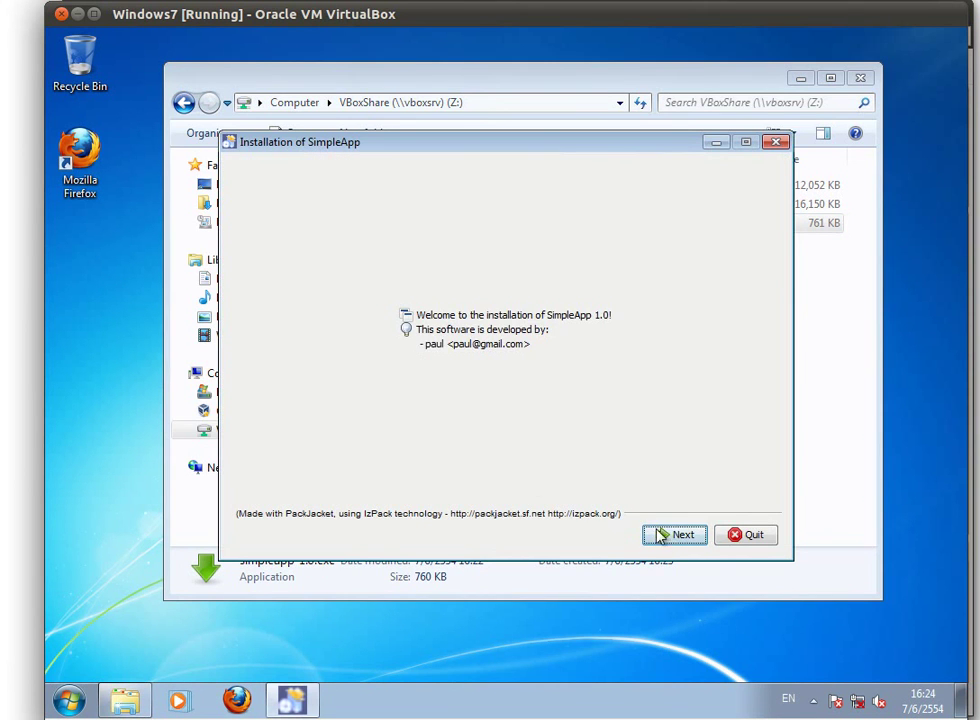
# Install SimpleApp into the existing folder with both shortcuts, then close the installer
pyautogui.click(675, 536)
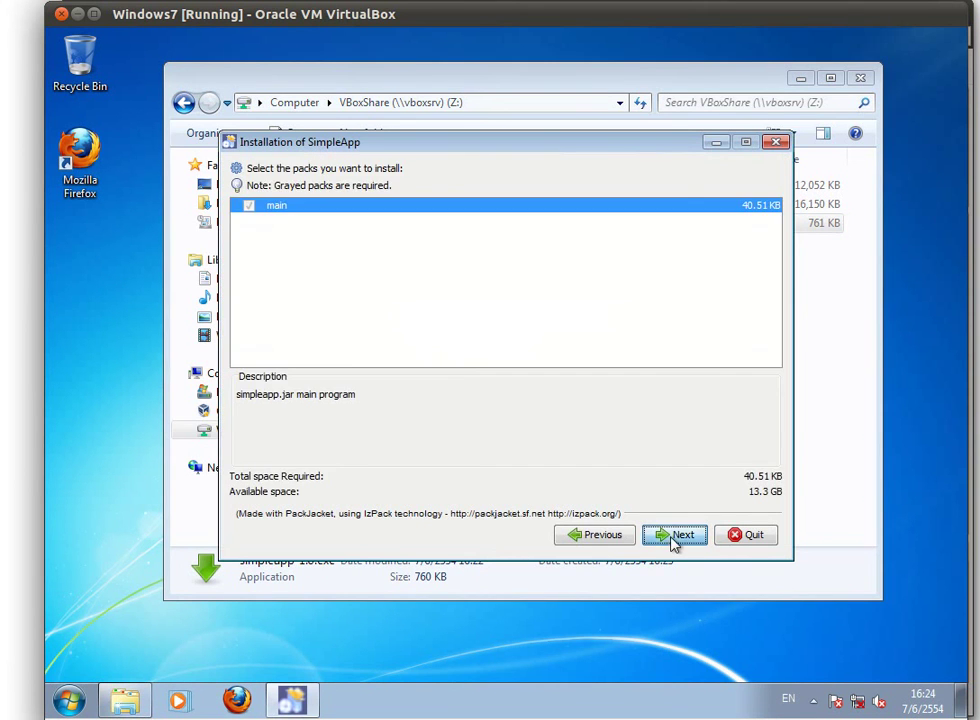
pyautogui.click(679, 538)
pyautogui.click(679, 538)
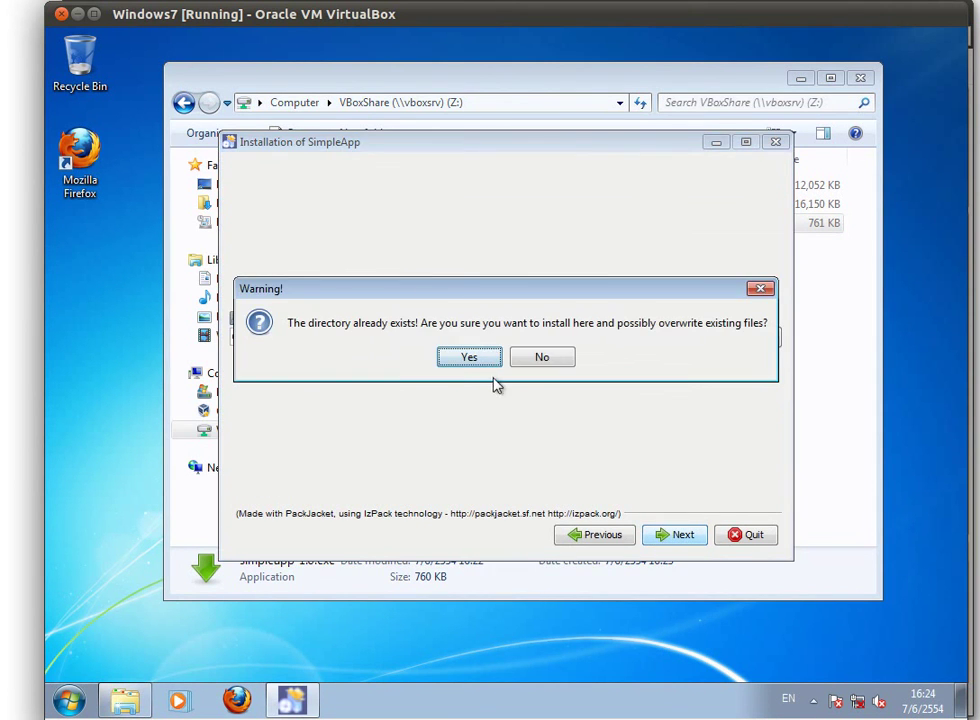
pyautogui.click(473, 359)
pyautogui.click(680, 535)
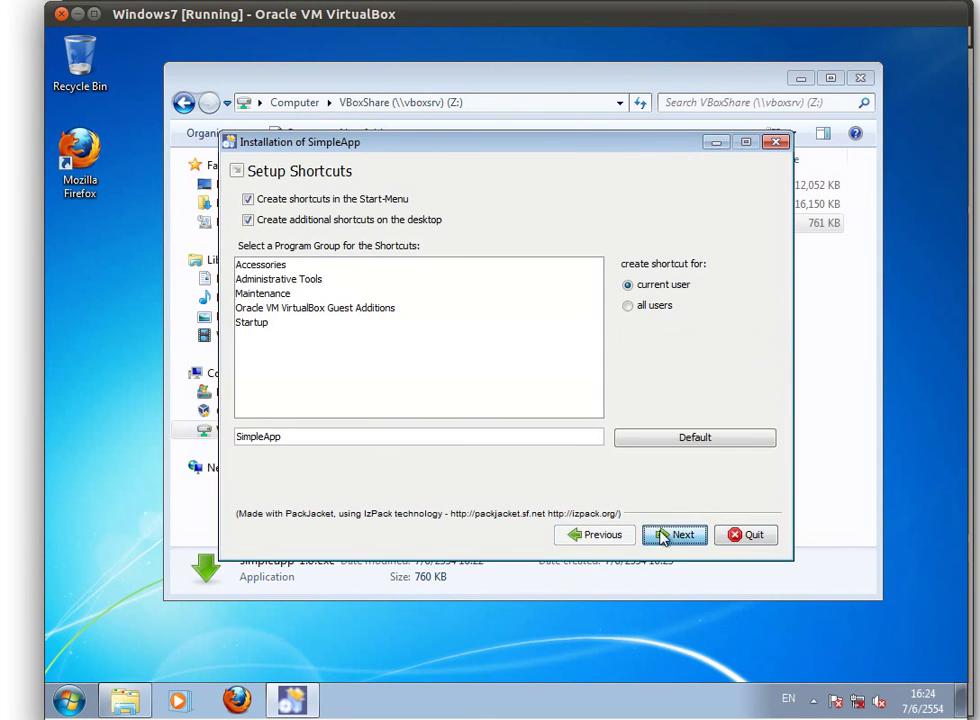
pyautogui.click(680, 537)
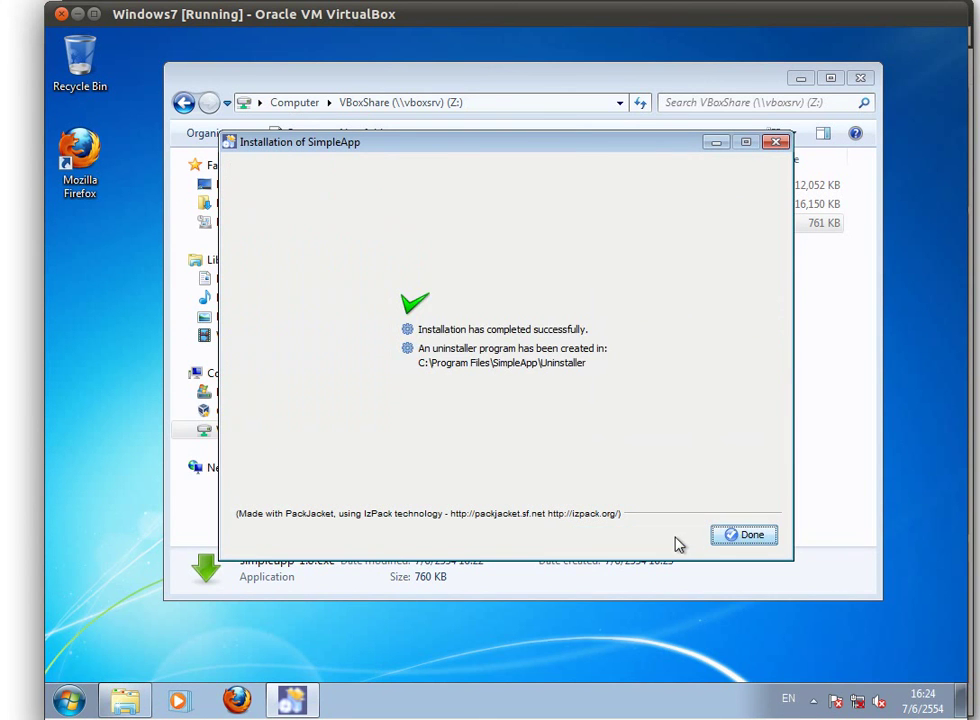
pyautogui.click(742, 535)
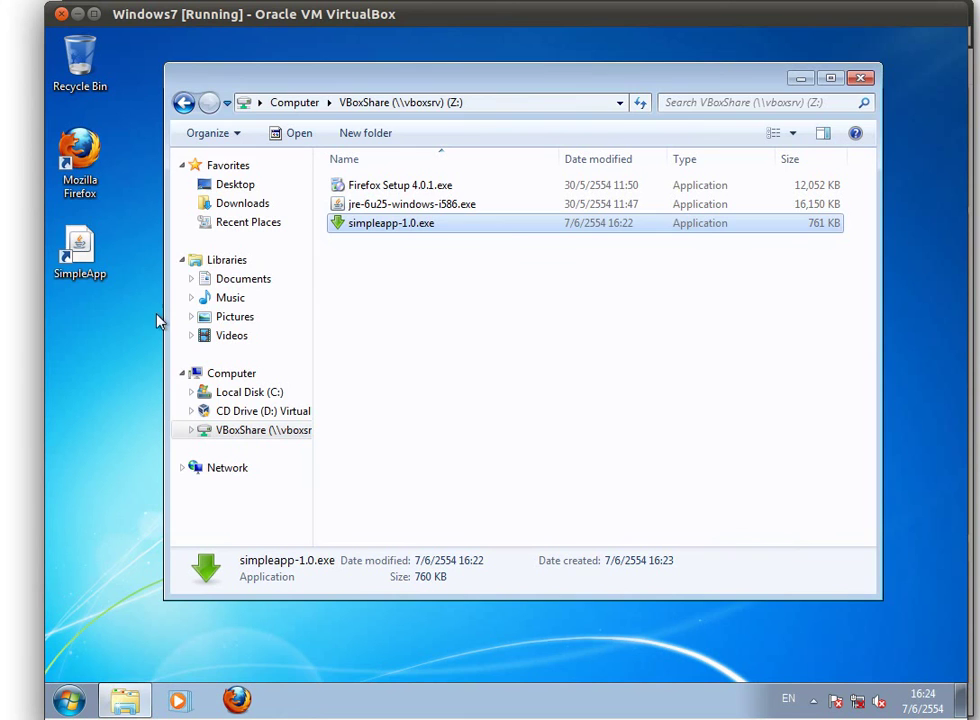
pyautogui.doubleClick(79, 262)
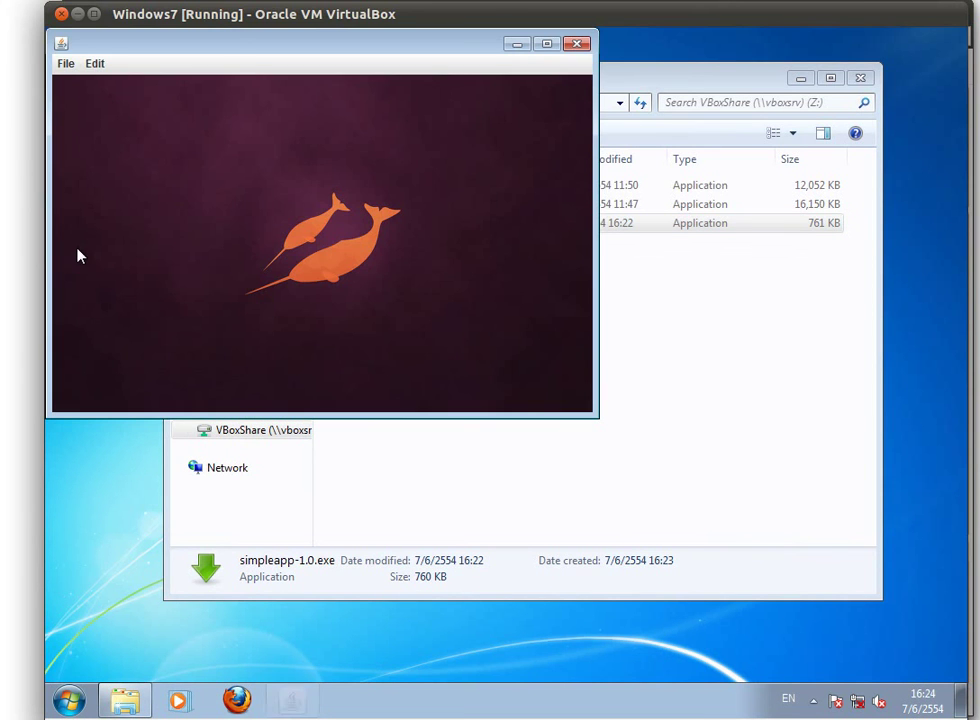
pyautogui.moveTo(372, 44); pyautogui.dragTo(563, 254)
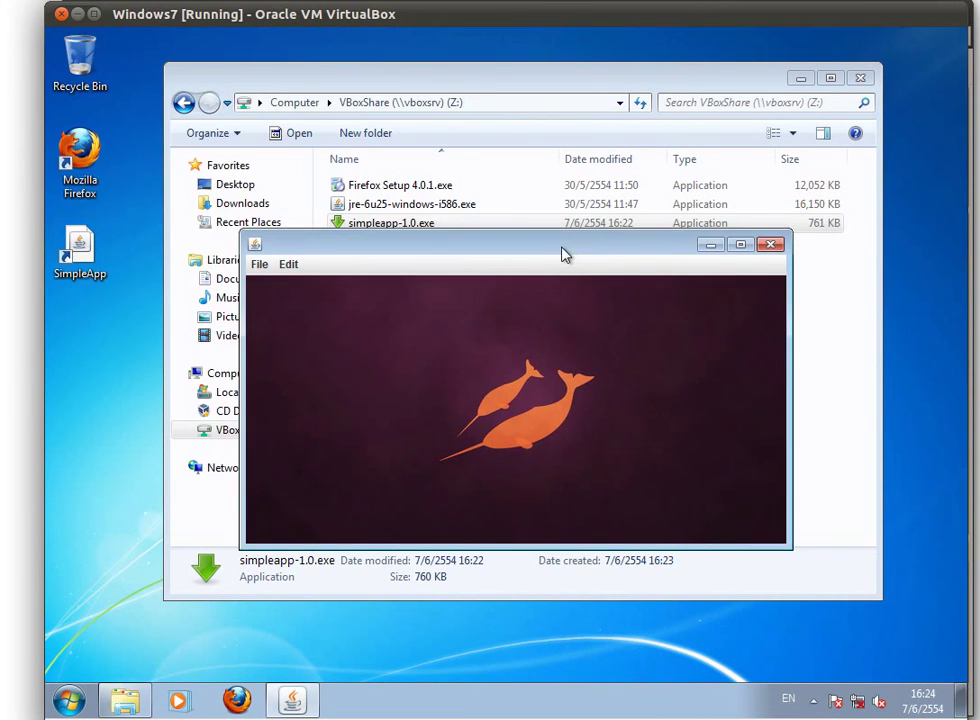
pyautogui.click(261, 285)
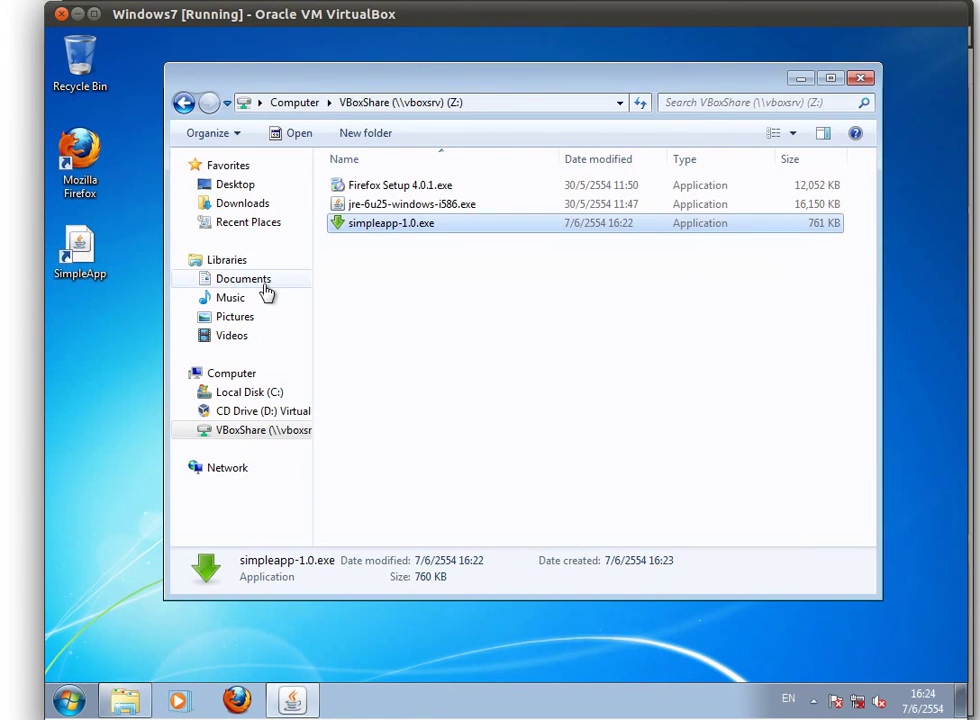
pyautogui.click(68, 700)
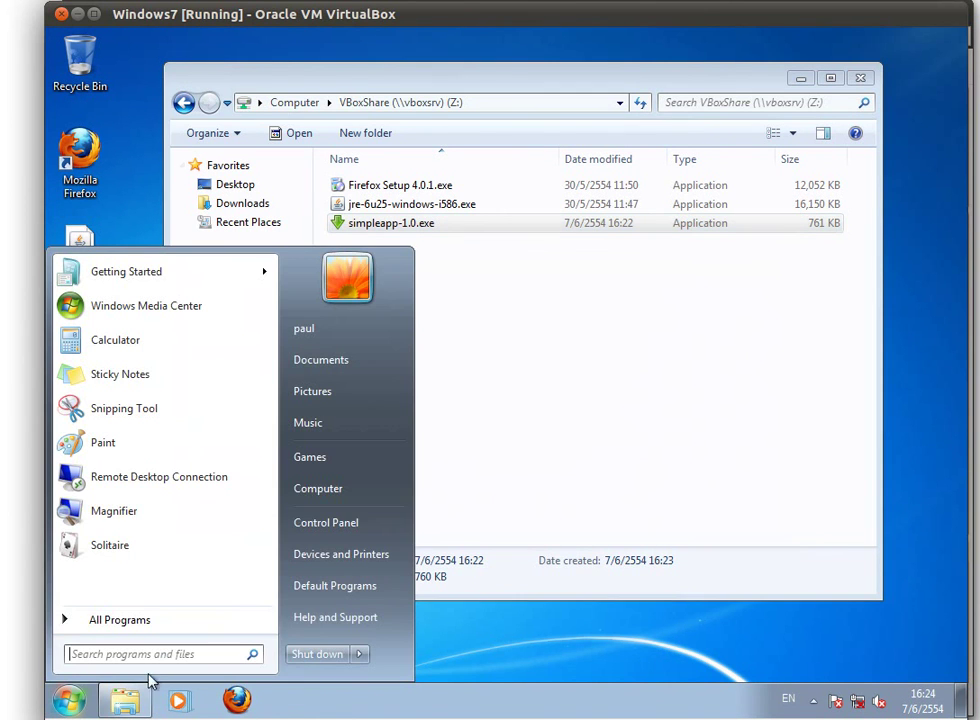
pyautogui.click(340, 536)
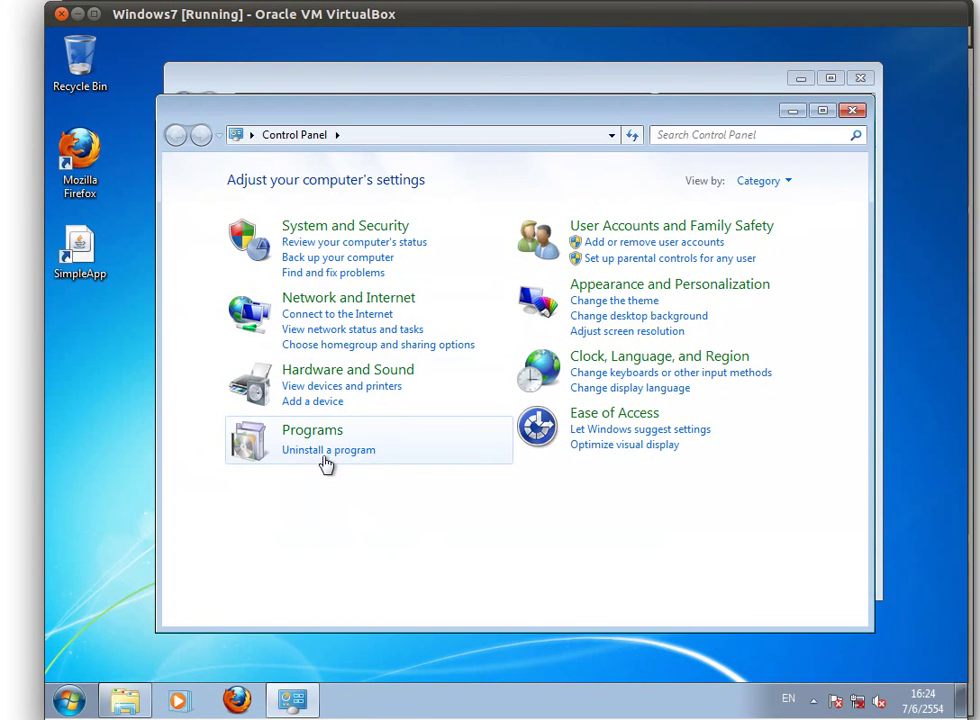
pyautogui.click(320, 452)
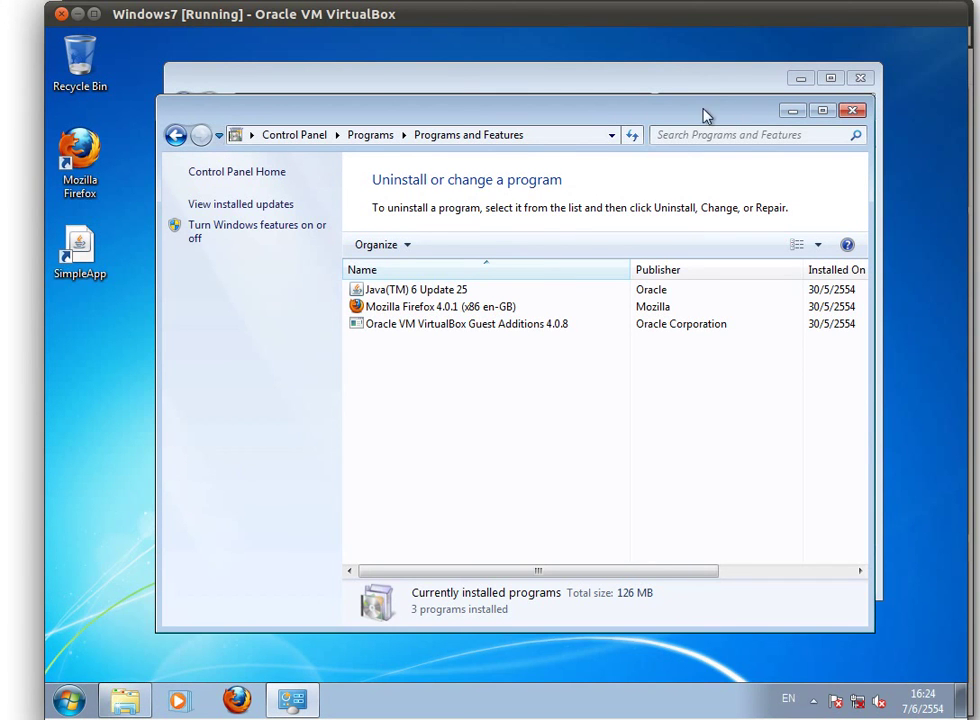
pyautogui.moveTo(705, 116); pyautogui.dragTo(699, 129)
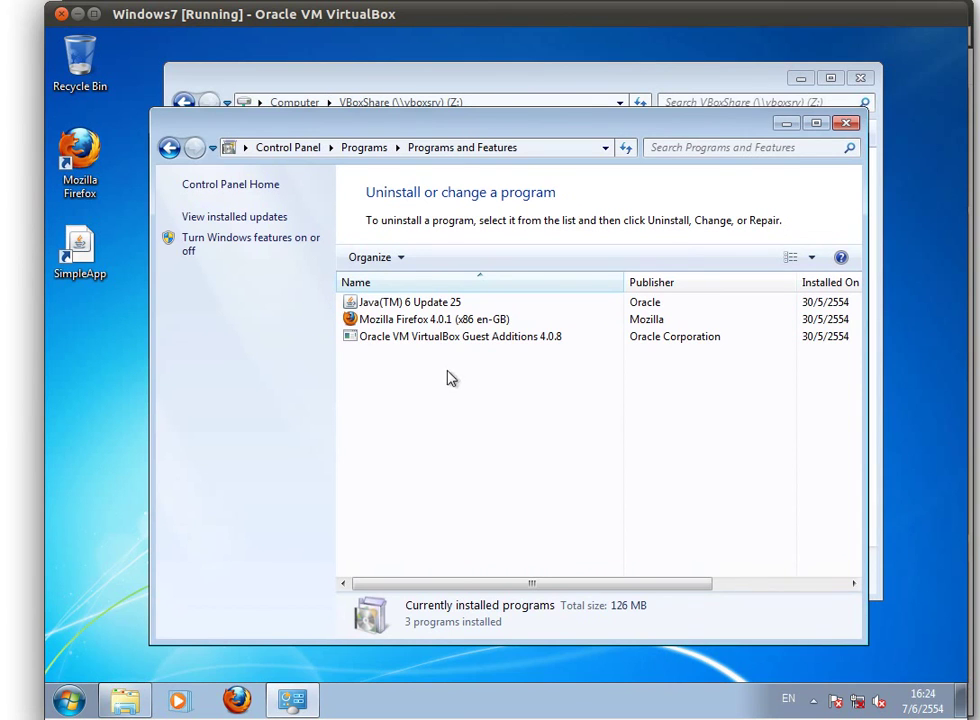
pyautogui.click(845, 124)
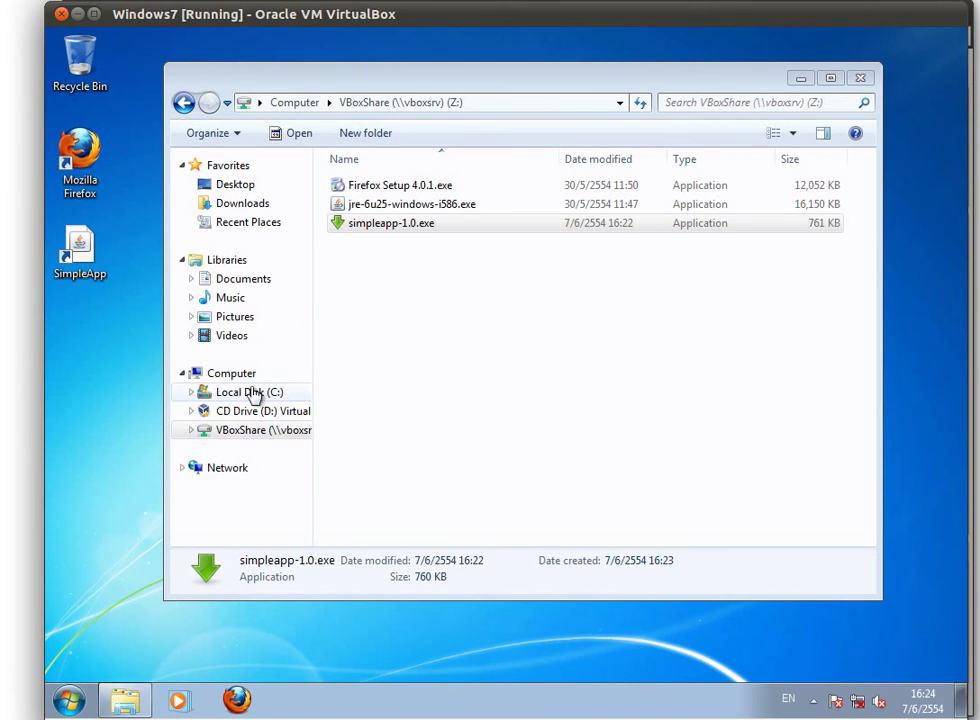
# Browse to C:\Program Files\SimpleApp\Uninstaller and select Uninstaller.jar
pyautogui.click(420, 228)
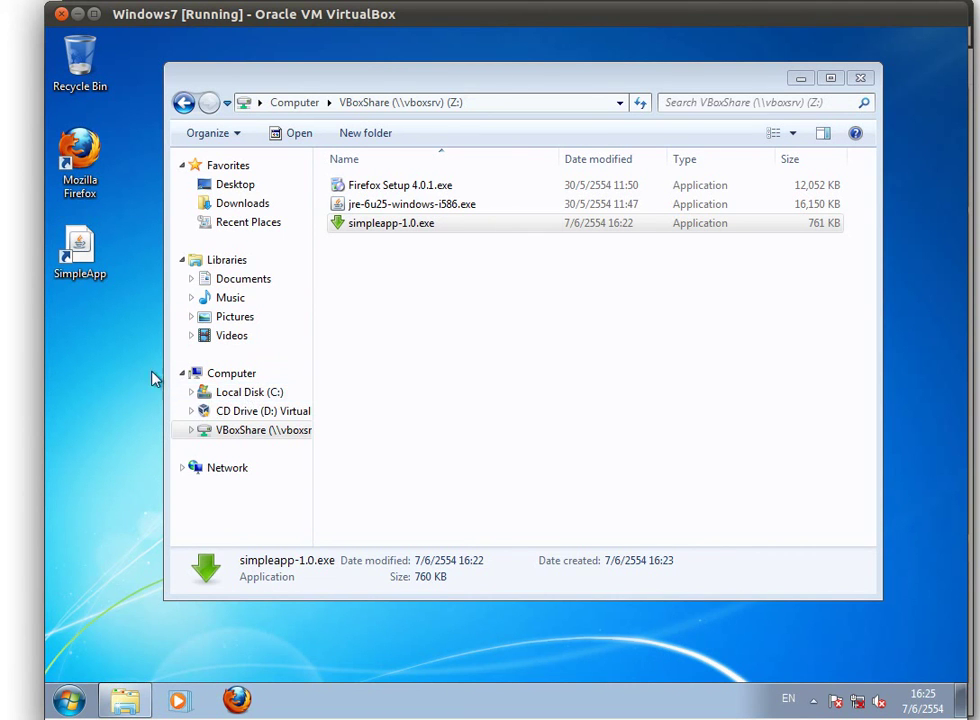
pyautogui.click(253, 394)
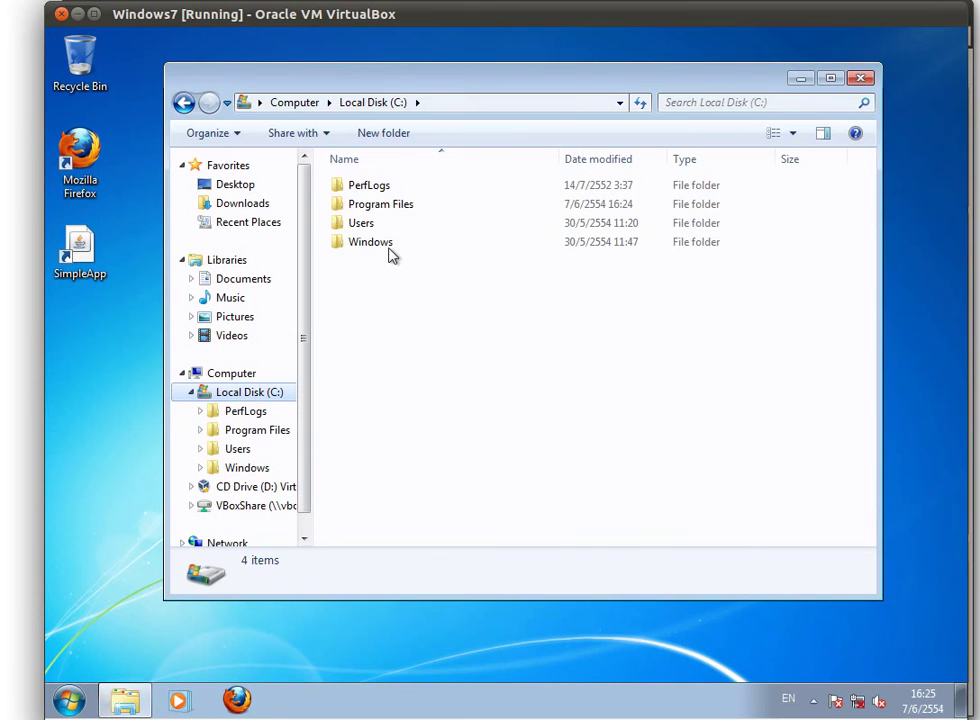
pyautogui.doubleClick(382, 208)
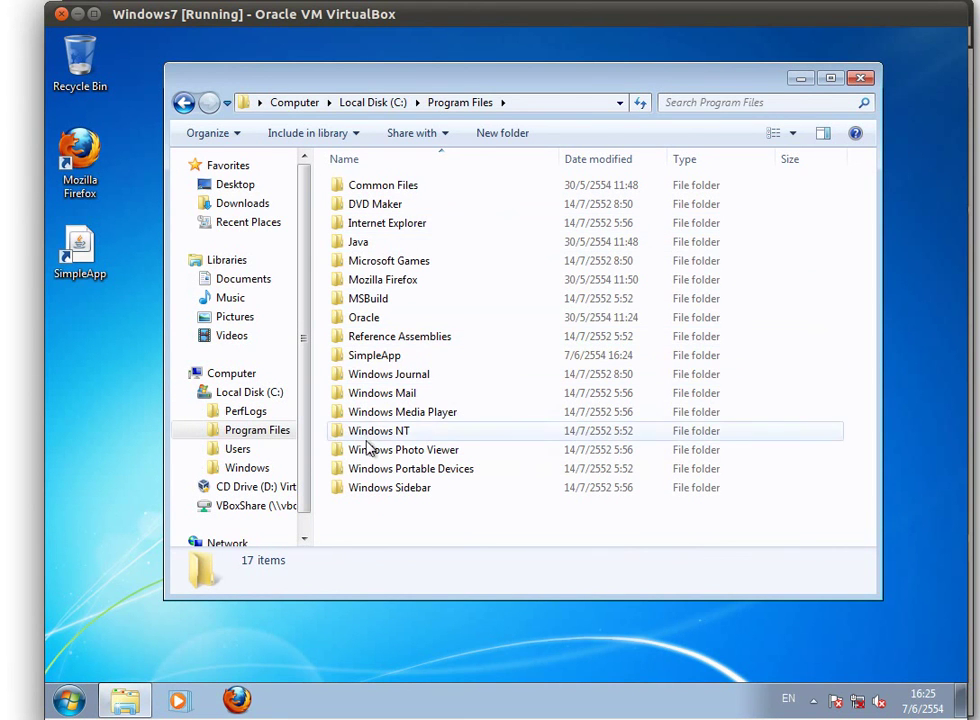
pyautogui.click(372, 365)
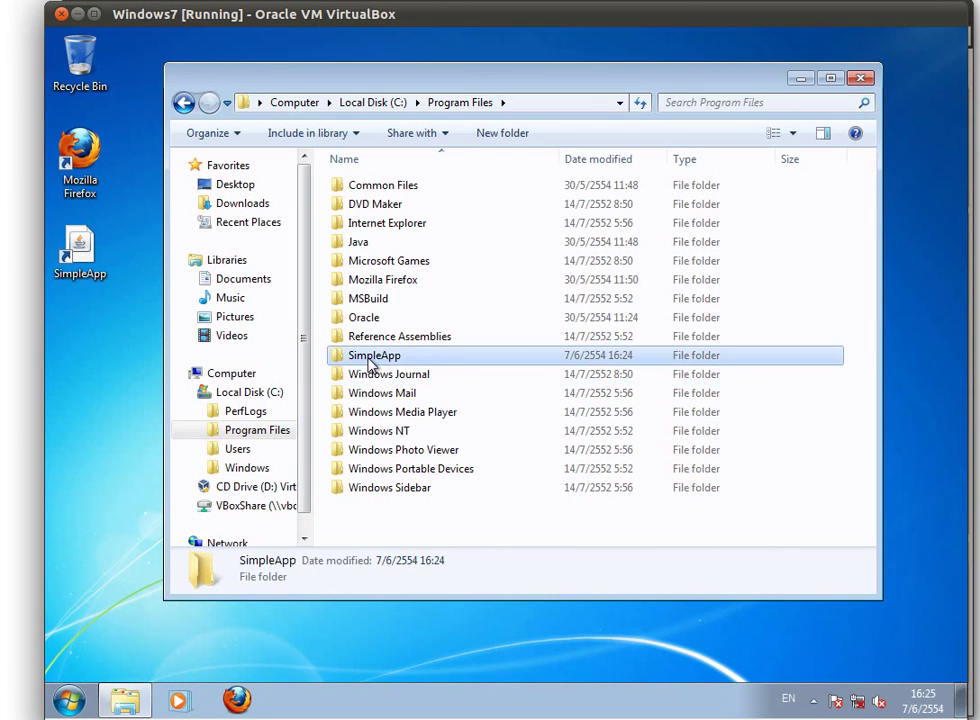
pyautogui.doubleClick(372, 362)
pyautogui.doubleClick(376, 187)
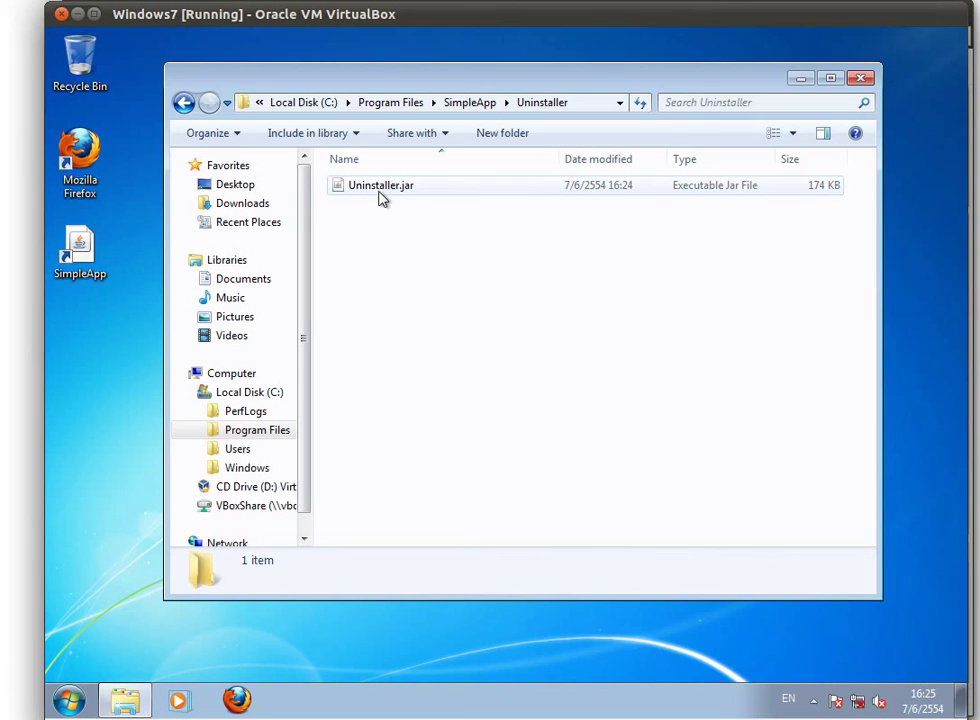
pyautogui.click(381, 190)
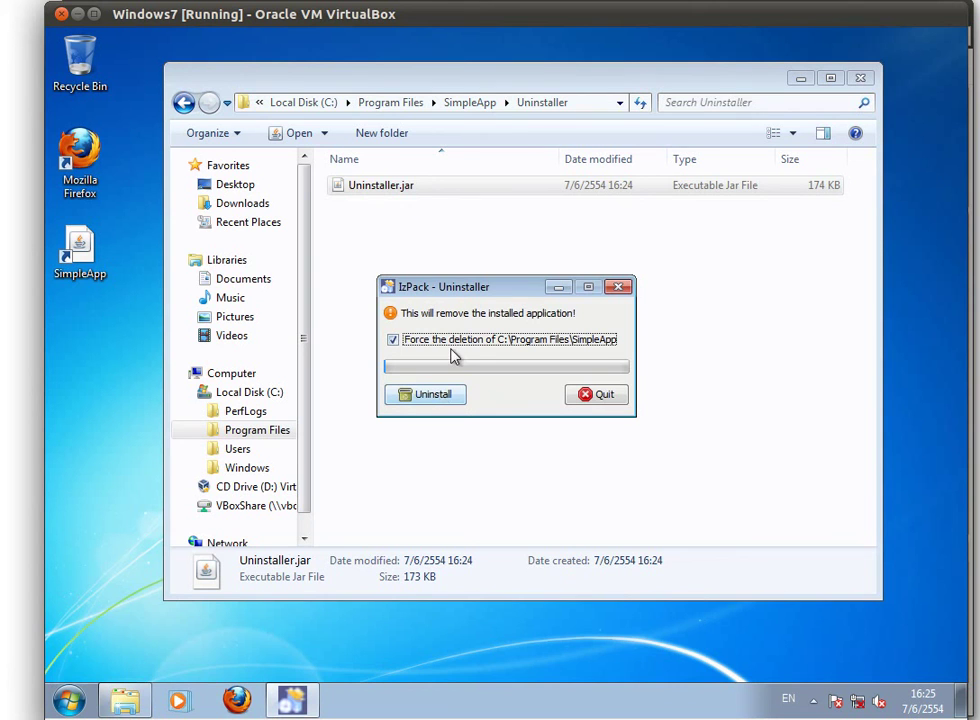
# Uninstall SimpleApp with forced folder deletion, quit the uninstaller, and close Explorer
pyautogui.click(441, 403)
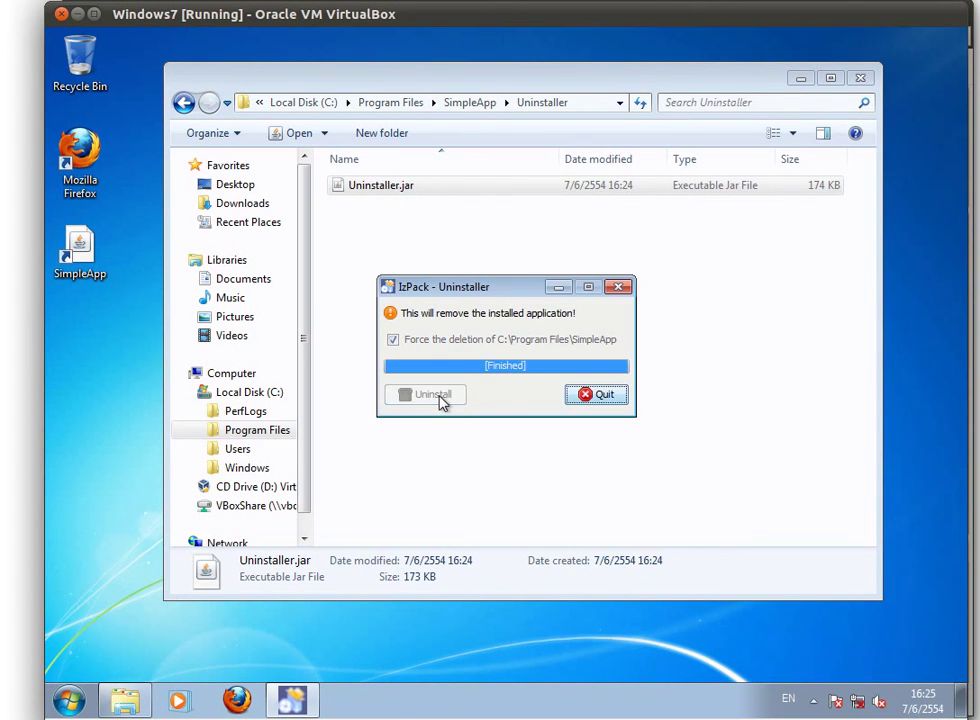
pyautogui.click(600, 396)
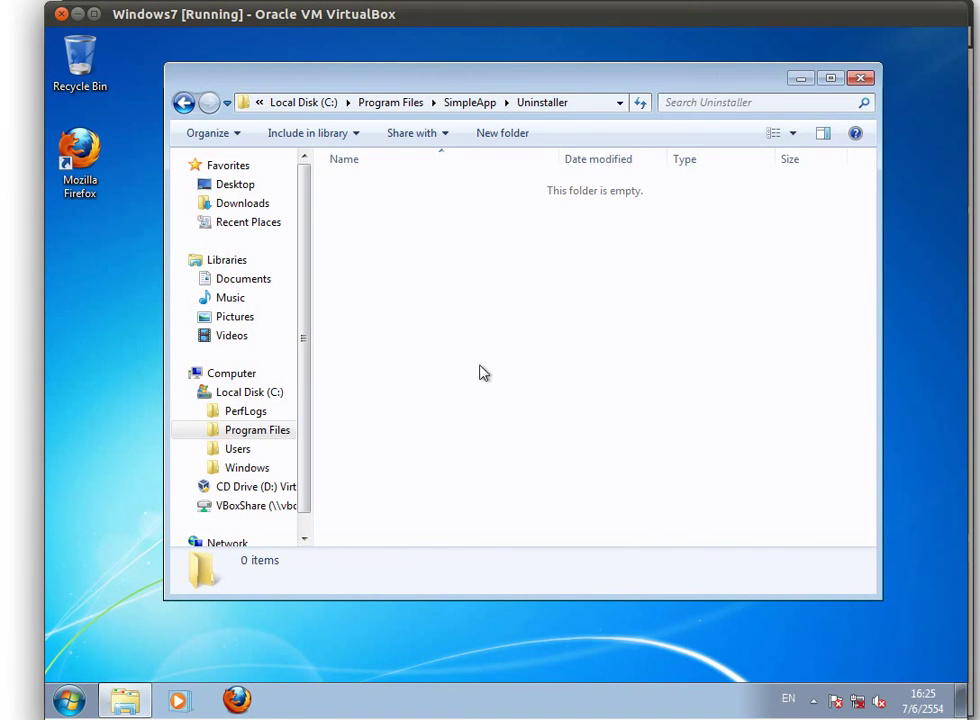
pyautogui.click(859, 79)
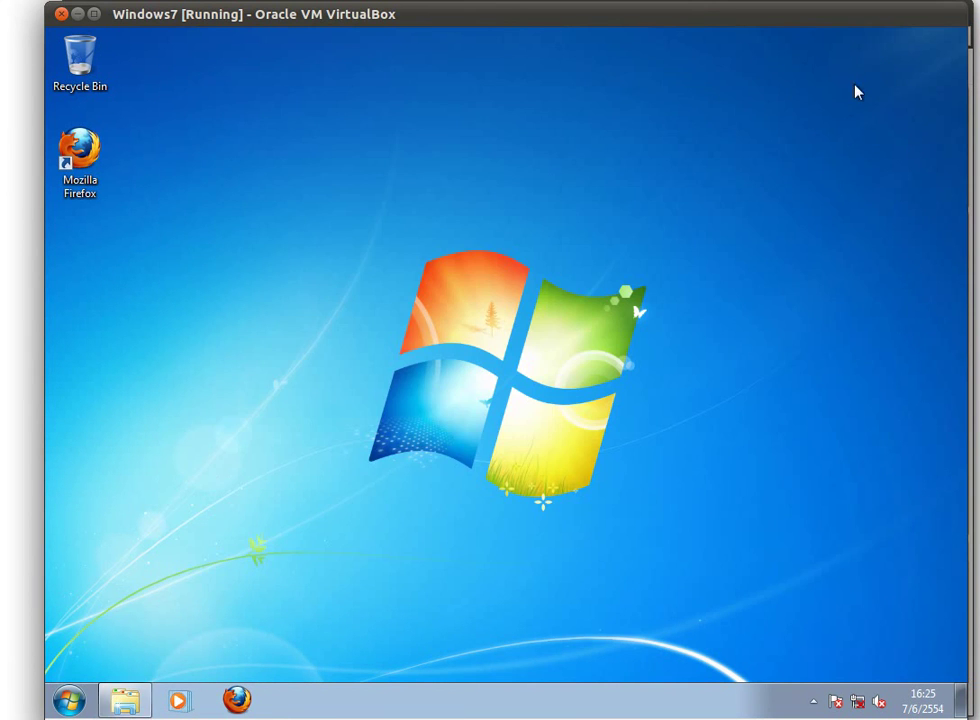